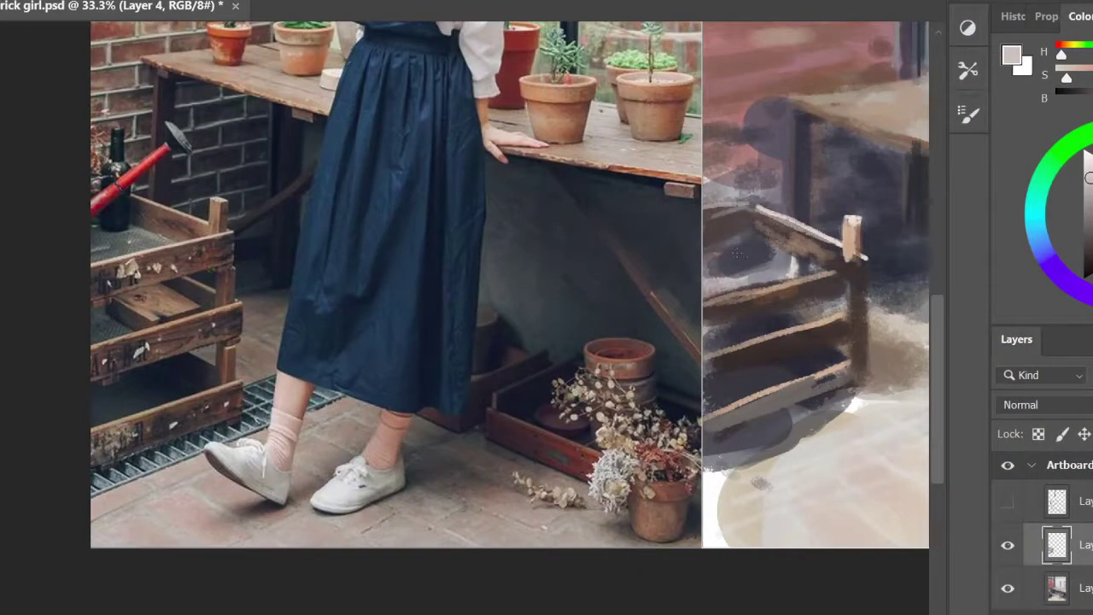
- Paint the light upper rim along the back of the top crate using tones sampled from the crate
scroll(736, 254, down, 3)
scroll(768, 231, up, 3)
alt+click(728, 240)
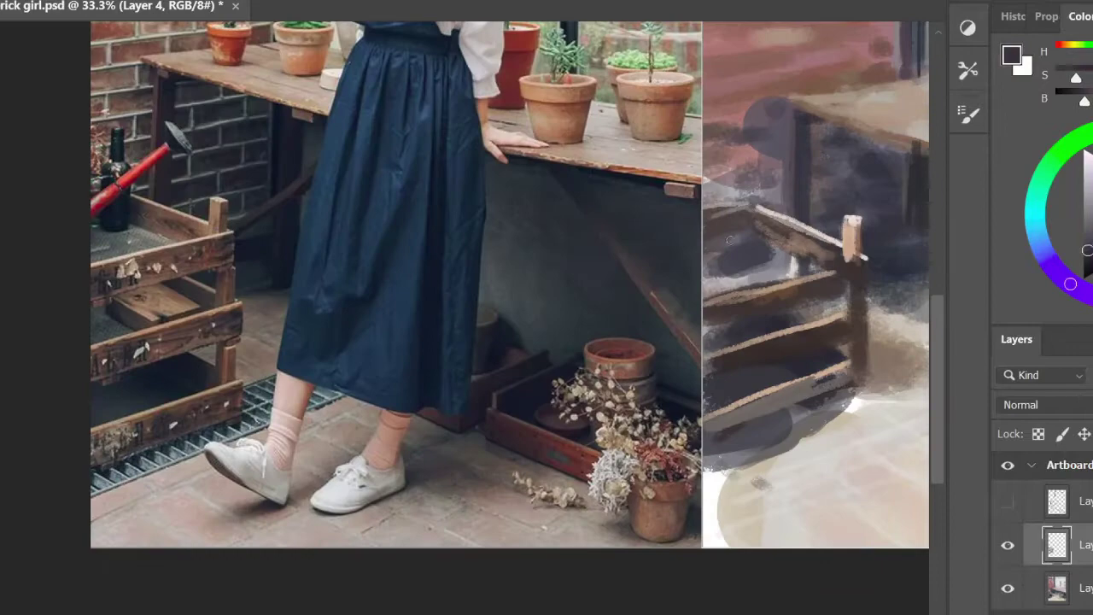
alt+click(731, 212)
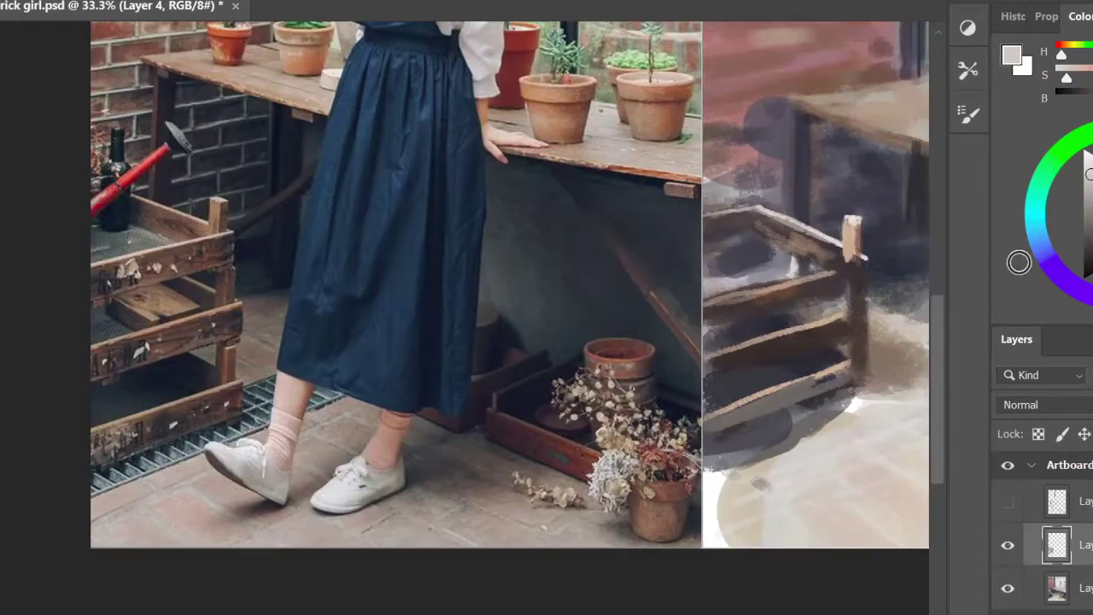
- On Layer 2, fill the interior of the top crate with a dark purple-grey
click(1015, 222)
click(1086, 589)
key(d)
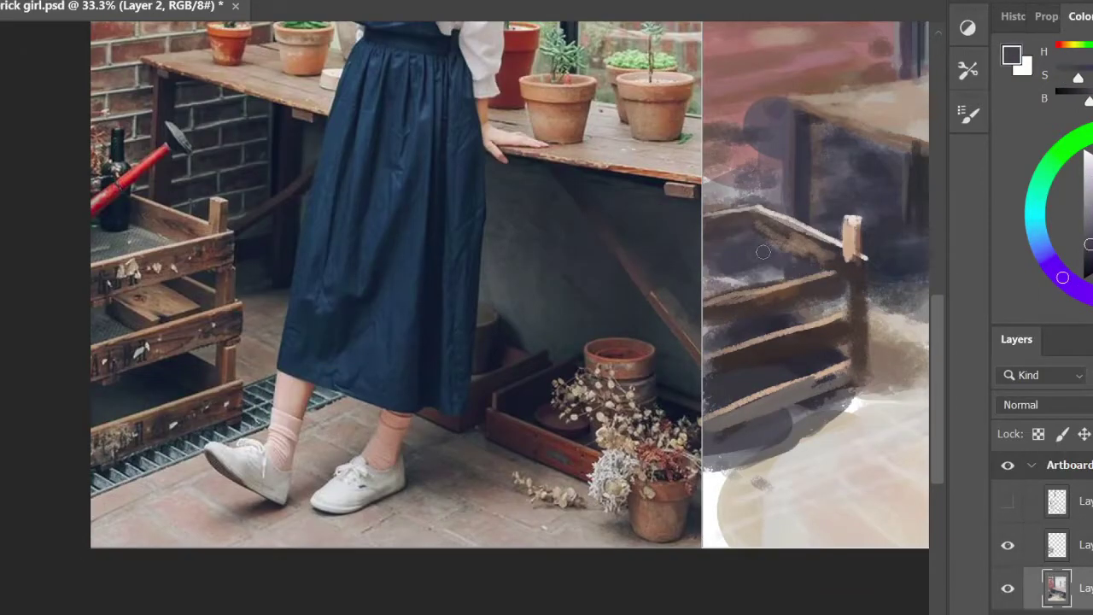
scroll(917, 605, down, 2)
scroll(914, 605, up, 2)
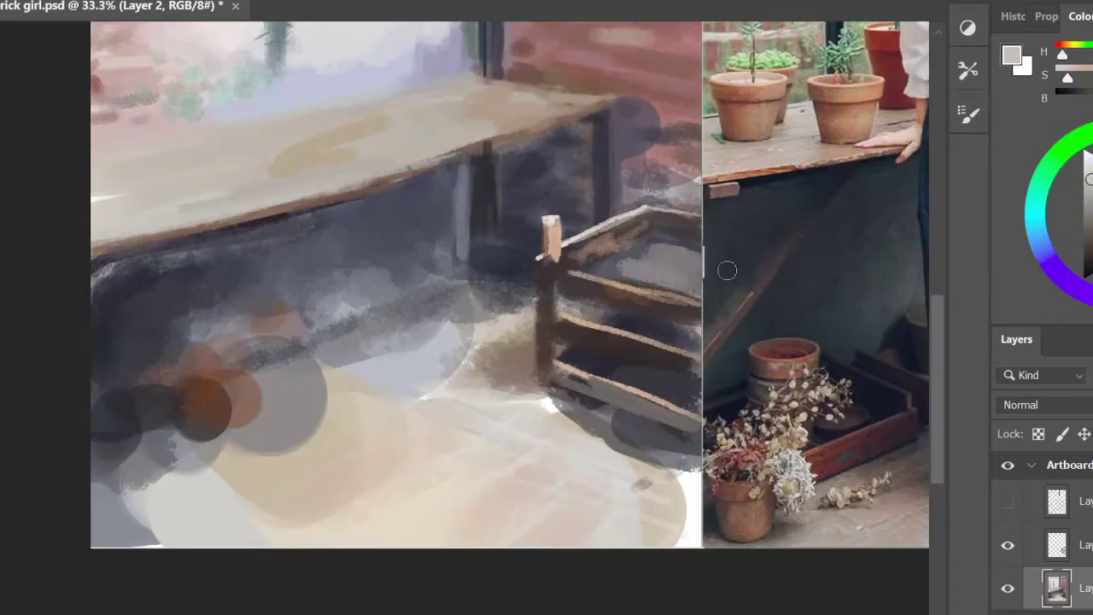
- Paint a lighter grey base inside the top crate using sampled grey and dark tones
key(alt+])
key(alt+[)
alt+click(649, 260)
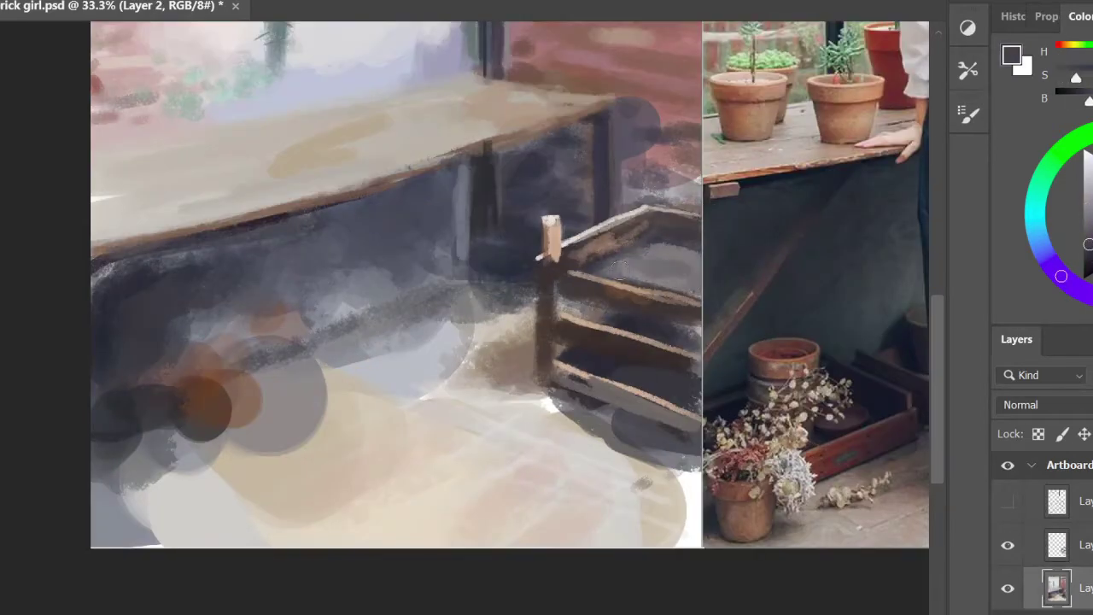
alt+click(707, 438)
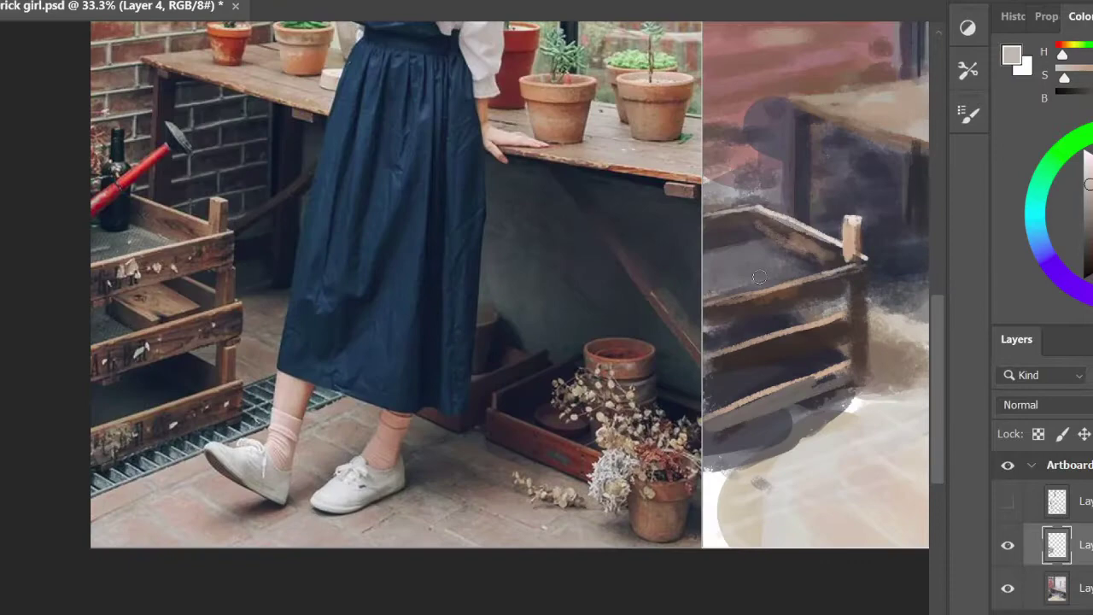
- On Layer 2, shade the gaps between the crate's slats with sampled dark tones
key(alt+bracketleft)
alt+click(741, 324)
alt+click(805, 273)
key(ctrl+minus)
key(ctrl+minus)
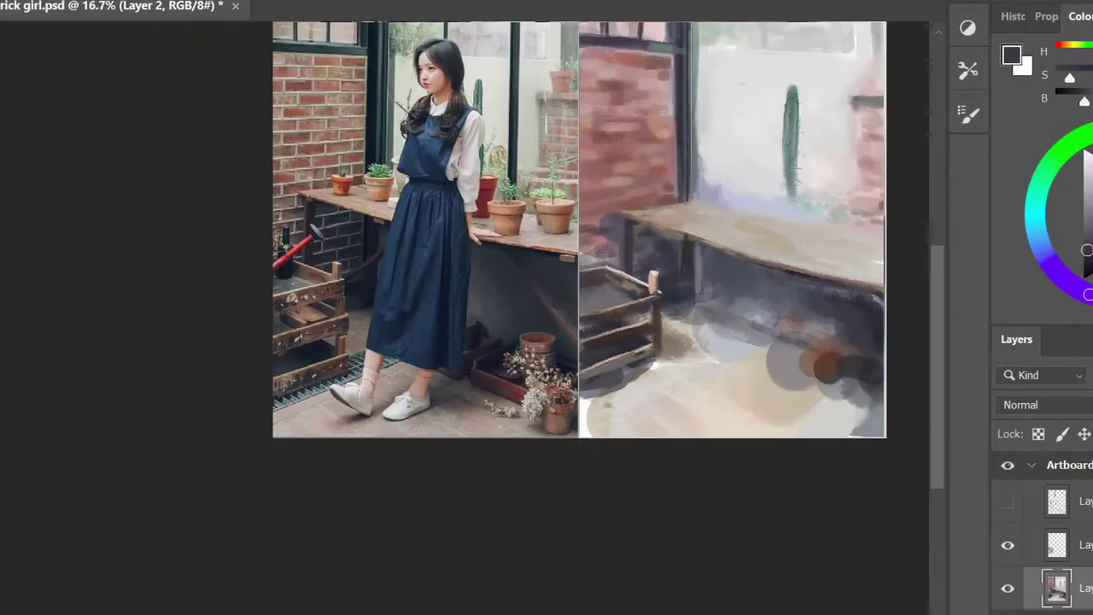
- Fill the blank floor patch below the crate with beige and darken the base of the wall behind the crate
key(ctrl+plus)
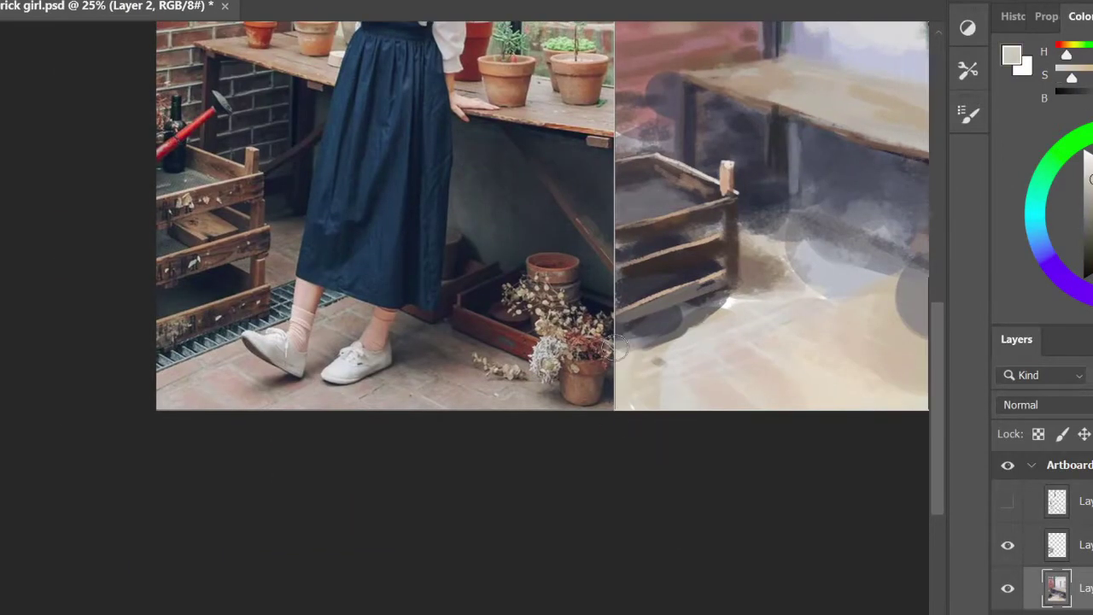
alt+click(624, 341)
alt+click(779, 208)
drag(728, 356, 553, 324)
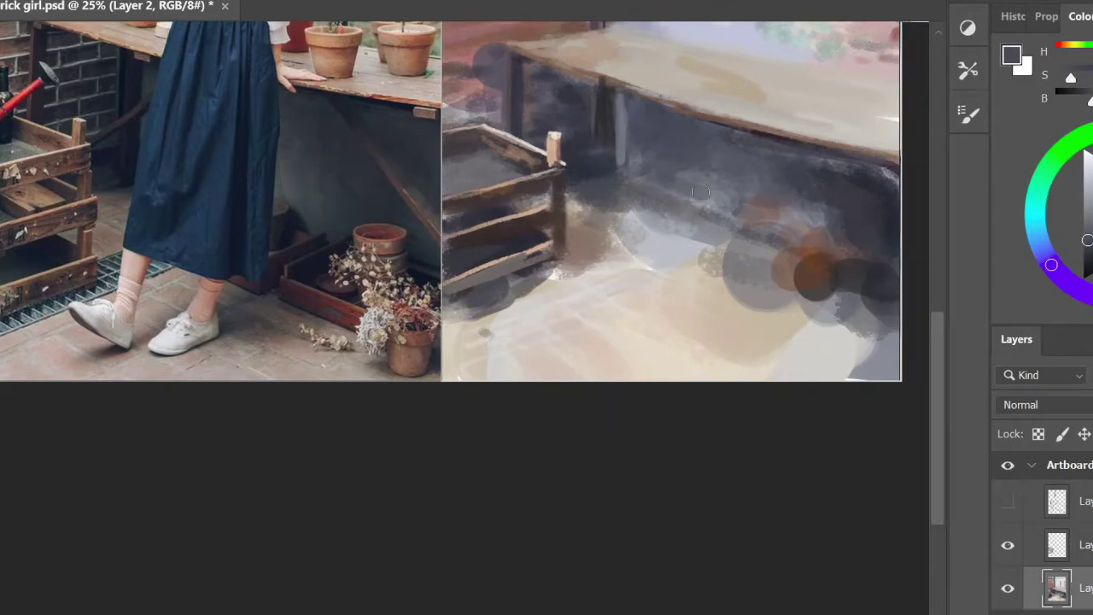
- Blend the dark shadow beneath the table with tones sampled from the same area
alt+click(778, 146)
drag(913, 129, 775, 316)
alt+click(773, 314)
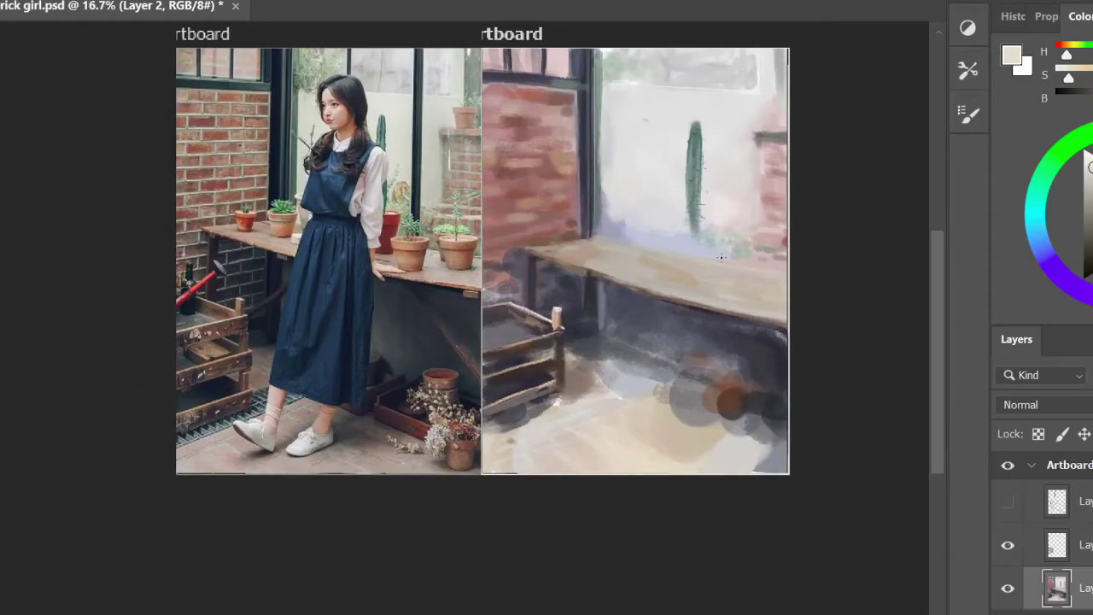
key(ctrl+plus)
key(ctrl+minus)
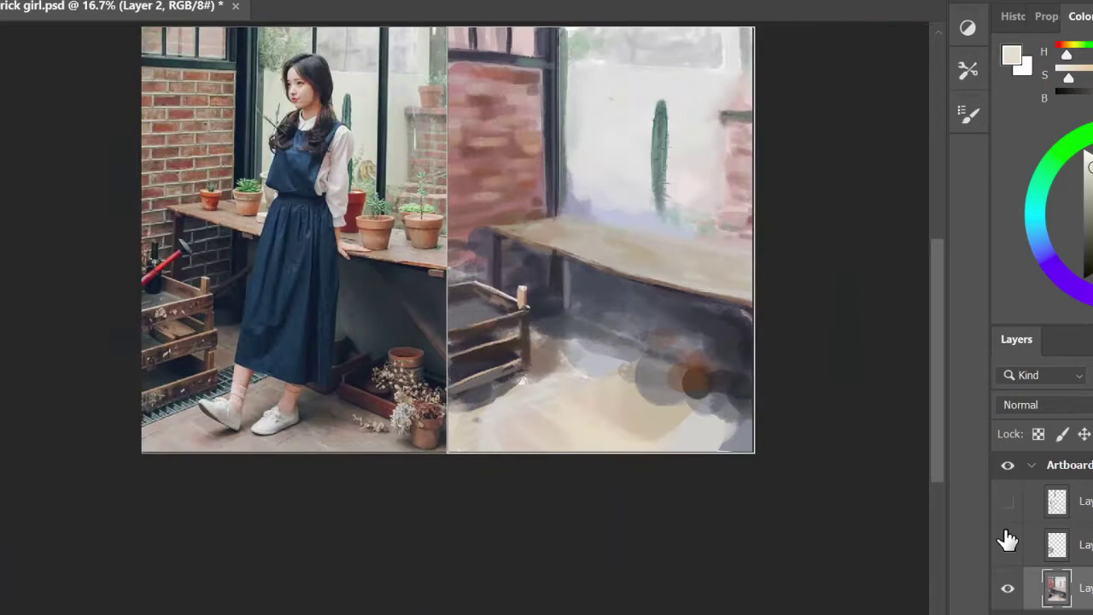
- Paint a soft lavender shadow across the floor in front of the crate
key(ctrl+plus)
key(d)
mouse_move(730, 259)
mouse_down()
mouse_move(751, 350)
mouse_move(598, 410)
mouse_move(709, 372)
mouse_up()
alt+click(751, 354)
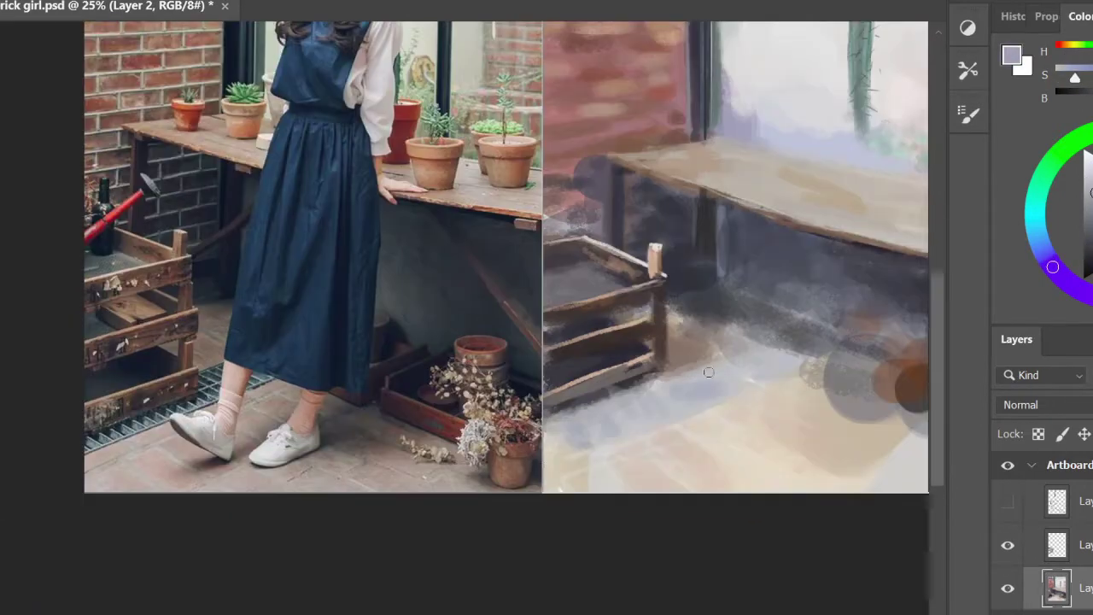
- Check the floor against the sketch layer, hide the sketch, and paint a sampled grey along the crate's base
click(1008, 501)
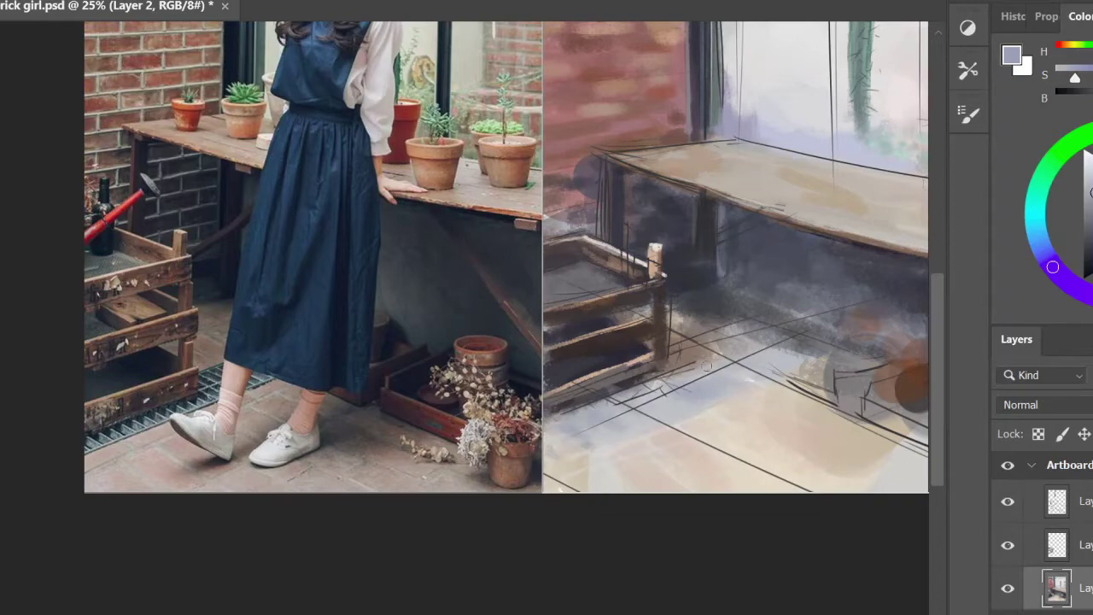
key(ctrl+comma)
key(ctrl+minus)
key(ctrl+plus)
alt+click(649, 393)
mouse_move(649, 393)
mouse_down()
mouse_move(636, 427)
mouse_move(677, 384)
mouse_up()
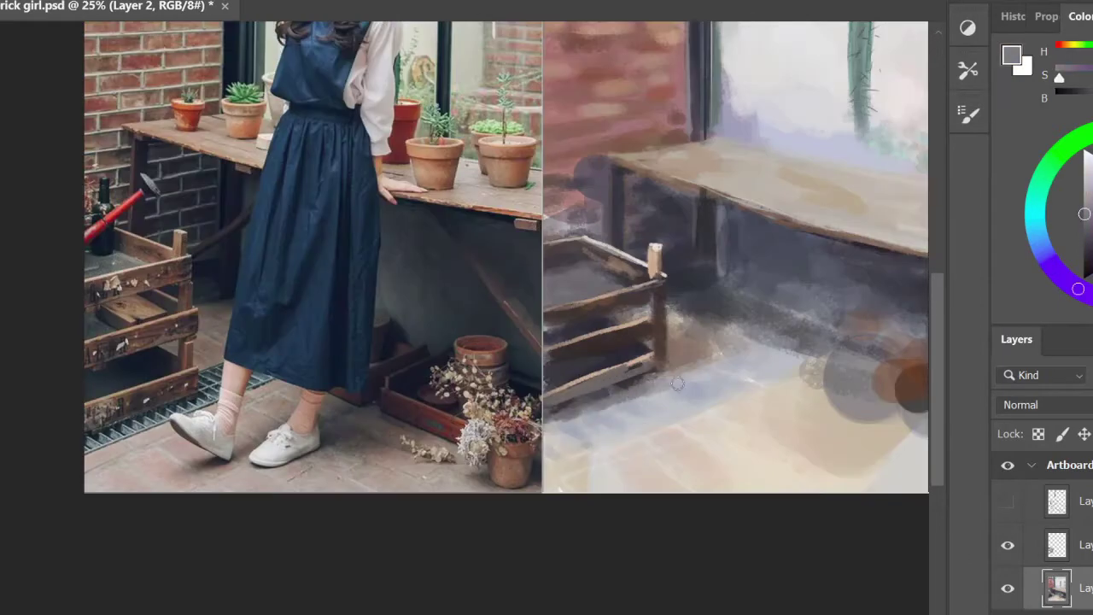
- Show the sketch layer and paint a light stroke along the floor edge under the table
key(ctrl+minus)
key(ctrl+minus)
key(ctrl+minus)
key(ctrl+plus)
key(ctrl+plus)
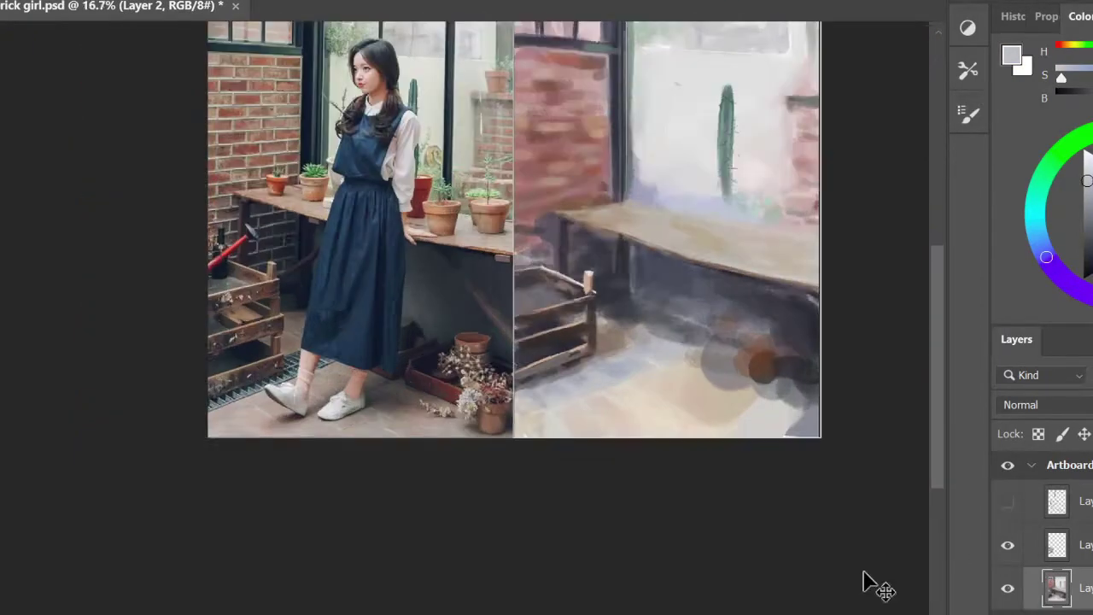
mouse_move(773, 439)
alt+mouse_down()
mouse_move(781, 418)
mouse_move(747, 410)
mouse_move(794, 419)
mouse_move(819, 398)
mouse_move(781, 415)
alt+mouse_up()
key(ctrl+comma)
alt+click(758, 394)
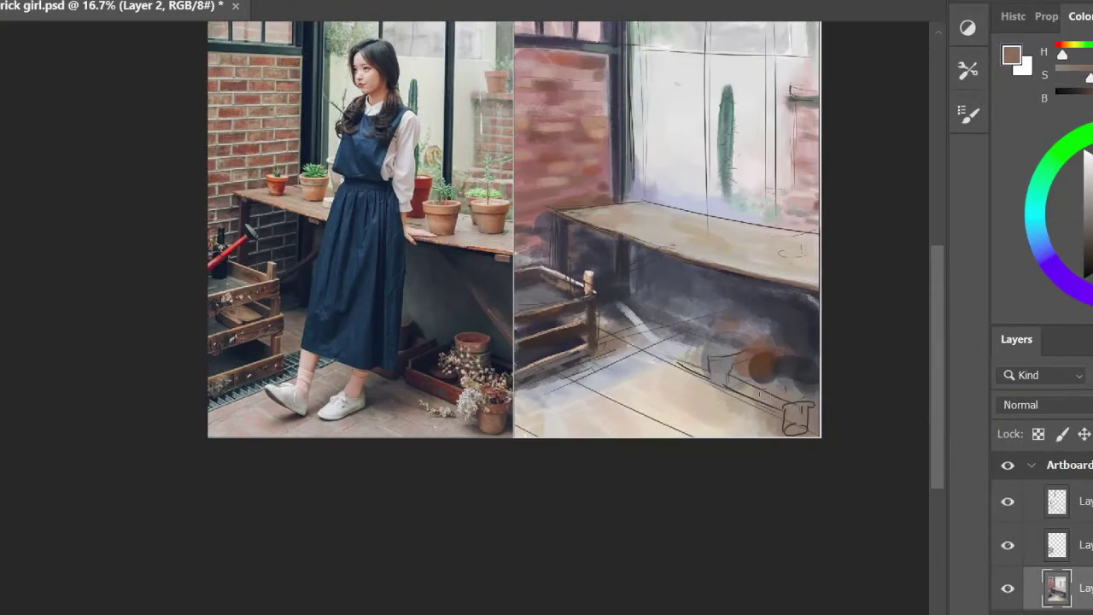
- On Layer 4, block in the low wooden box under the table with reddish brown edges and a dark interior
key(alt+bracketright)
alt+click(753, 374)
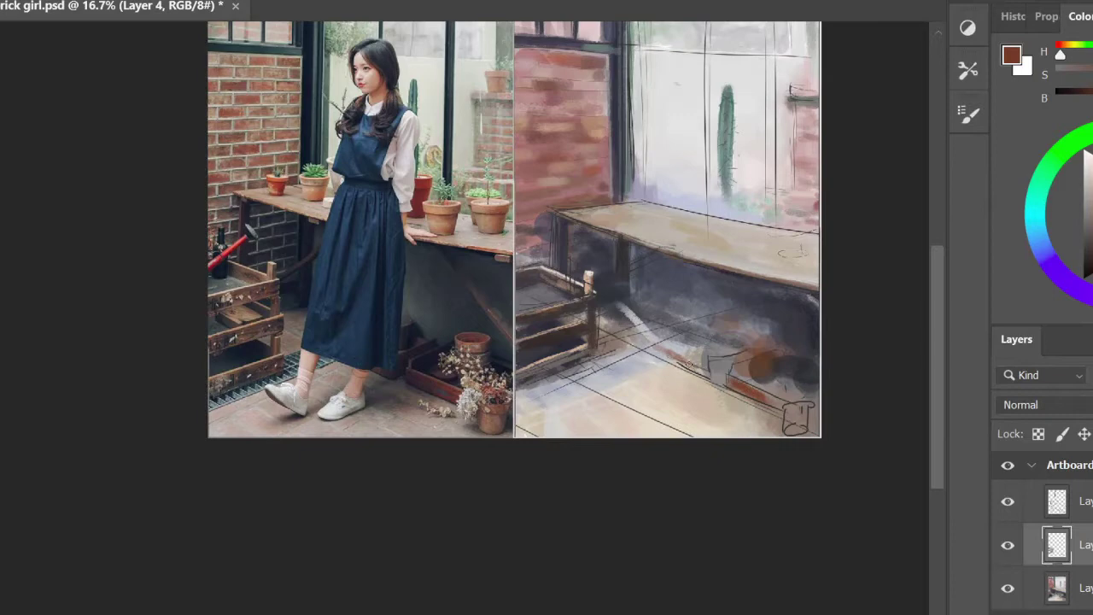
alt+click(722, 371)
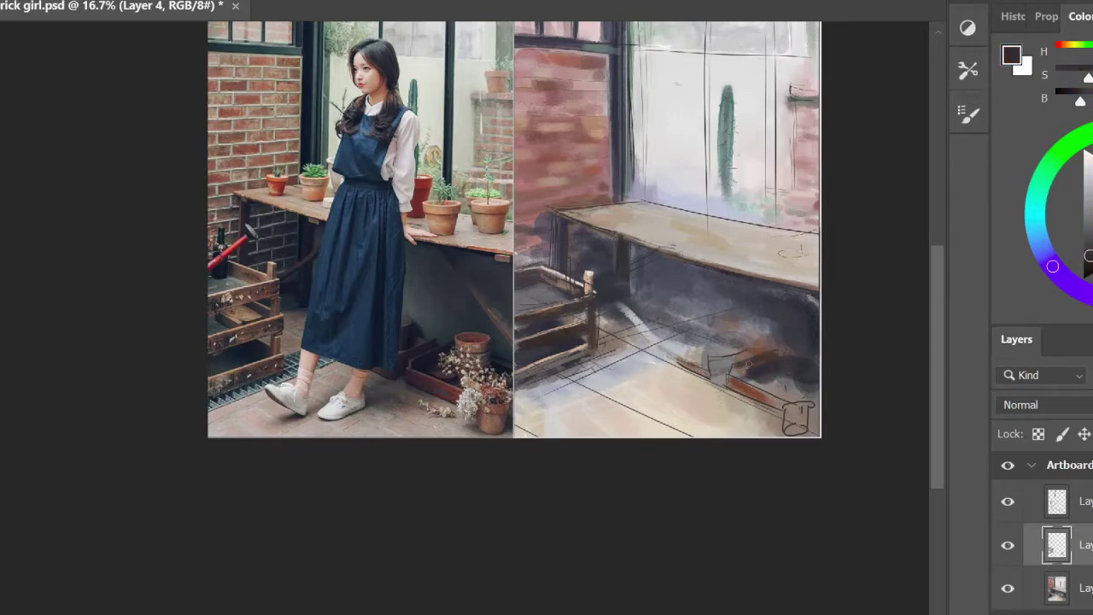
- On Layer 2, paint dark shadow masses on the floor around the wooden box
key(alt+bracketleft)
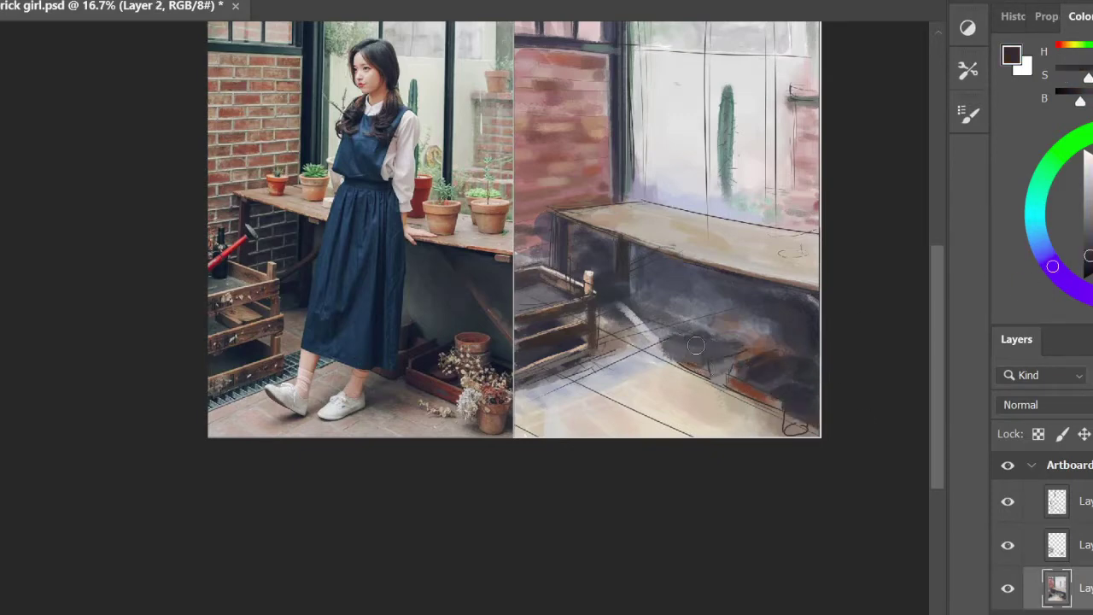
key(ctrl+minus)
scroll(530, 236, up, 2)
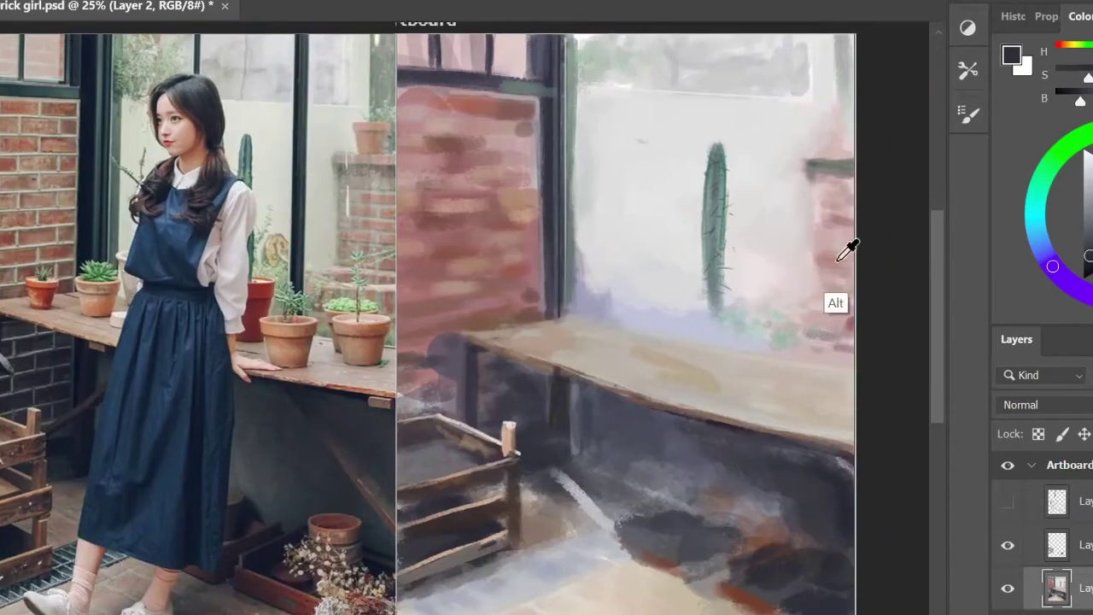
- Extend the pink brick wall behind the window to the painting's outer edge with sampled pink tones
alt+click(837, 296)
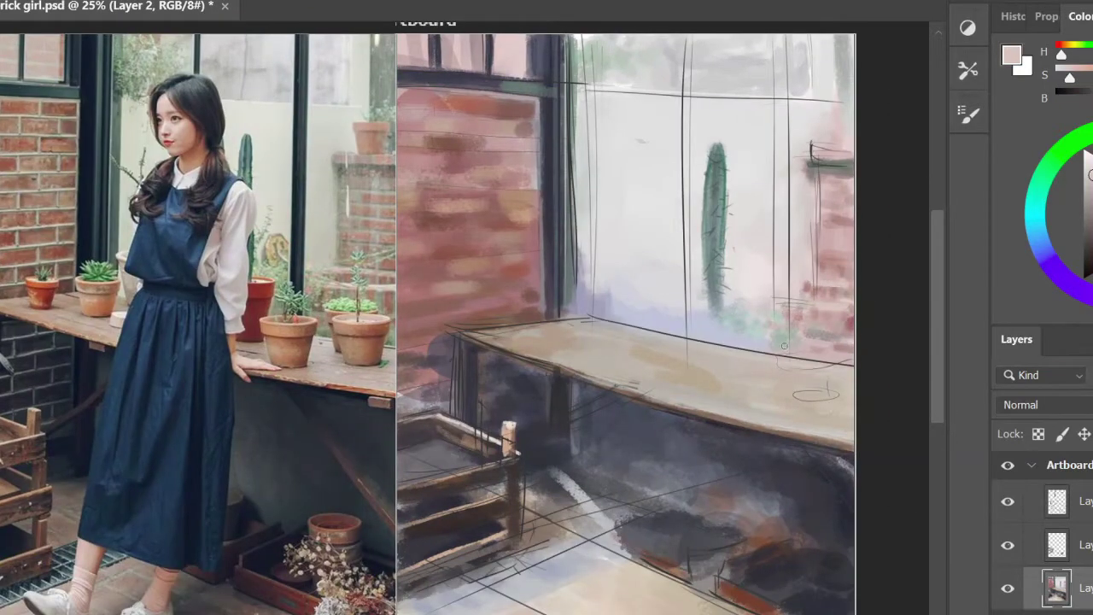
alt+click(854, 287)
drag(854, 287, 853, 175)
scroll(856, 147, up, 2)
- Paint a muted green strip down the outer edge above the far brick wall
alt+click(851, 106)
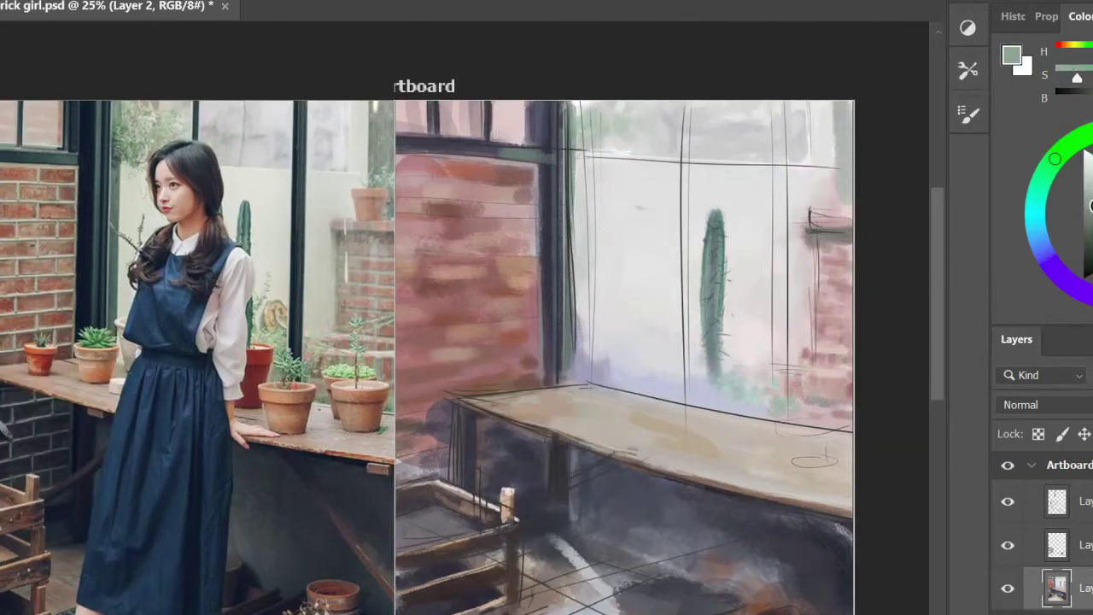
drag(845, 104, 844, 209)
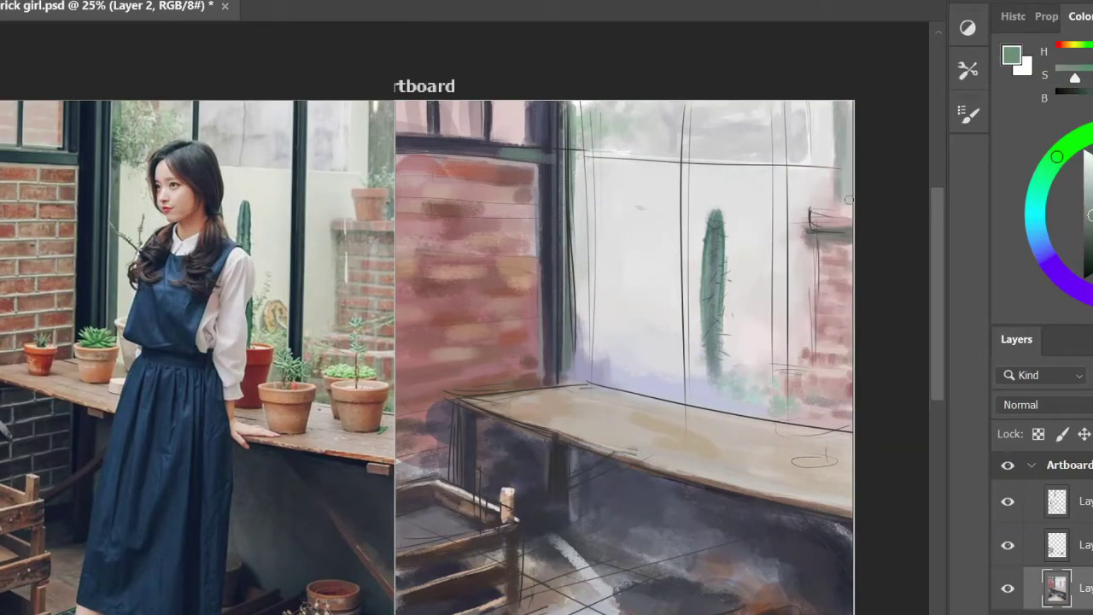
alt+click(843, 205)
- Hide the sketch layer and darken the corner behind the crate beneath the table with sampled dark tones
click(1008, 501)
scroll(750, 274, up, 1)
scroll(750, 274, down, 11)
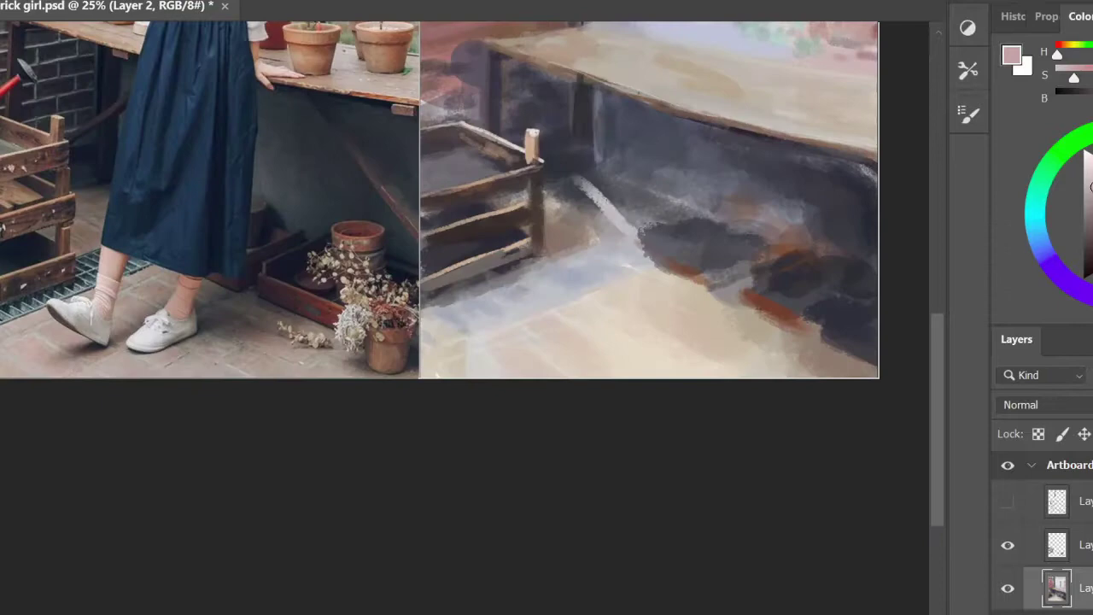
scroll(750, 274, left, 5)
alt+click(751, 274)
alt+click(743, 282)
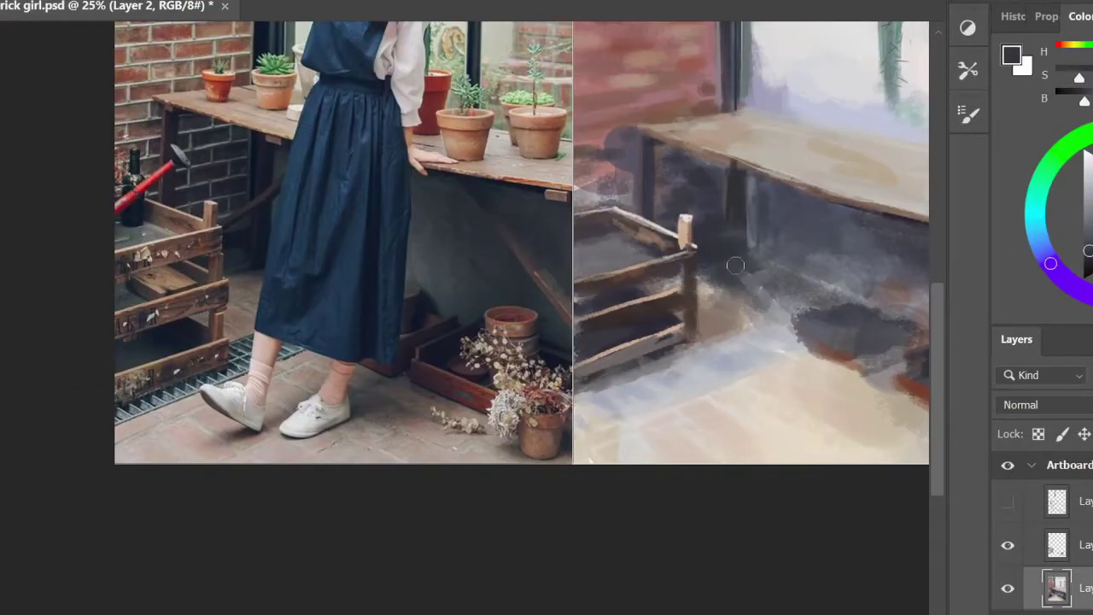
scroll(732, 264, down, 1)
scroll(731, 264, up, 1)
drag(755, 294, 845, 286)
alt+click(843, 286)
- Try a dark vertical stroke across the tabletop
drag(674, 285, 458, 244)
scroll(458, 245, down, 2)
scroll(458, 244, up, 1)
scroll(458, 245, up, 1)
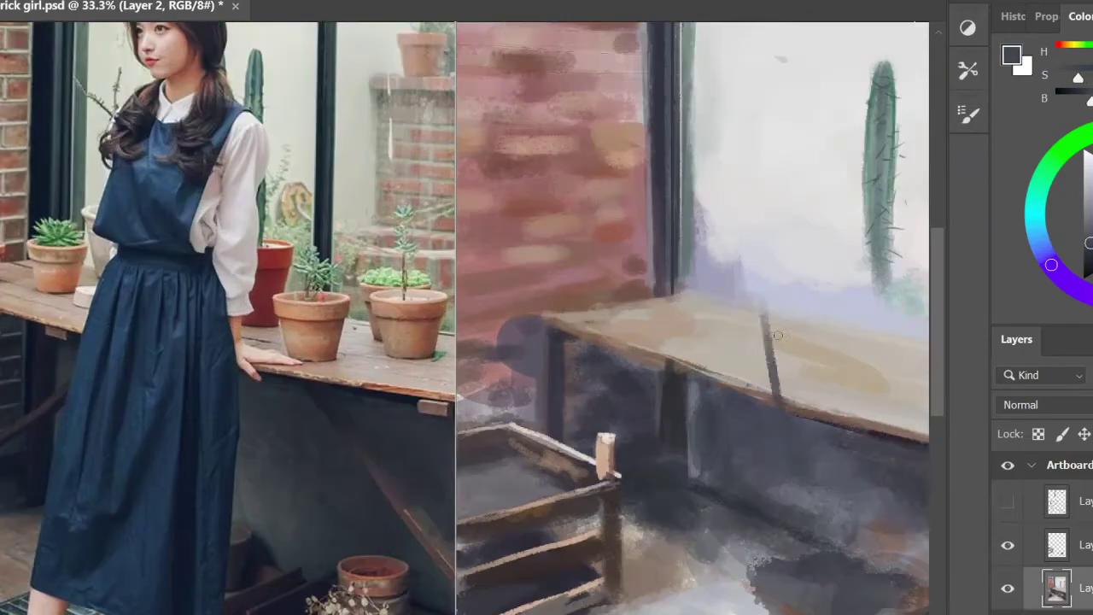
- Deepen the shadow around the second table leg, using the sketch layer as a temporary guide
alt+click(1008, 501)
alt+click(1007, 501)
alt+click(721, 227)
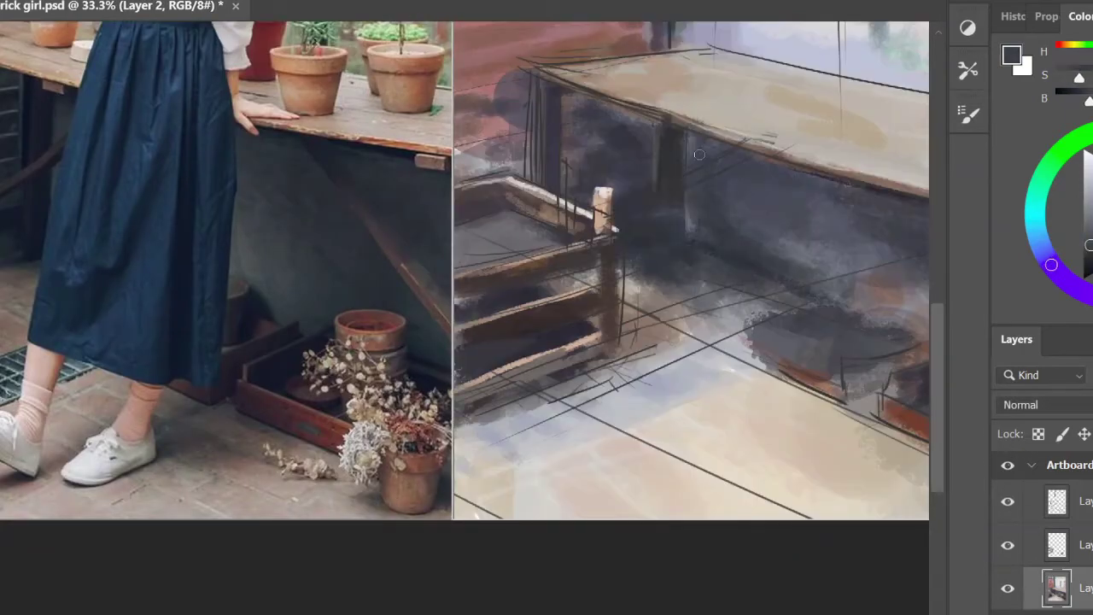
key(ctrl+comma)
scroll(659, 263, down, 1)
scroll(608, 220, down, 1)
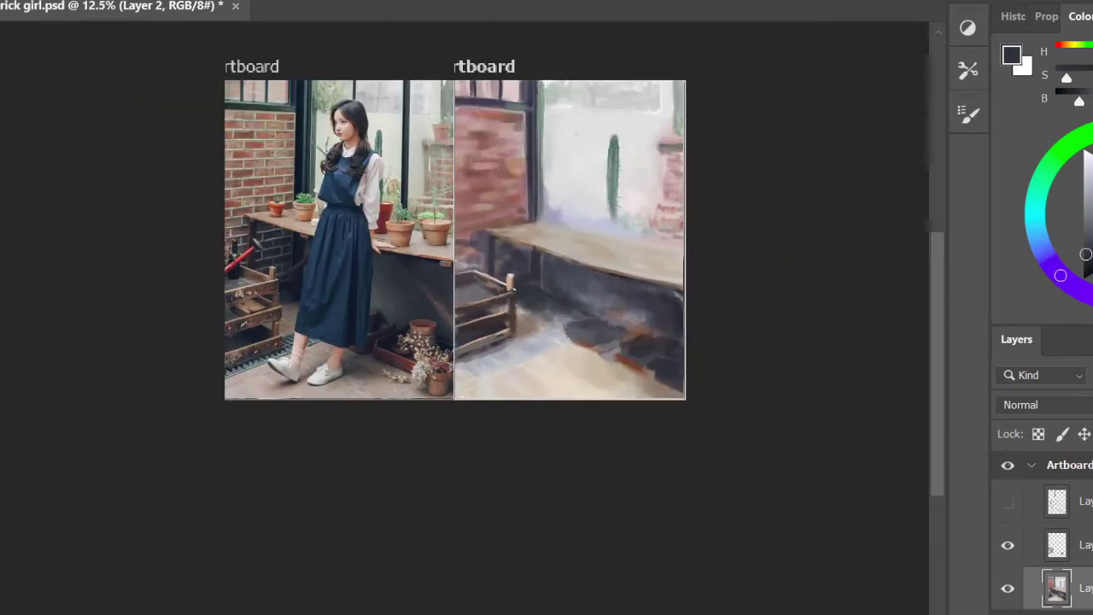
- Extend the dark shadow beneath the table across the floor behind the crate
scroll(689, 247, up, 2)
alt+click(705, 161)
scroll(705, 161, down, 2)
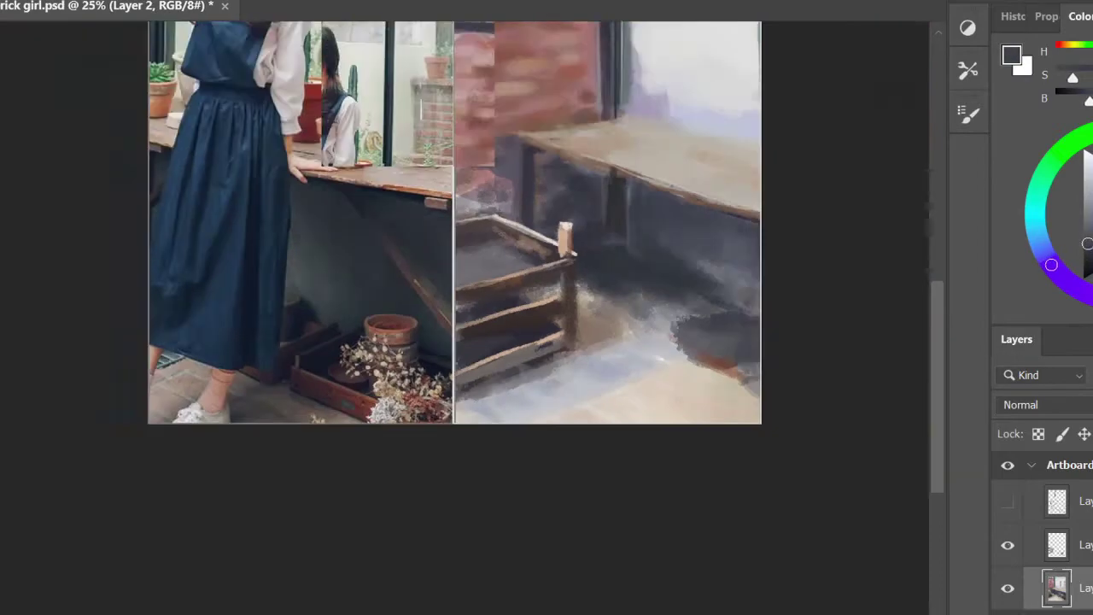
- Stamp a large dark grey leaf texture over the window area around the cactus
scroll(705, 161, up, 1)
scroll(705, 162, down, 2)
scroll(705, 162, up, 1)
key(ctrl+shift+h)
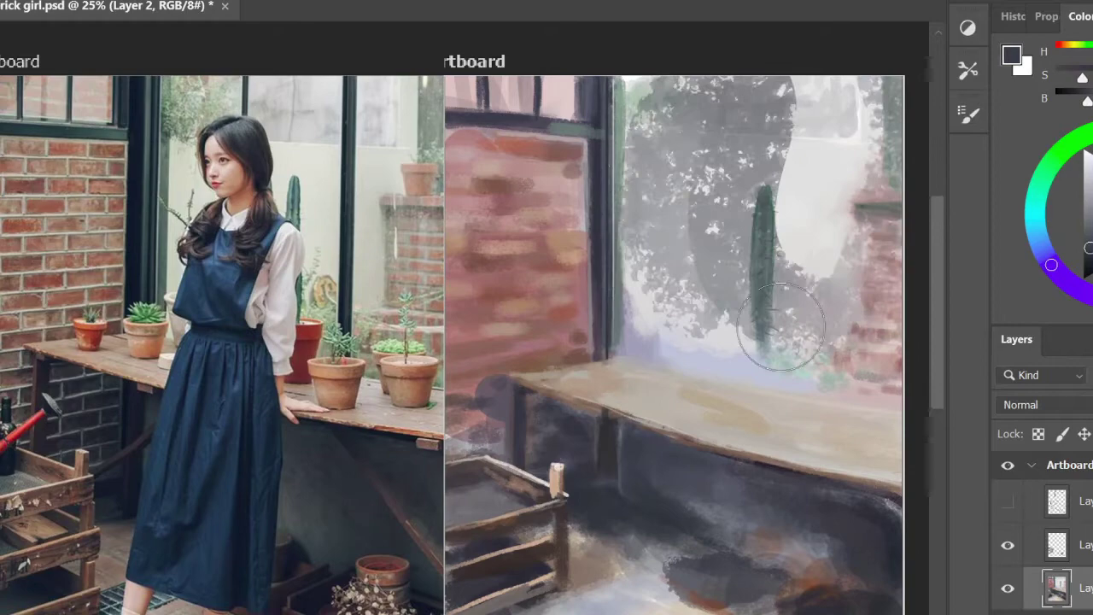
- Stamp a taupe leaf texture on the floor in front of the wooden box
scroll(781, 341, down, 1)
scroll(780, 342, up, 1)
drag(882, 463, 881, 420)
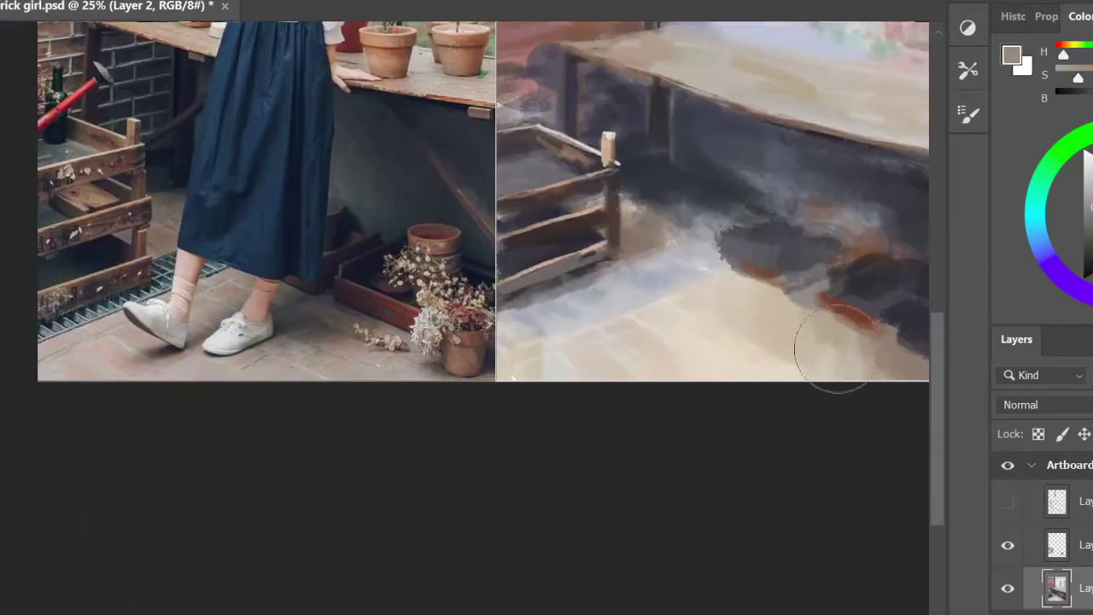
- On Layer 4, paint the wooden box's front and end boards in reddish brown, following the sketch
alt+click(864, 326)
ctrl+click(898, 333)
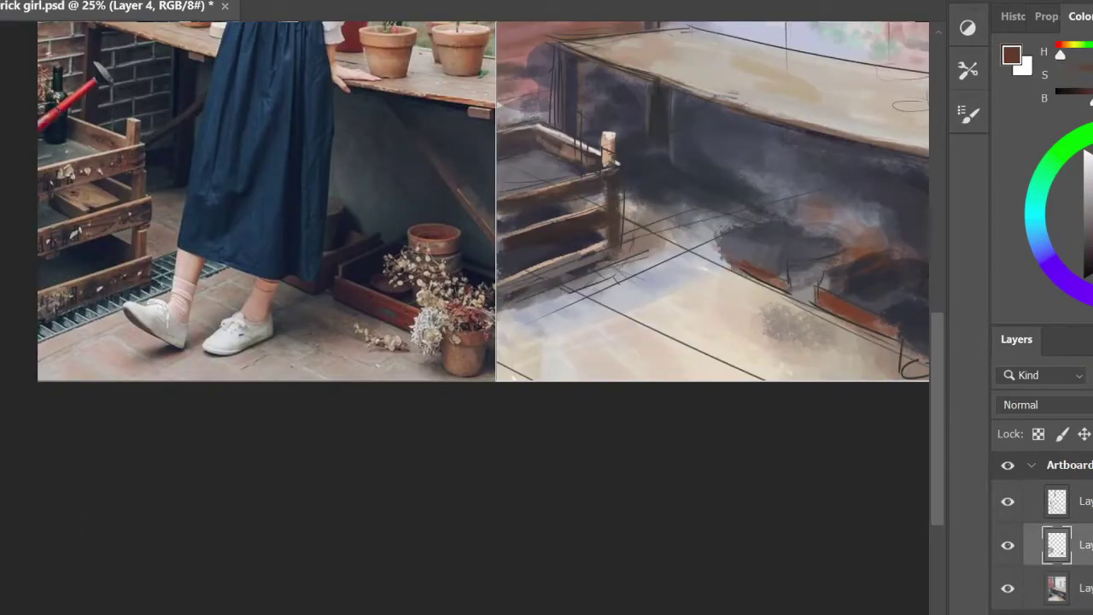
drag(836, 308, 852, 244)
- Shade the near end of the wooden box with dark tones sampled from around it
alt+click(785, 291)
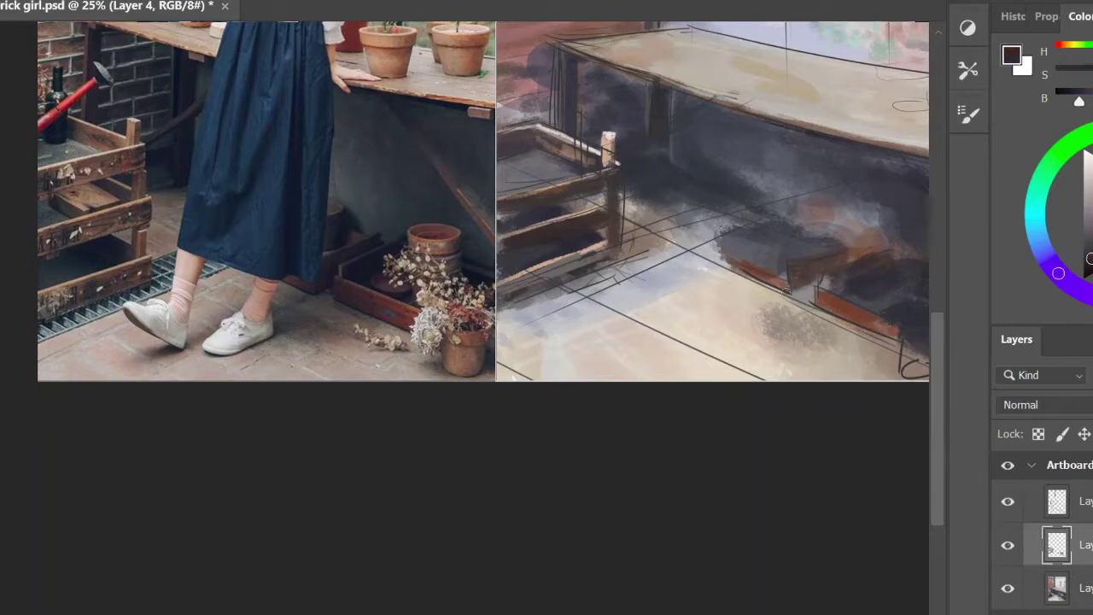
alt+click(792, 270)
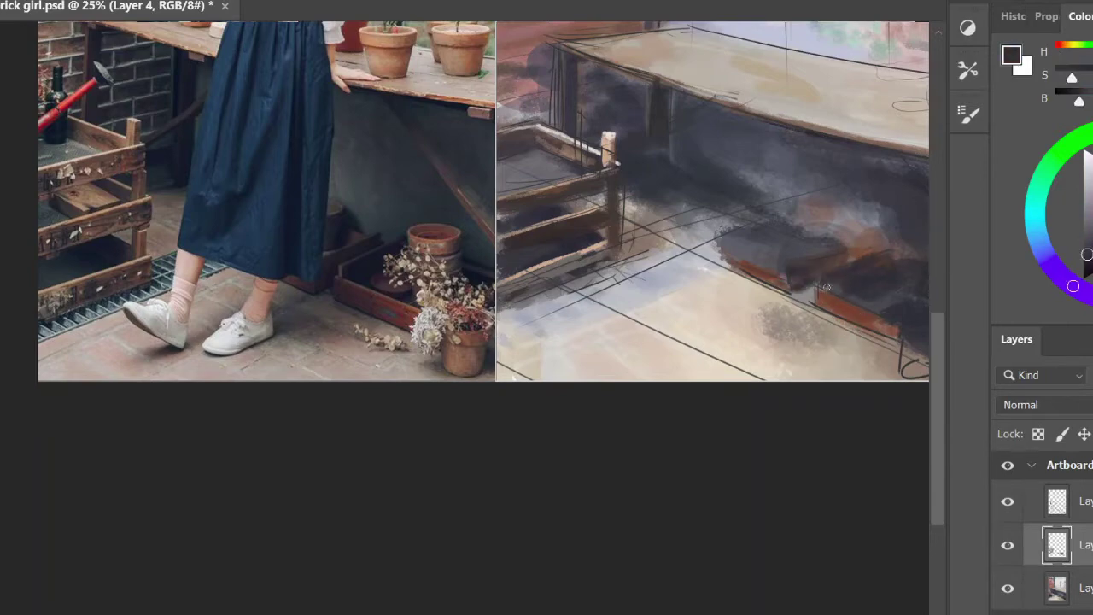
alt+click(858, 264)
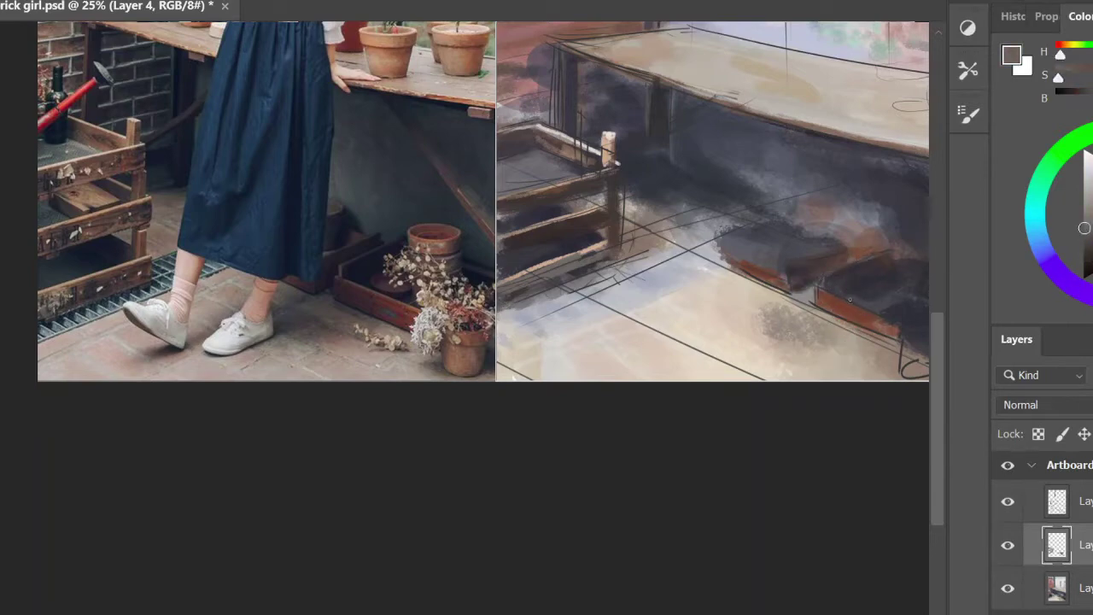
- Hide the sketch layer and make Layer 2 active for painting around the wooden boxes
scroll(864, 307, down, 2)
scroll(768, 307, up, 4)
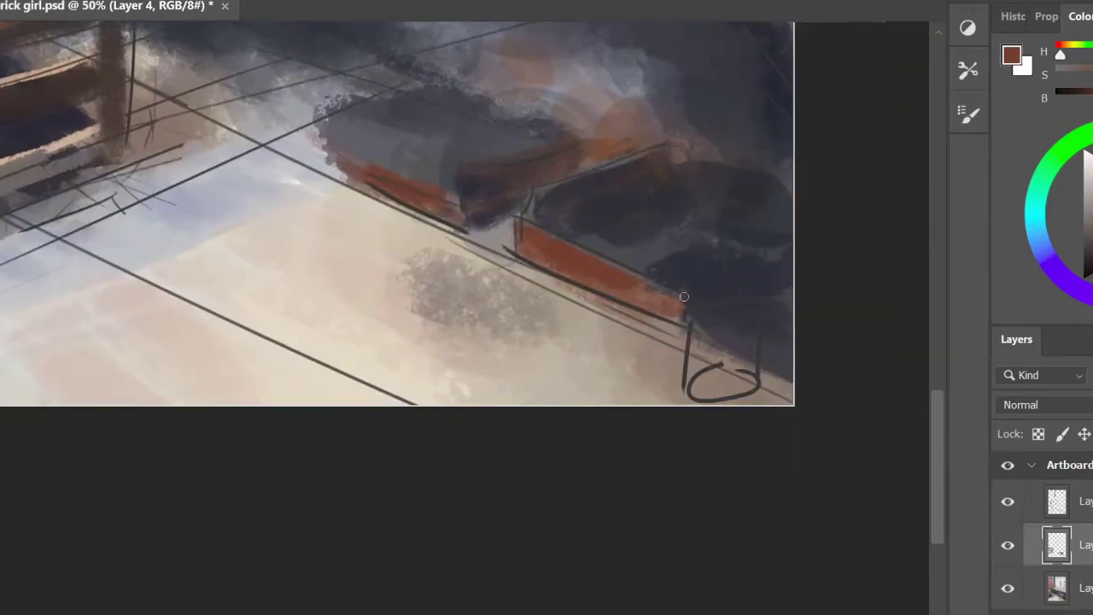
scroll(683, 296, down, 2)
click(1007, 502)
scroll(488, 261, up, 2)
ctrl+click(487, 261)
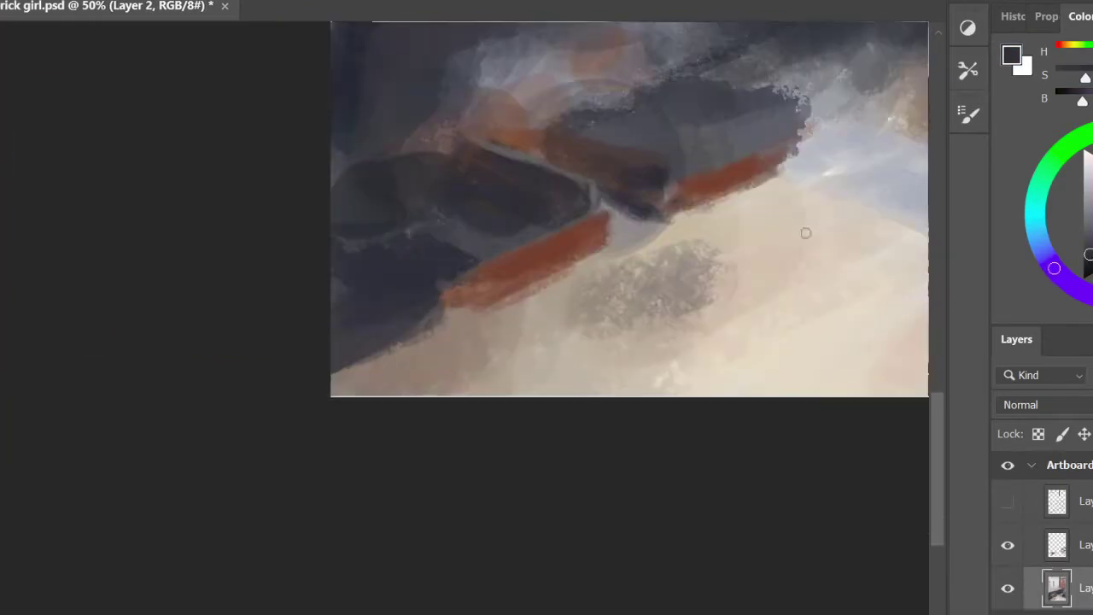
key(d)
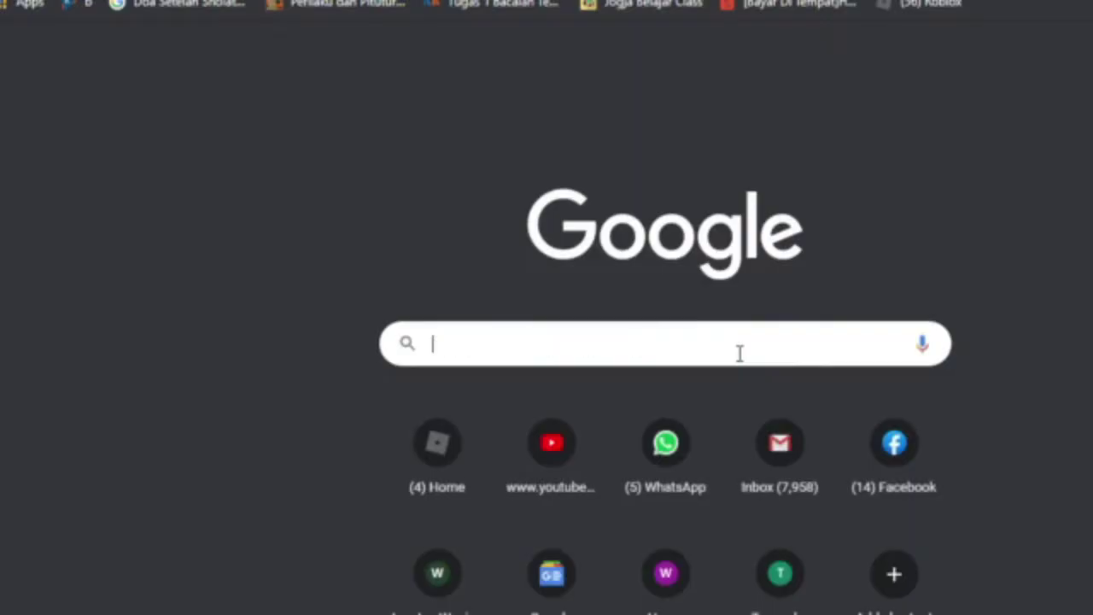
- Switch to the web browser, search Google for "what is talent" and open the Workable article on defining talent in the workplace
click(741, 352)
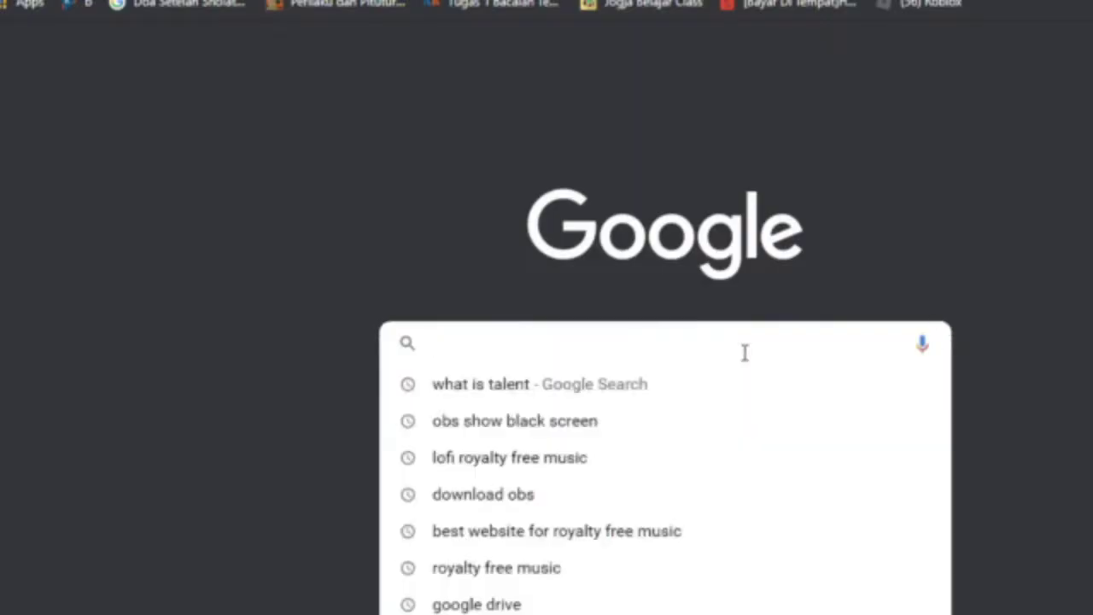
text(what is talent)
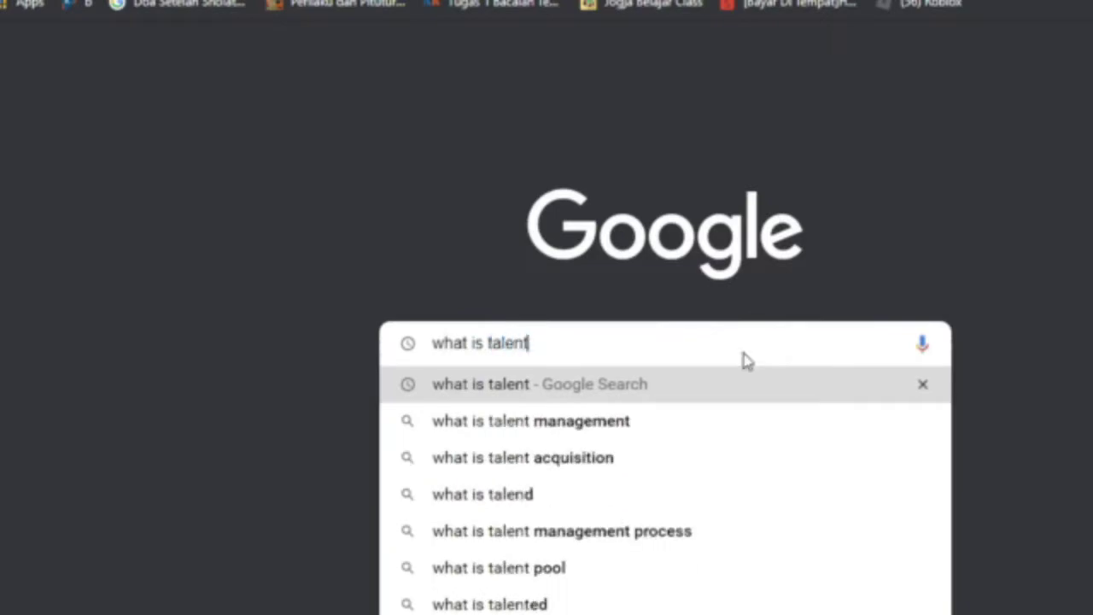
key(Return)
scroll(504, 311, down, 3)
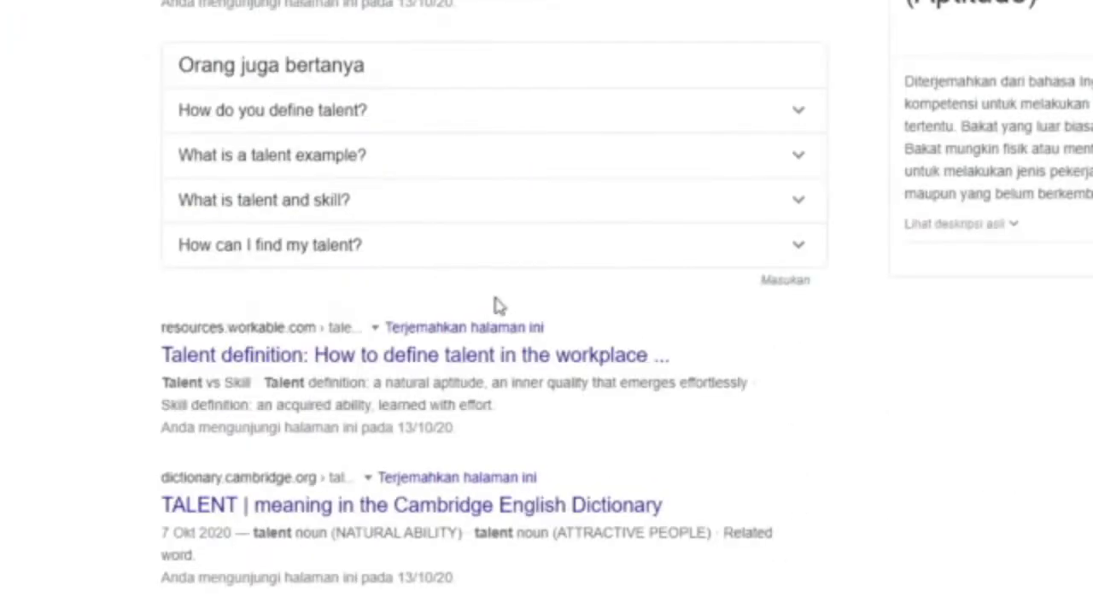
click(516, 358)
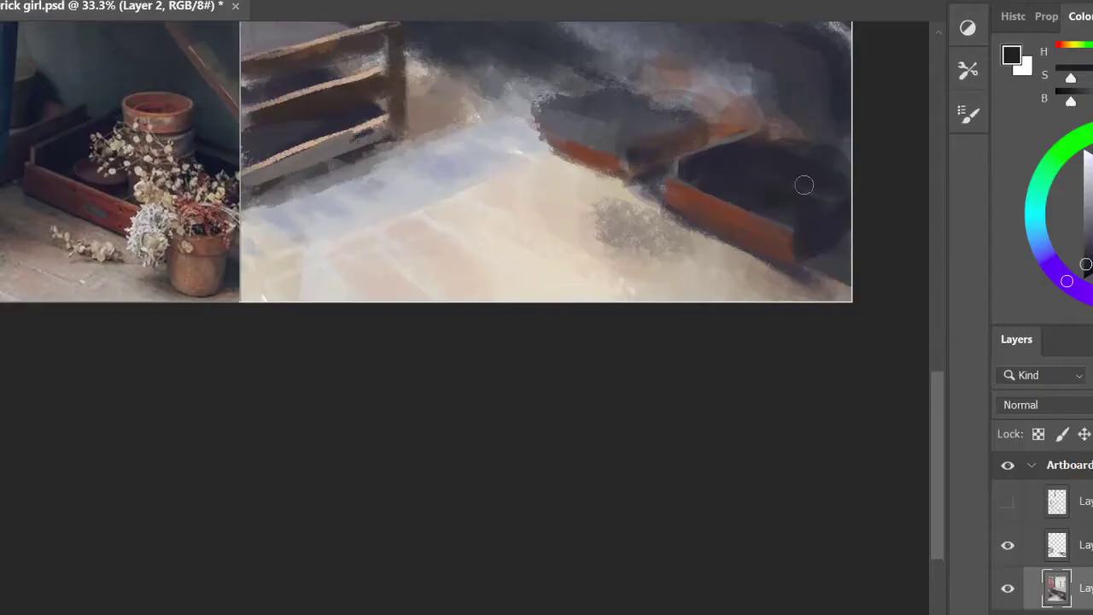
- On Layer 2, paint a dark shadow along the floor under the table, behind the wooden boxes
key(alt+])
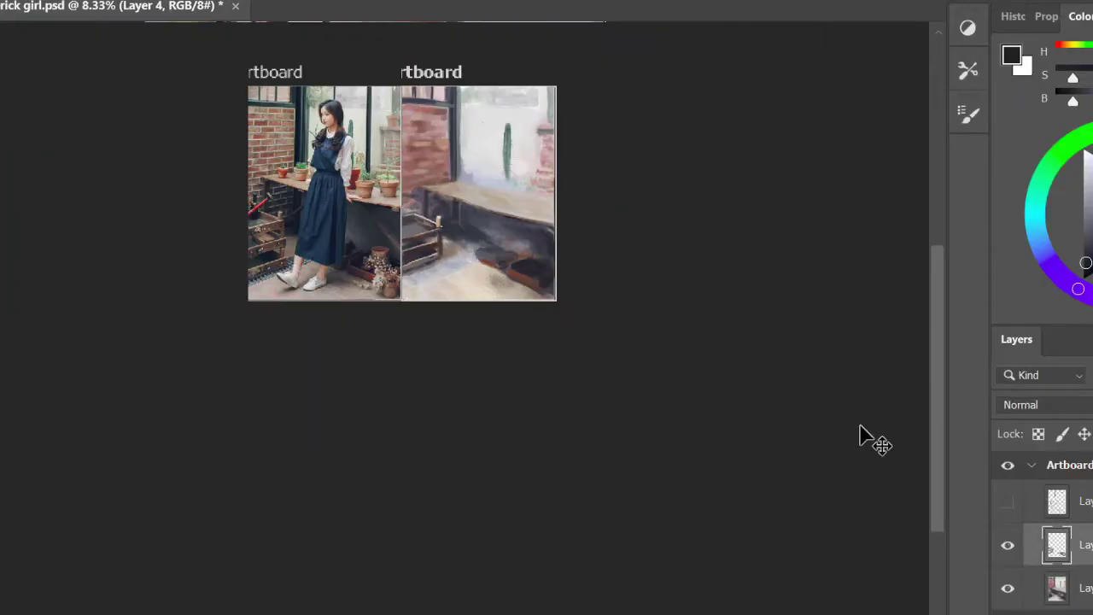
key(alt+[)
key(ctrl+minus)
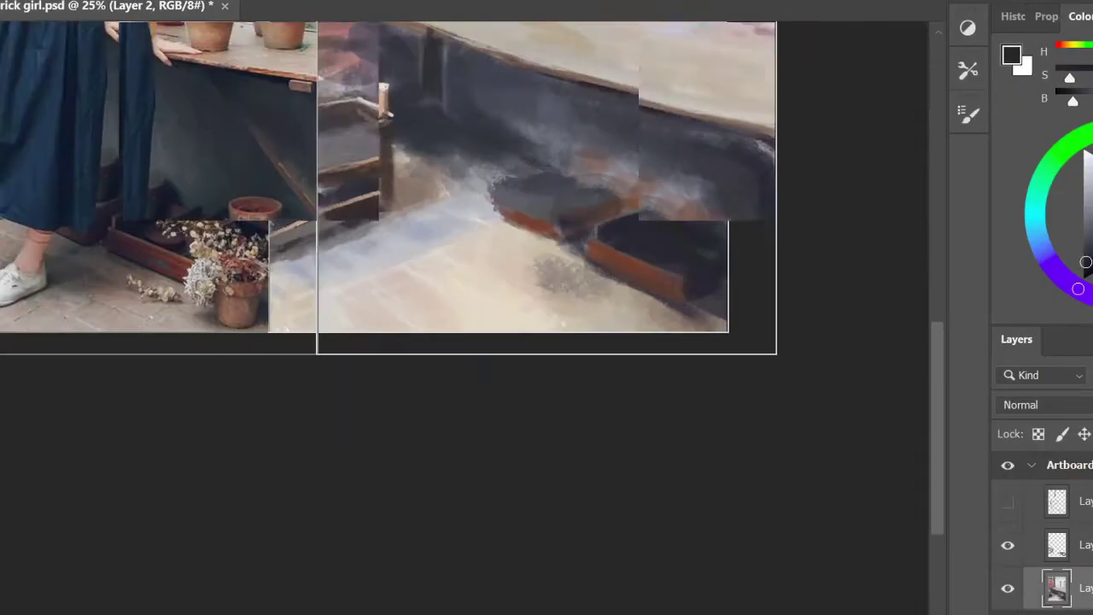
drag(480, 149, 496, 235)
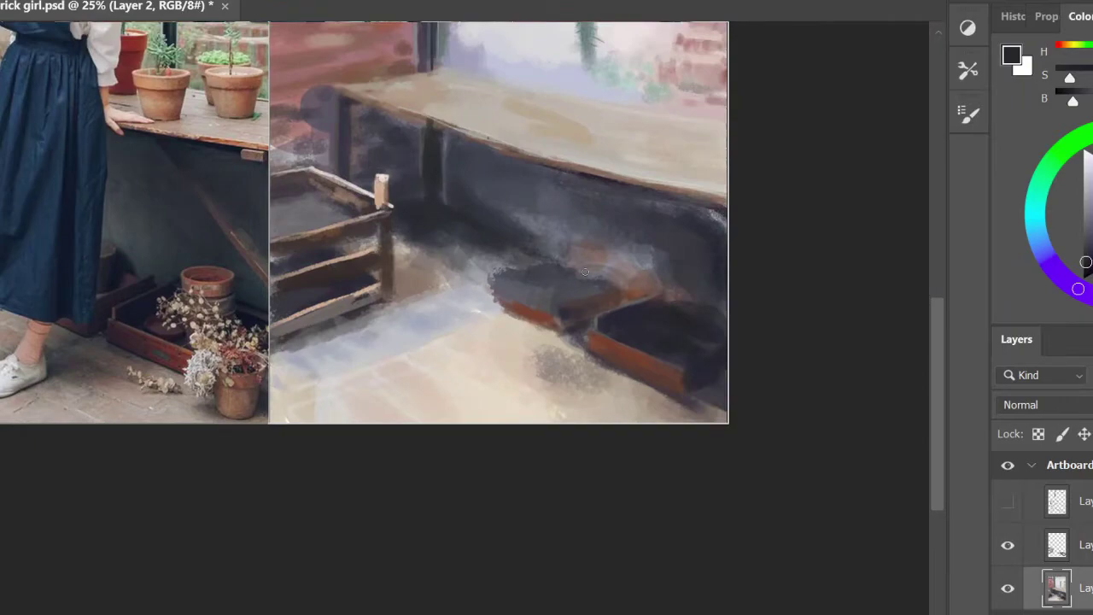
scroll(595, 280, down, 4)
scroll(595, 280, up, 7)
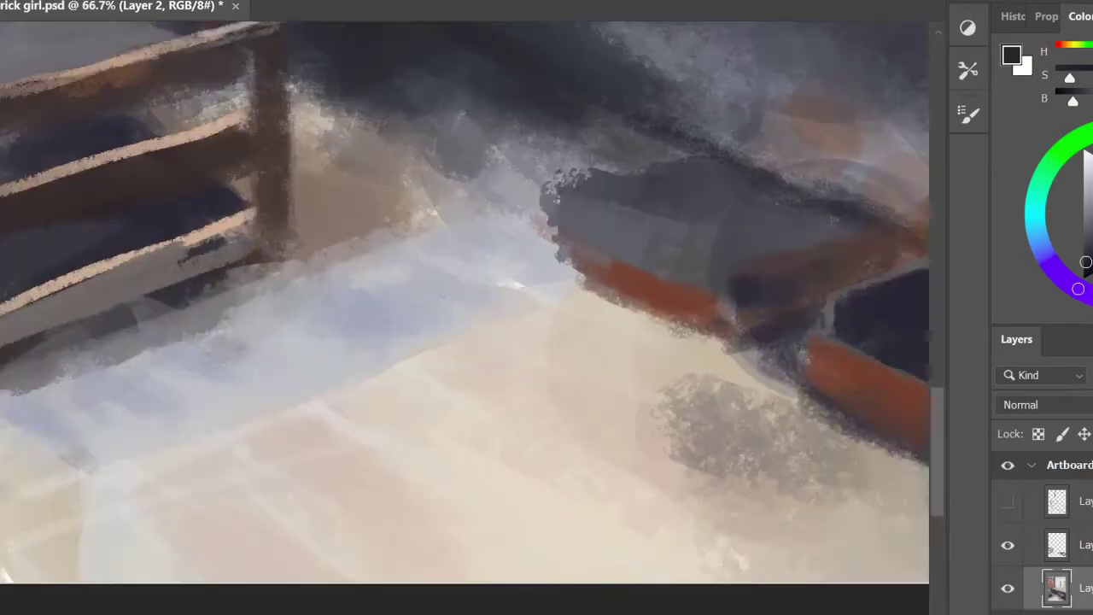
scroll(785, 303, down, 4)
alt+click(760, 276)
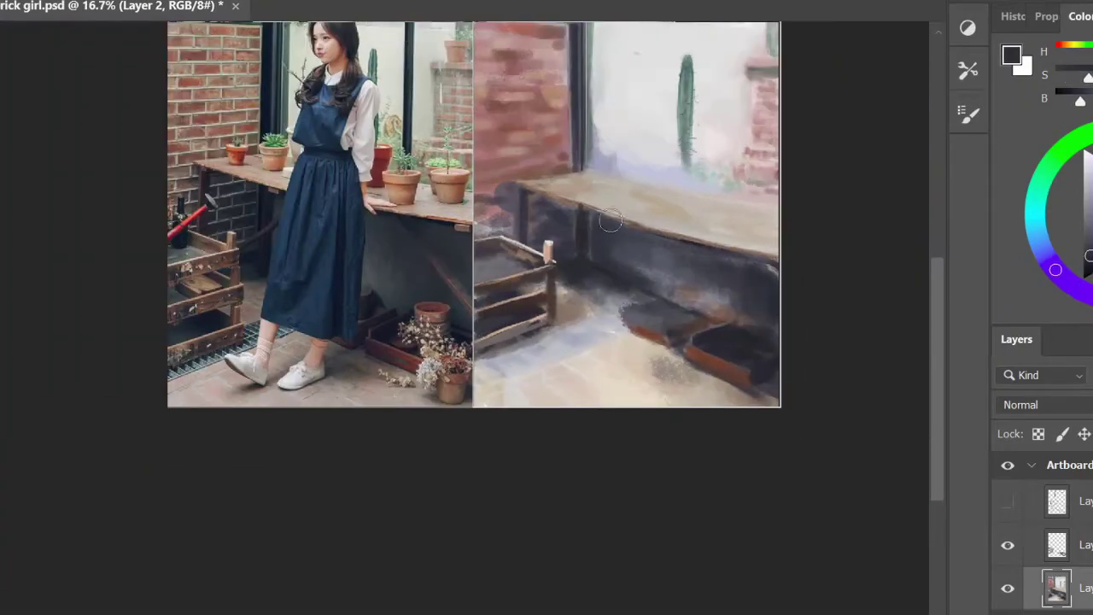
- Darken the inside of the farther wooden box with dark tones sampled from around the boxes
scroll(610, 221, up, 2)
scroll(724, 185, down, 2)
scroll(725, 186, up, 1)
alt+click(878, 347)
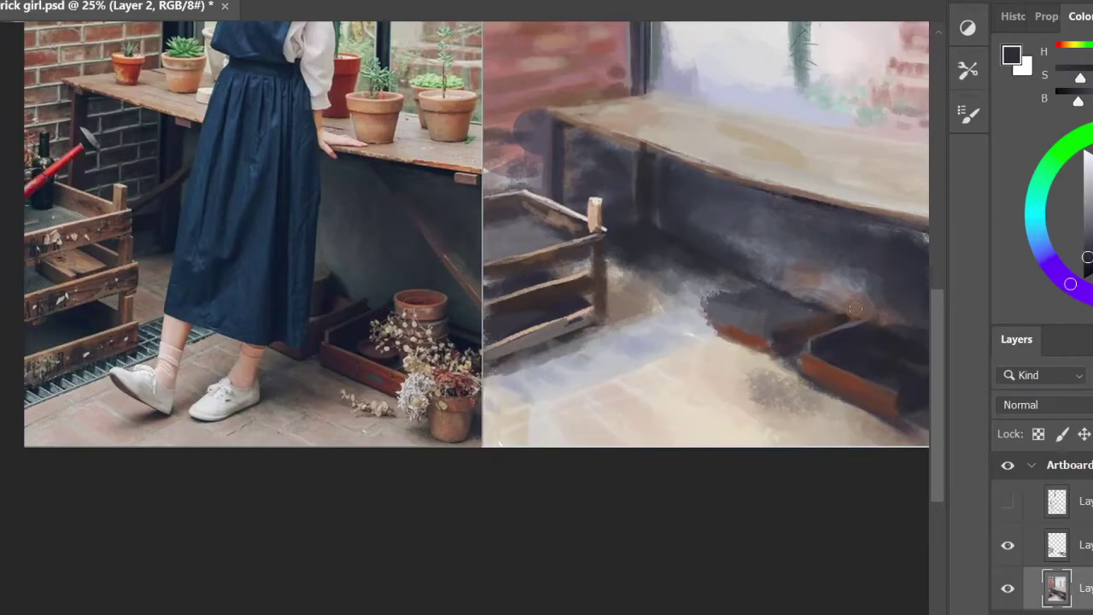
key(alt+bracketright)
alt+click(735, 343)
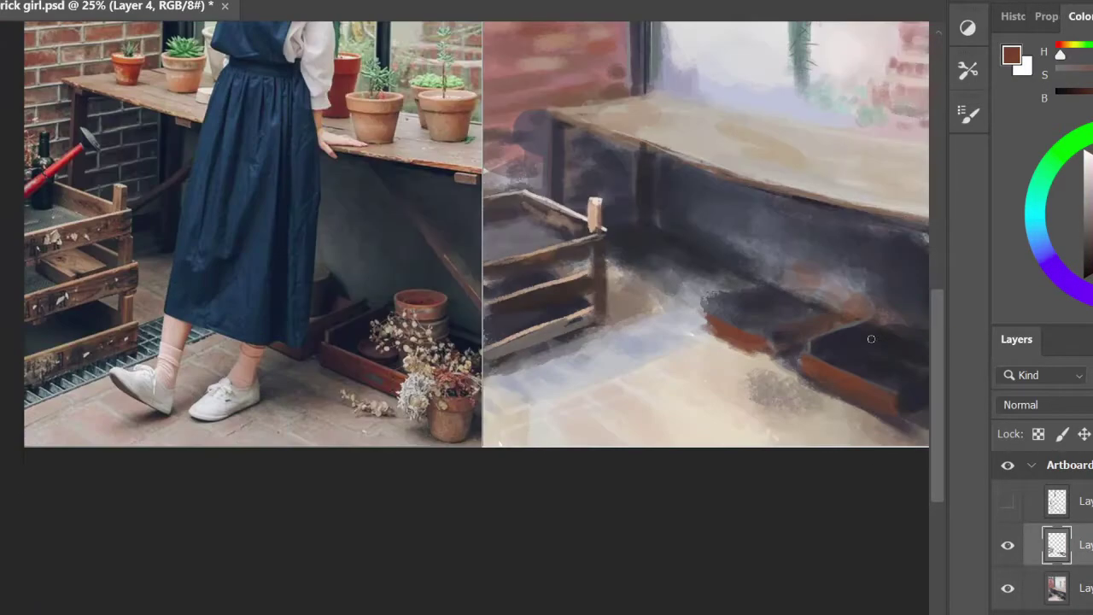
alt+click(713, 333)
key(alt+bracketleft)
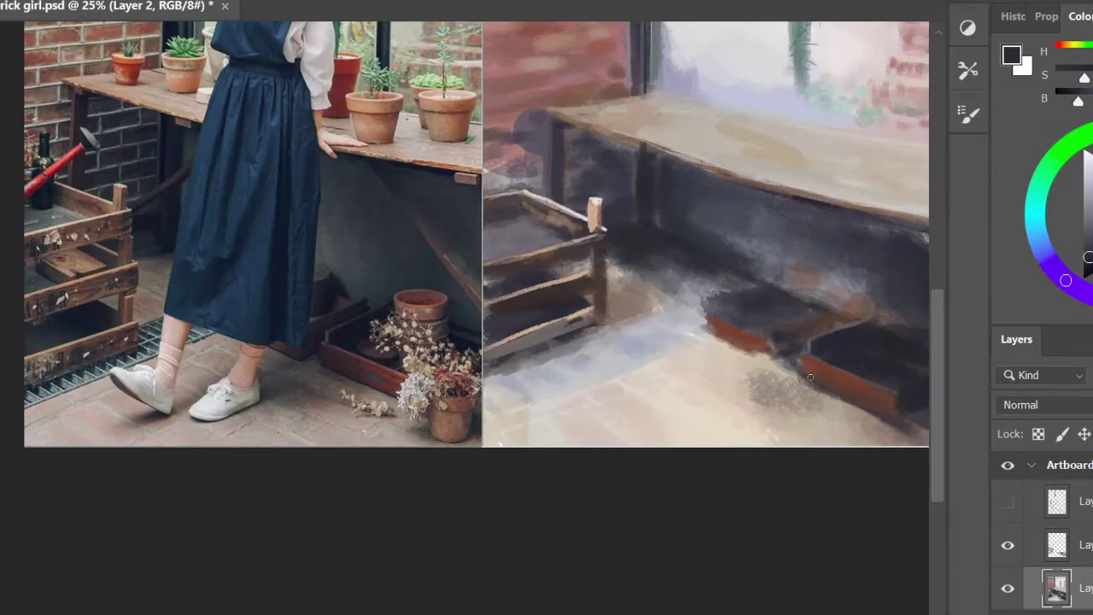
- Toggle Layer 4 off and on to compare the crate and boxes with the base painting
key(ctrl+minus)
key(ctrl+plus)
key(ctrl+minus)
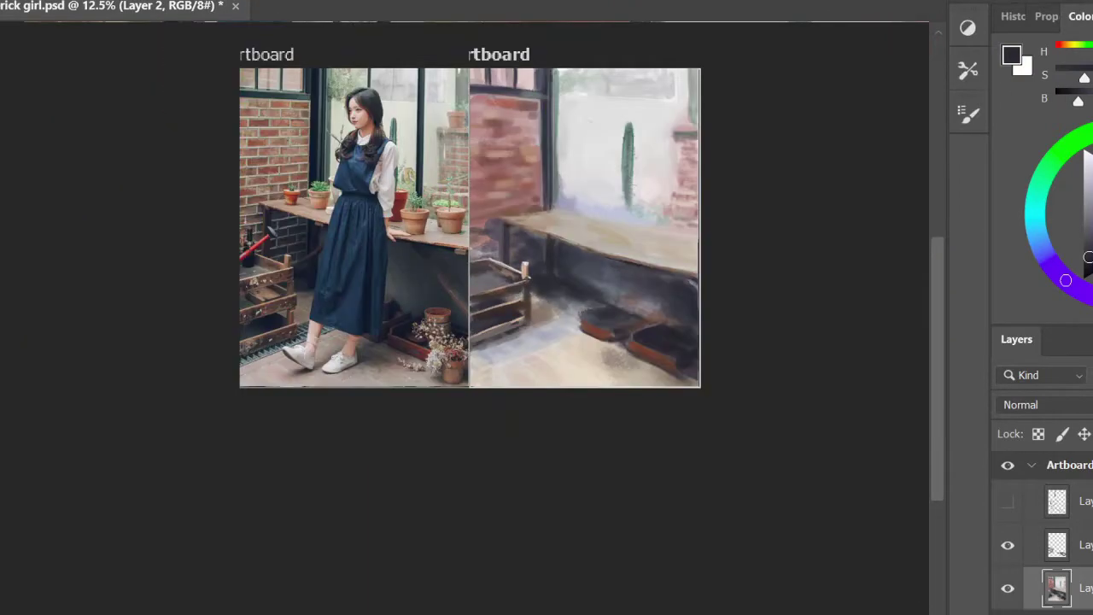
click(1008, 545)
key(ctrl+plus)
key(ctrl+minus)
click(1007, 544)
key(ctrl+plus)
- On Layer 4, refine the edges of the farther wooden box with sampled dark grey tones
key(alt+bracketright)
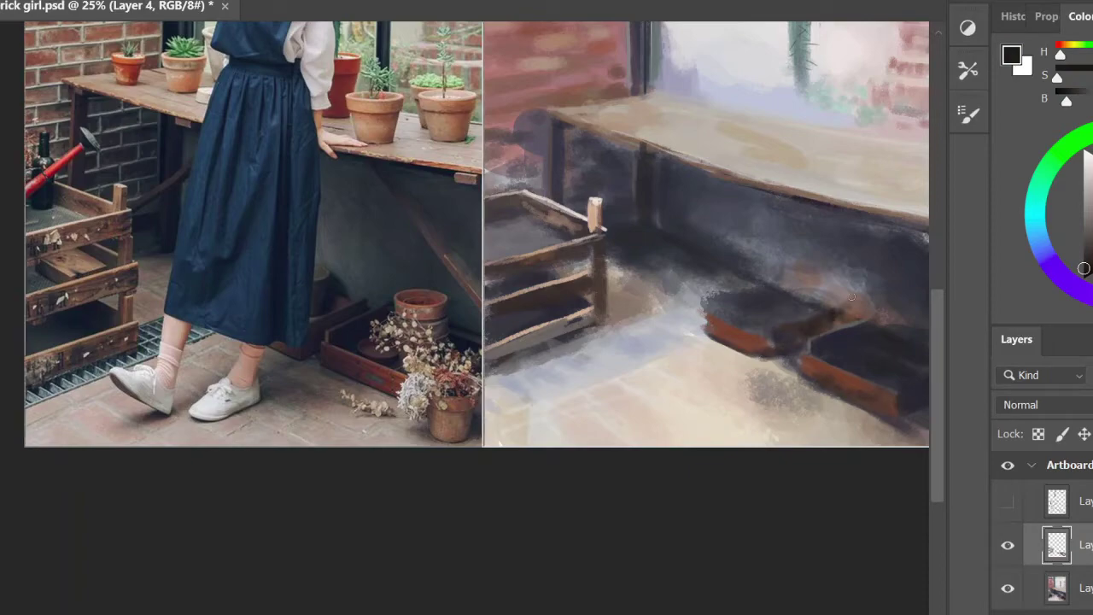
alt+click(783, 321)
key(ctrl+minus)
key(ctrl+minus)
key(ctrl+minus)
key(ctrl+plus)
key(ctrl+plus)
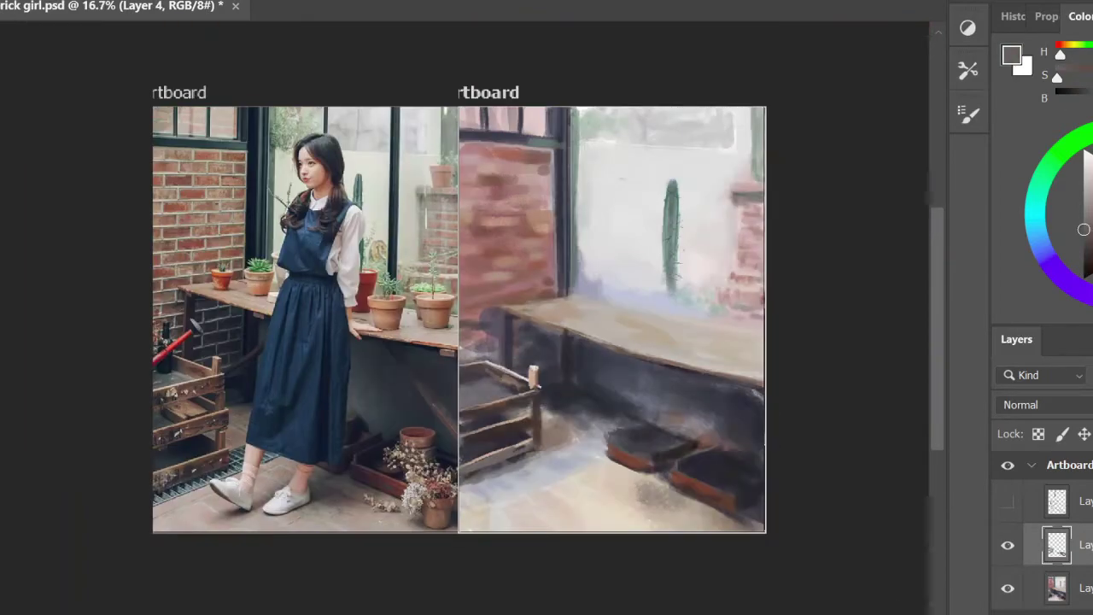
key(ctrl+plus)
scroll(546, 308, down, 5)
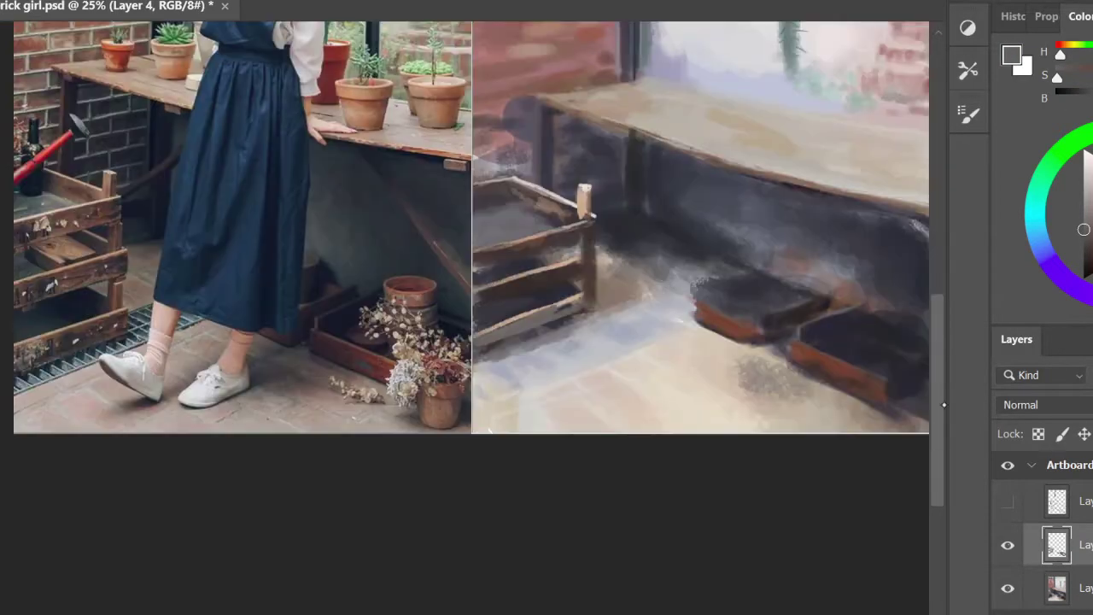
- Deepen the shadows around the nearer wooden box with a dark navy sampled from the painting
alt+click(812, 330)
key(ctrl+minus)
key(ctrl+plus)
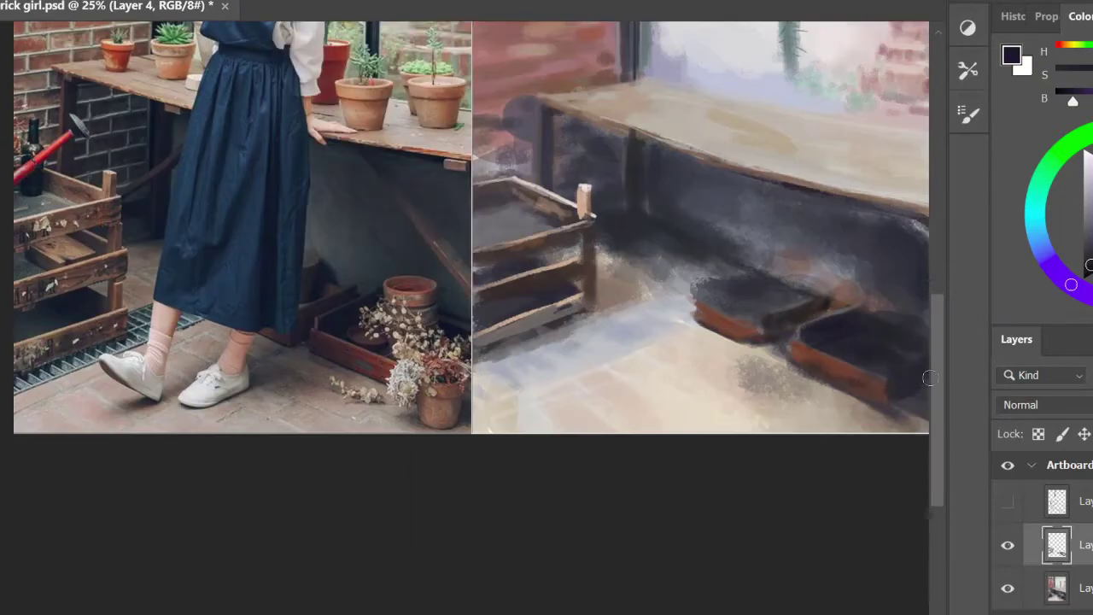
drag(891, 358, 809, 298)
key(ctrl+minus)
key(ctrl+plus)
key(ctrl+plus)
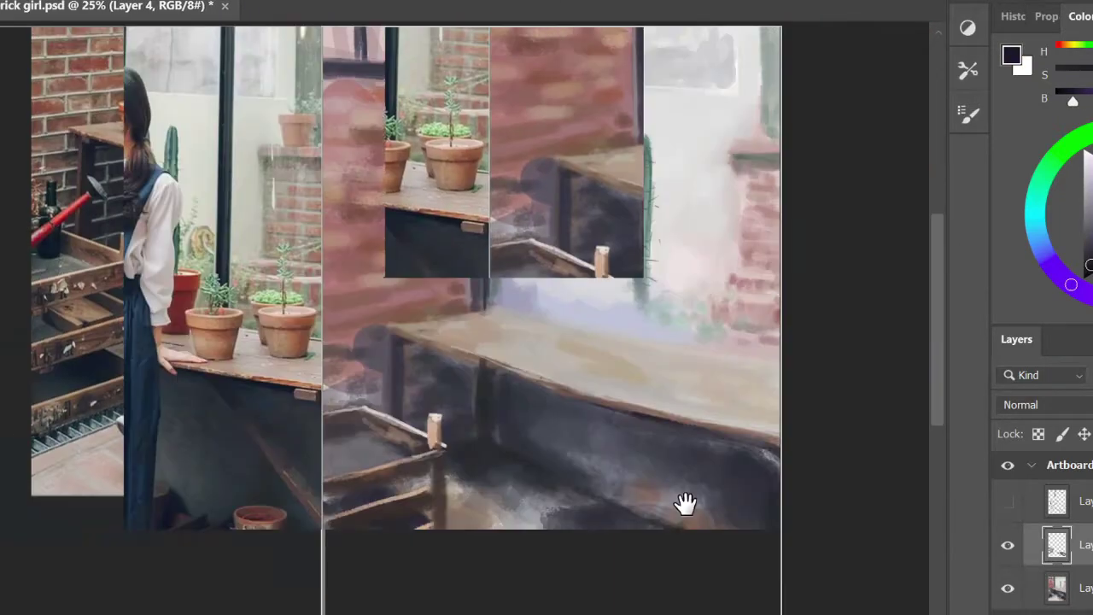
key(ctrl+minus)
- Show the sketch layer, hide the painted layers and add Layer 5 above for the figure sketch
click(1008, 501)
key(ctrl+plus)
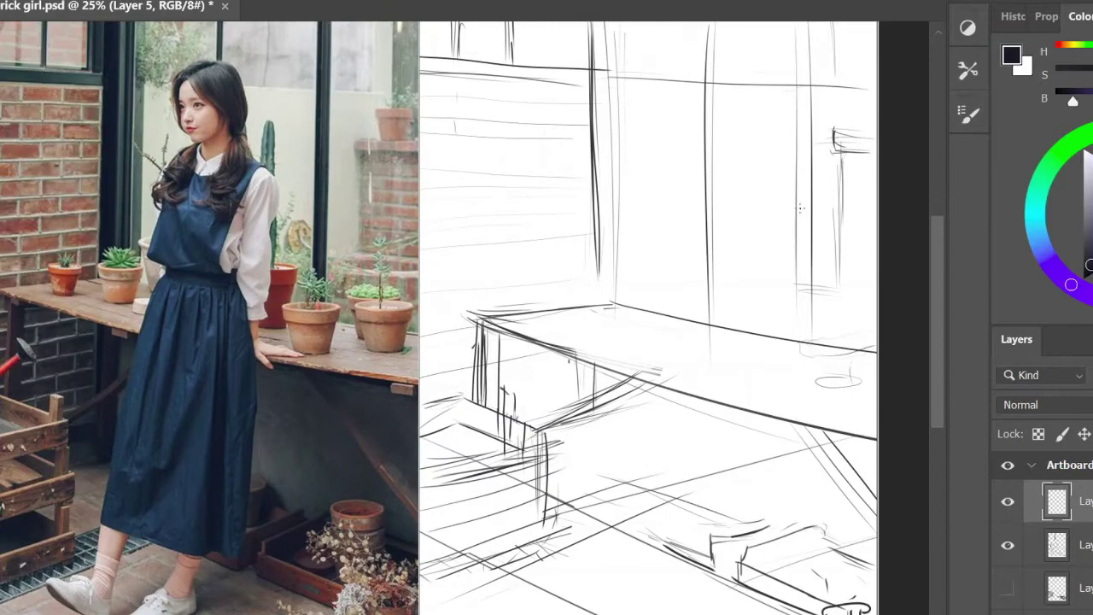
drag(653, 249, 702, 203)
- On Layer 5, sketch the girl's gesture with long curves for the torso and legs, reworking the front foot
drag(751, 108, 689, 551)
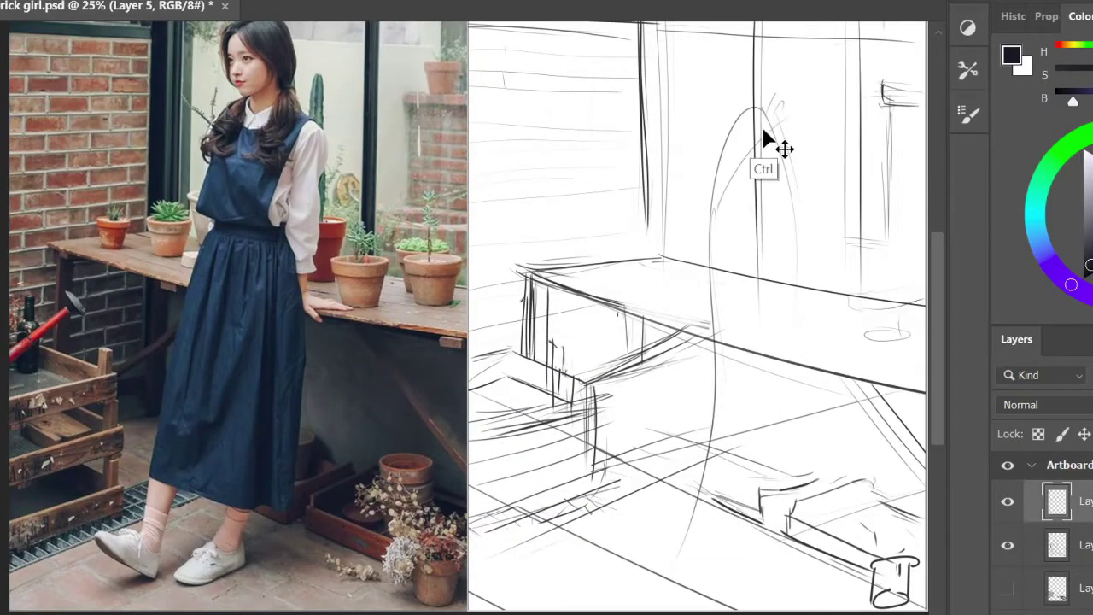
mouse_move(782, 102)
mouse_down()
mouse_move(787, 512)
mouse_move(768, 448)
mouse_up()
key(ctrl+z)
drag(699, 194, 646, 484)
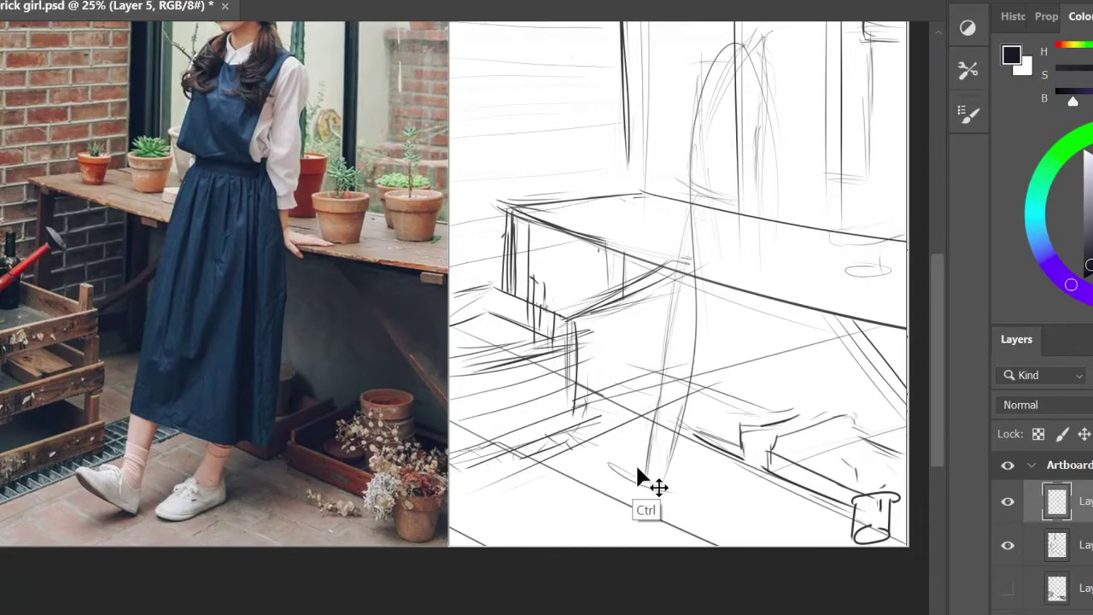
key(ctrl+z)
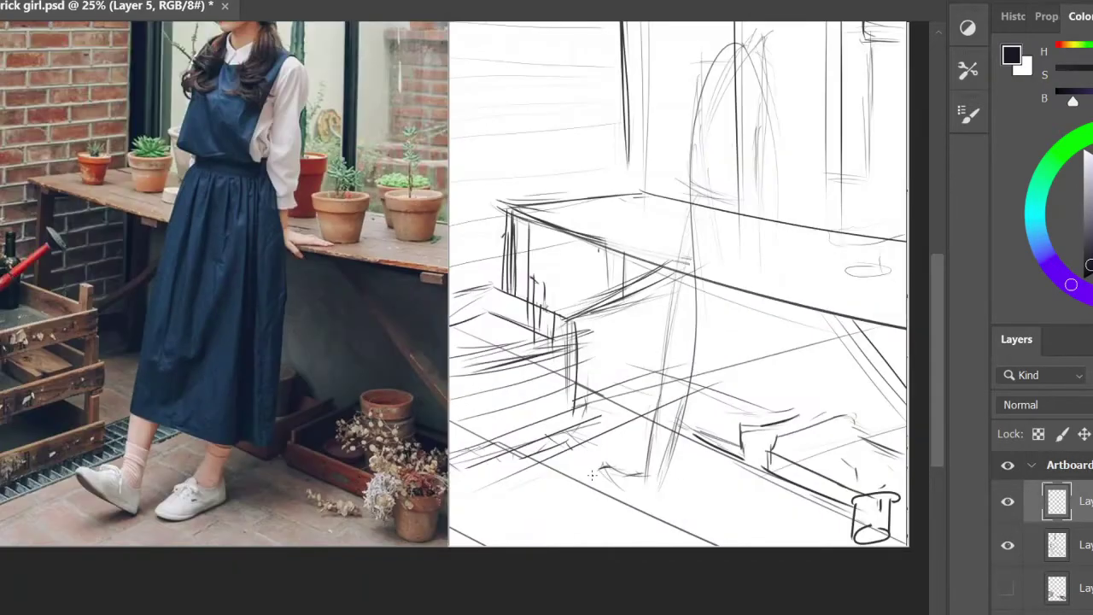
key(ctrl+minus)
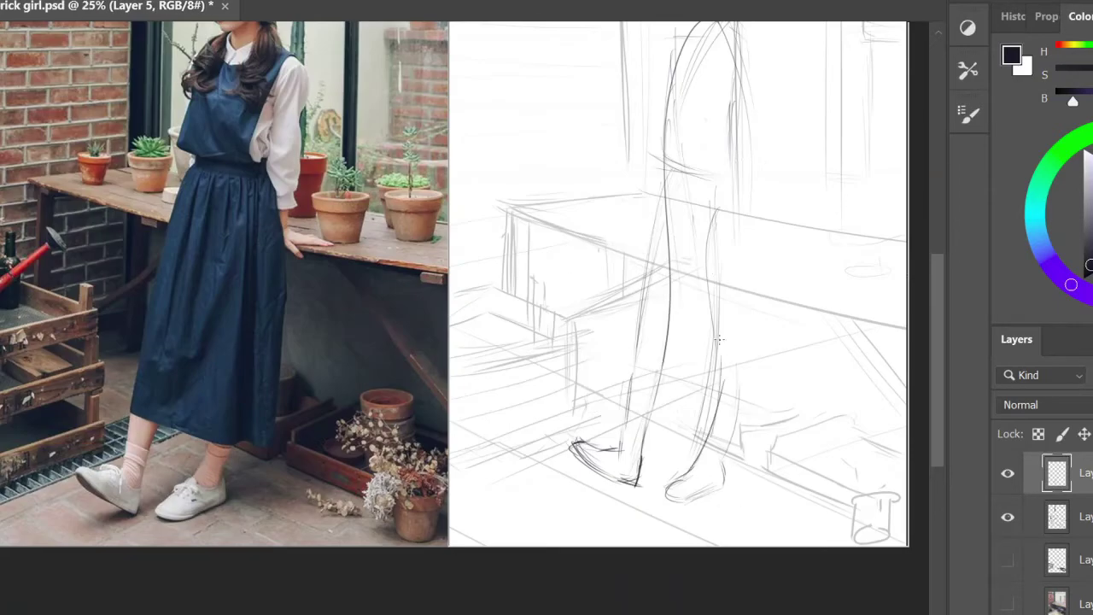
- Undo the last back-leg stroke, rework that leg and sketch the girl's waistline
key(ctrl+z)
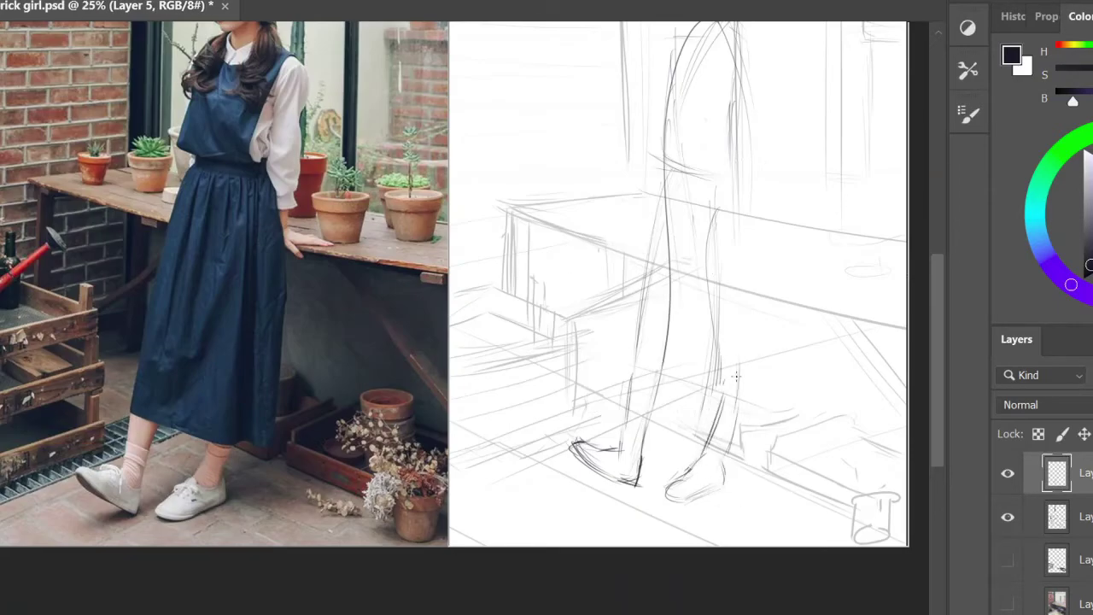
key(ctrl+minus)
key(ctrl+minus)
key(ctrl+plus)
key(ctrl+plus)
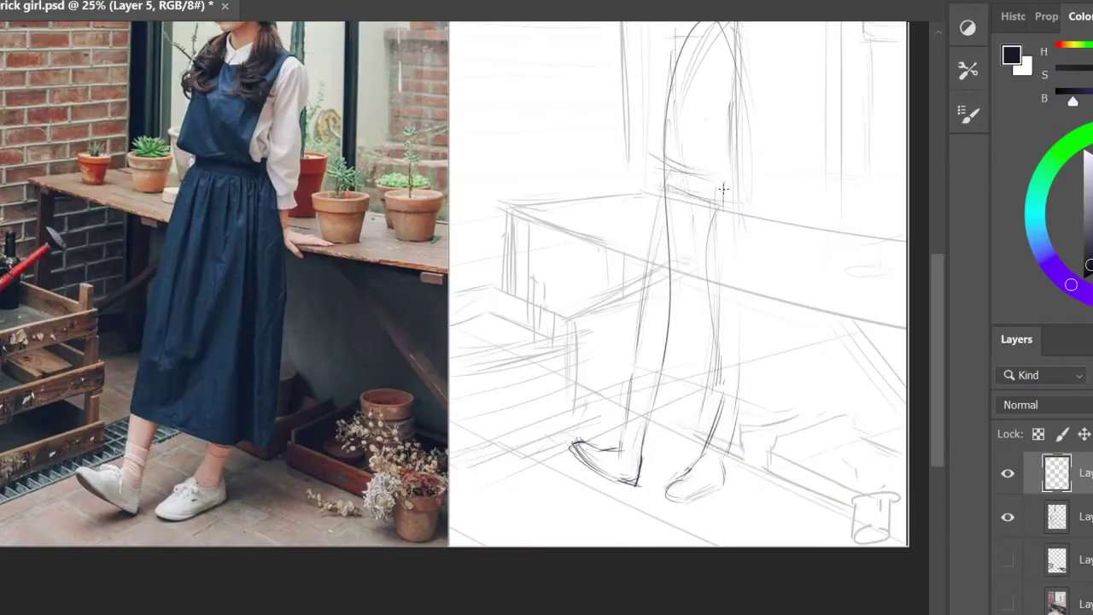
scroll(737, 120, up, 2)
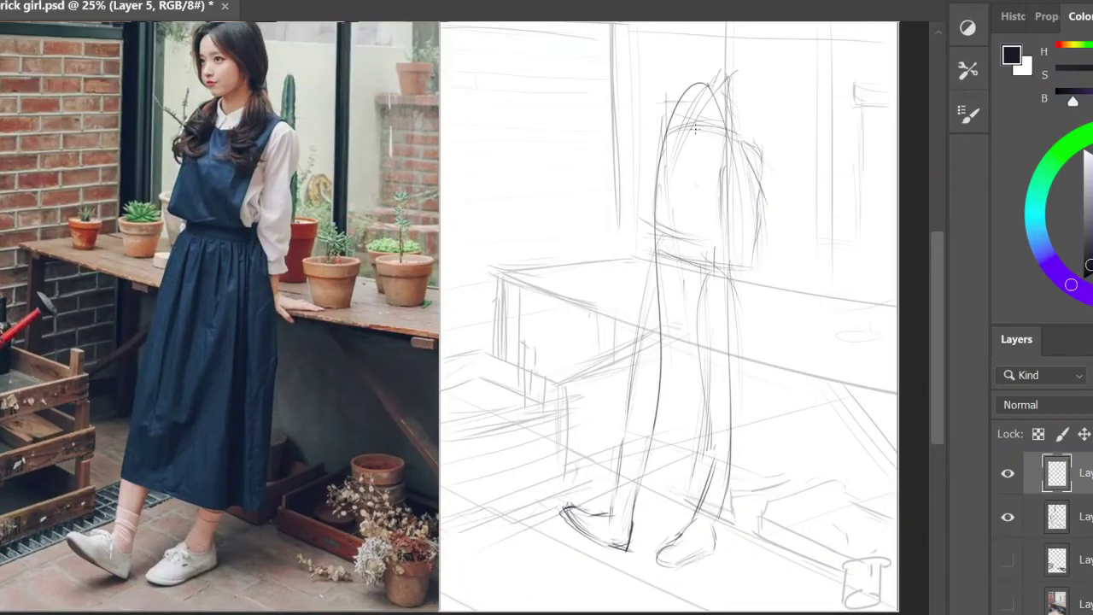
- Sketch the shoulders, the skirt's left side and its hem, and undo the flared right side of the skirt
mouse_move(696, 128)
mouse_down()
mouse_move(743, 138)
mouse_move(750, 260)
mouse_up()
mouse_move(645, 243)
mouse_down()
mouse_move(743, 281)
mouse_move(619, 453)
mouse_up()
drag(610, 470, 747, 508)
drag(751, 384, 739, 521)
drag(739, 273, 766, 397)
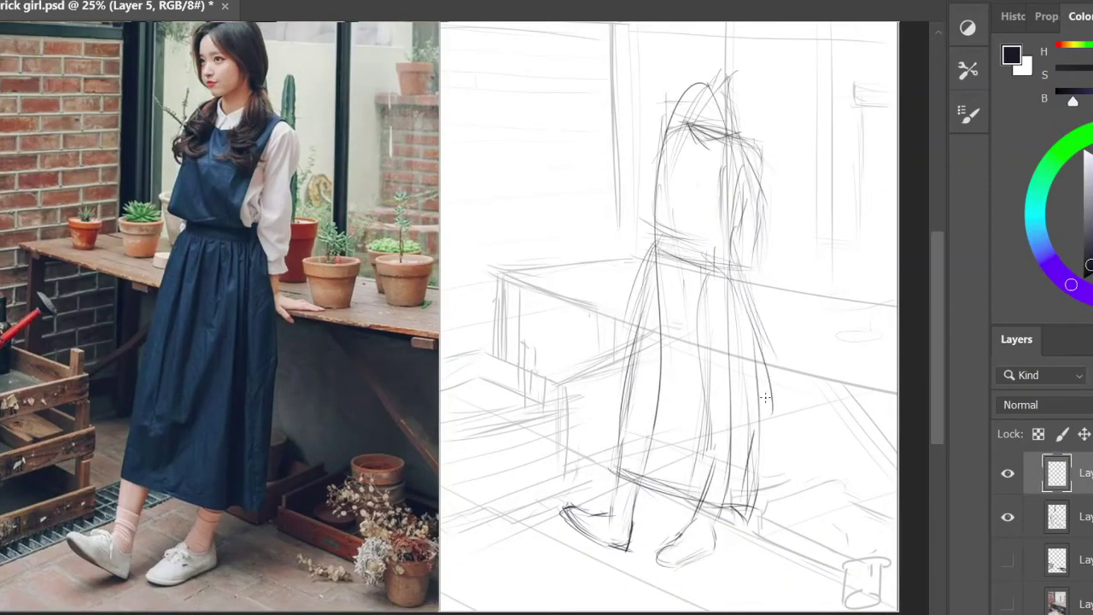
key(h)
click(766, 397)
key(ctrl+z)
- Redraw the skirt's right side straighter, reinforce the waistband and rough in both upper arms
drag(741, 307, 727, 546)
drag(742, 337, 734, 512)
drag(659, 243, 751, 264)
drag(687, 152, 634, 224)
drag(721, 145, 736, 254)
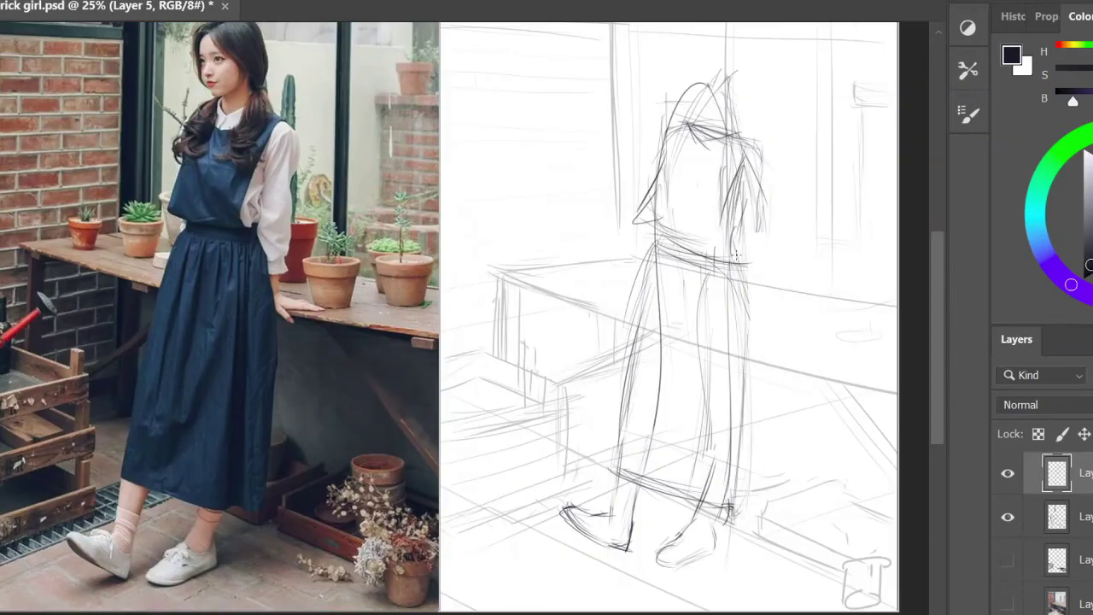
- Sketch the neckline, neck and head, and extend the girl's arm down to a hand resting on the table
drag(687, 132, 747, 162)
drag(722, 67, 734, 137)
drag(683, 68, 696, 120)
drag(687, 102, 683, 150)
drag(724, 85, 750, 149)
drag(692, 200, 665, 290)
drag(760, 209, 777, 343)
drag(770, 341, 815, 401)
key(h)
click(815, 401)
- Hide the background sketch to check the figure on its own, and show it again
click(1007, 515)
scroll(719, 251, down, 2)
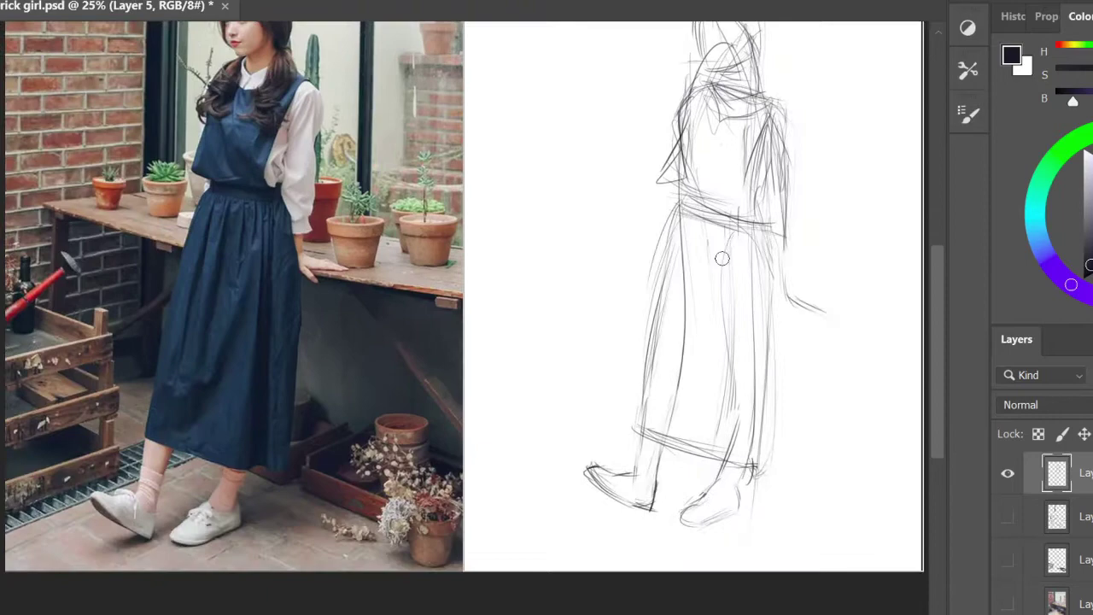
scroll(720, 251, up, 2)
key(ctrl+comma)
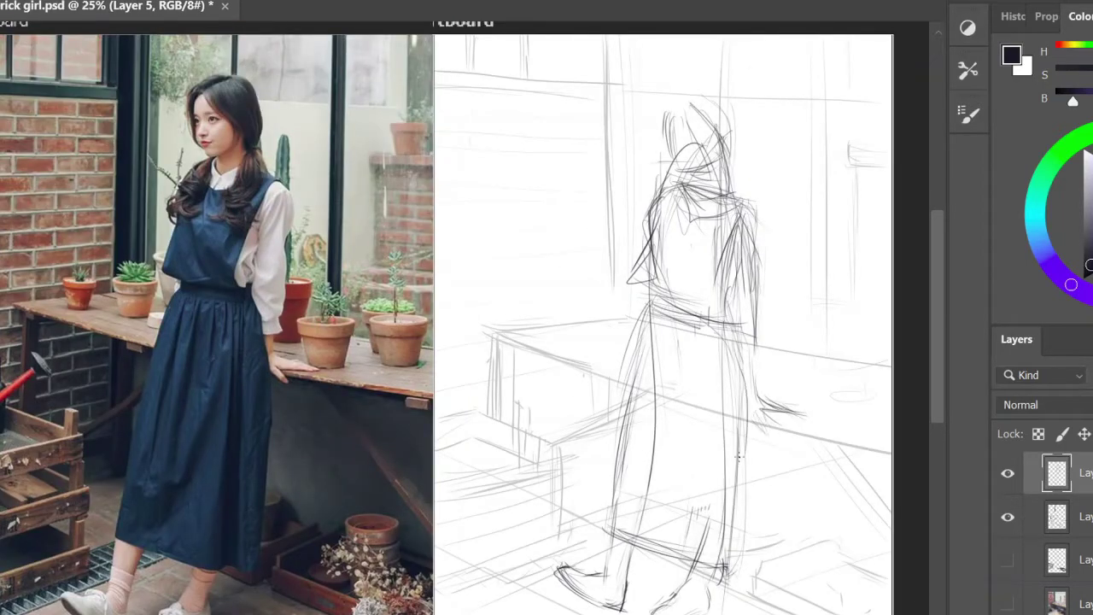
- Erase the rough head and the leg lines inside the skirt, and redraw the head as an oval
key(e)
drag(670, 119, 700, 184)
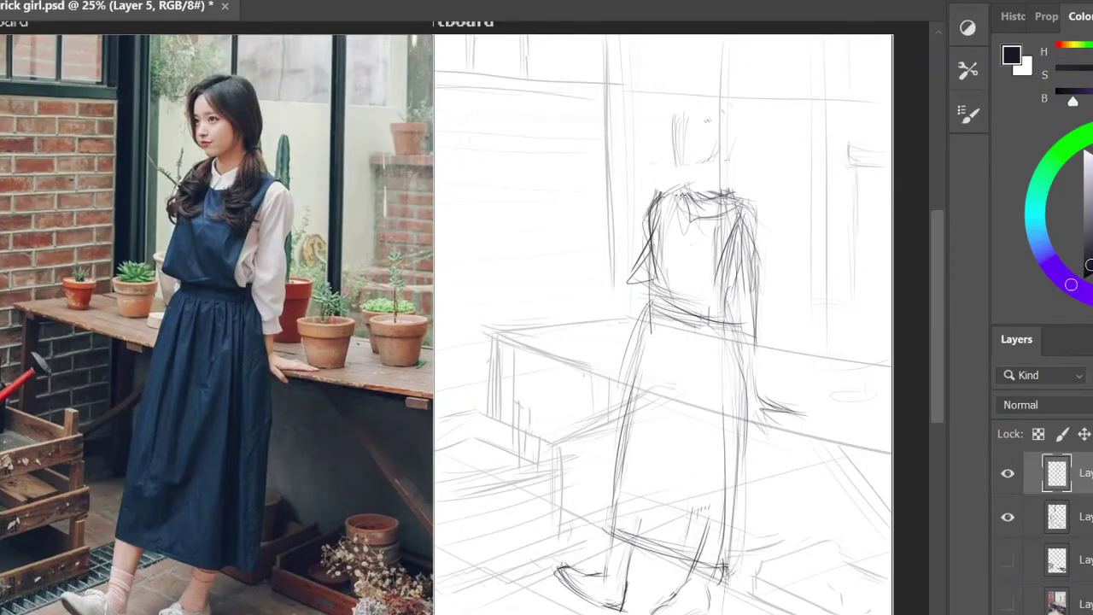
drag(722, 102, 726, 198)
drag(674, 128, 717, 180)
key(ctrl+minus)
key(ctrl+minus)
key(ctrl+plus)
key(ctrl+plus)
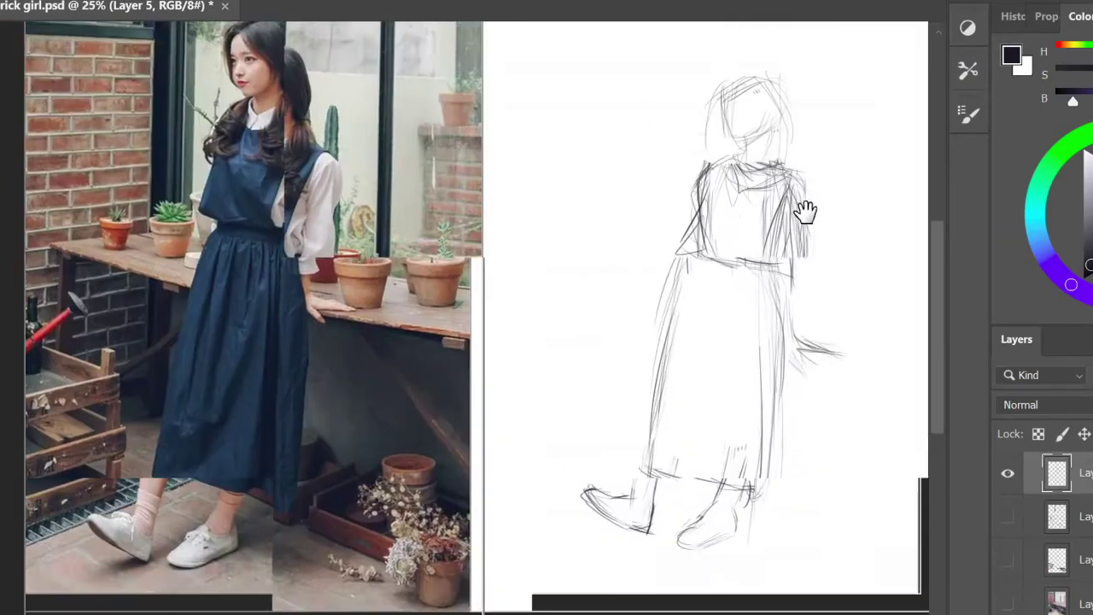
- Add guide lines to the face and bodice, and refine the straight arm's sleeve and the planted shoe
drag(726, 162, 772, 92)
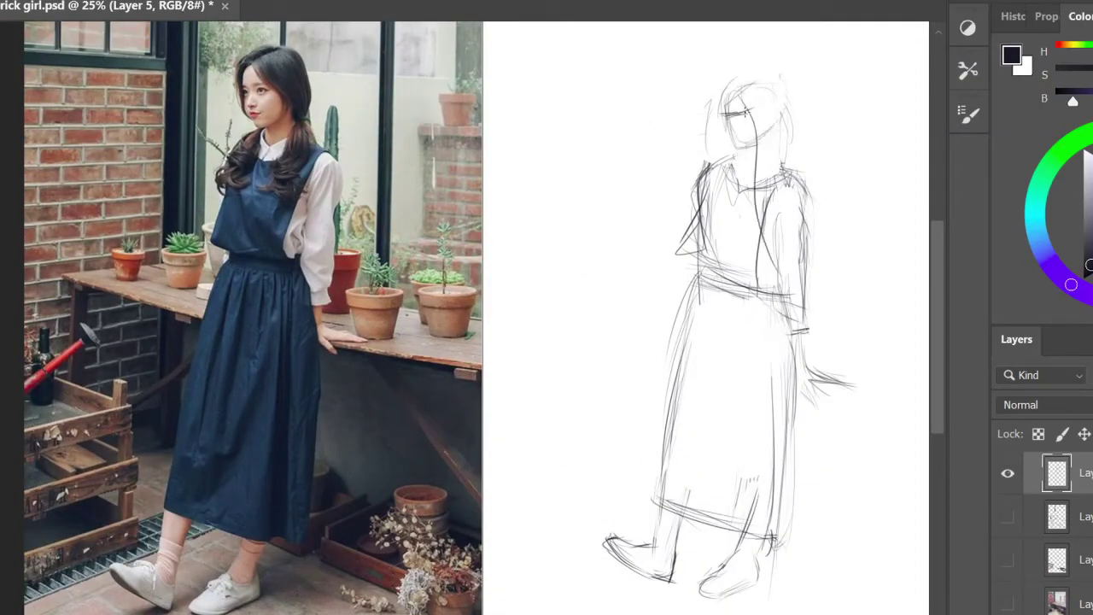
drag(814, 126, 772, 103)
scroll(758, 342, down, 3)
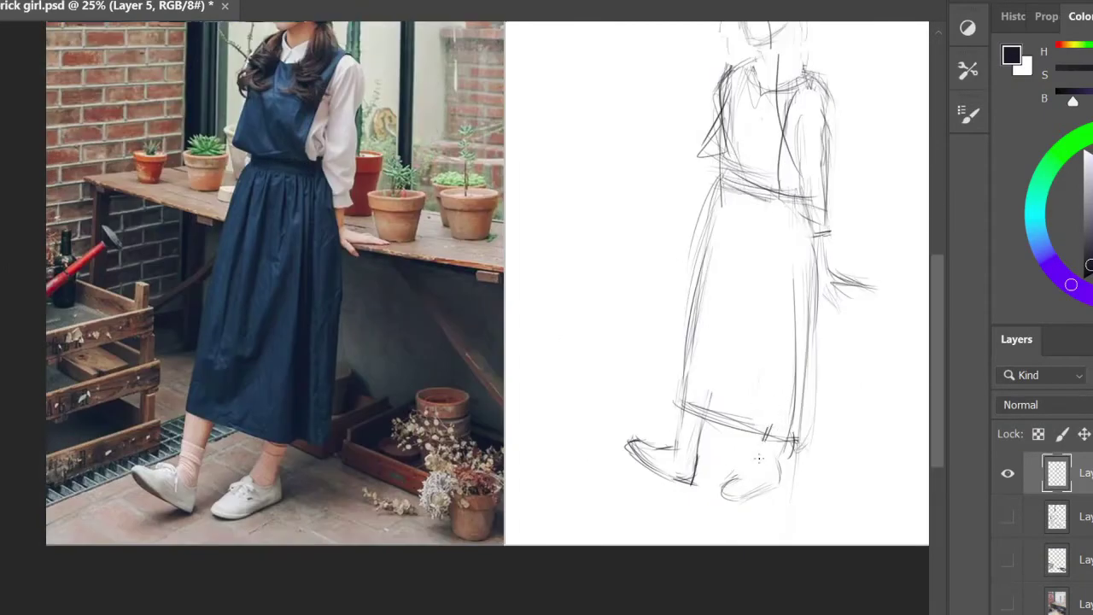
scroll(807, 123, up, 2)
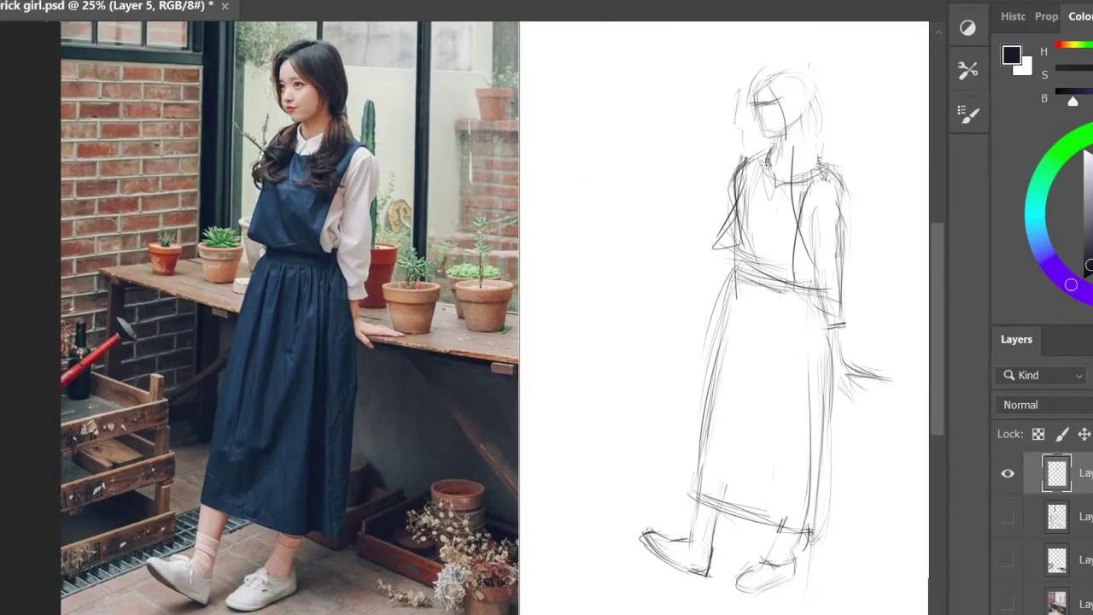
- Draw long fold lines down the skirt, including a diagonal one from the waist toward the hem, and mirror the view
drag(751, 269, 713, 380)
drag(819, 329, 816, 440)
drag(794, 363, 781, 474)
drag(824, 321, 749, 483)
key(ctrl+minus)
key(ctrl+minus)
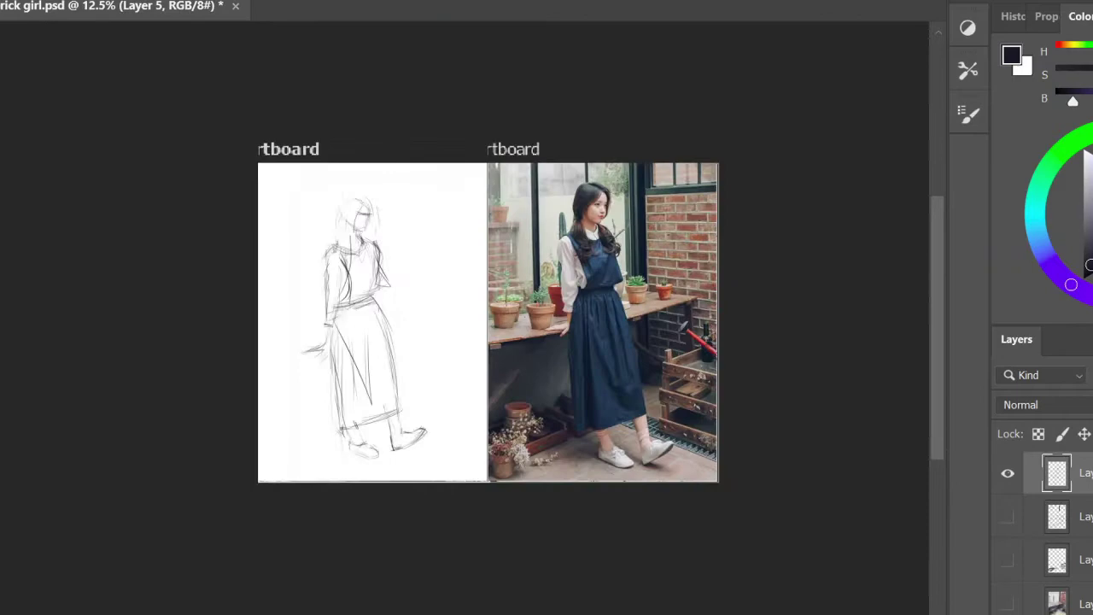
- Rework the skirt's left contour with lighter strokes below the waist, and reinforce the waistband and the bodice's armhole edge
key(ctrl+plus)
key(ctrl+plus)
key(ctrl+z)
drag(747, 294, 702, 427)
key(ctrl+minus)
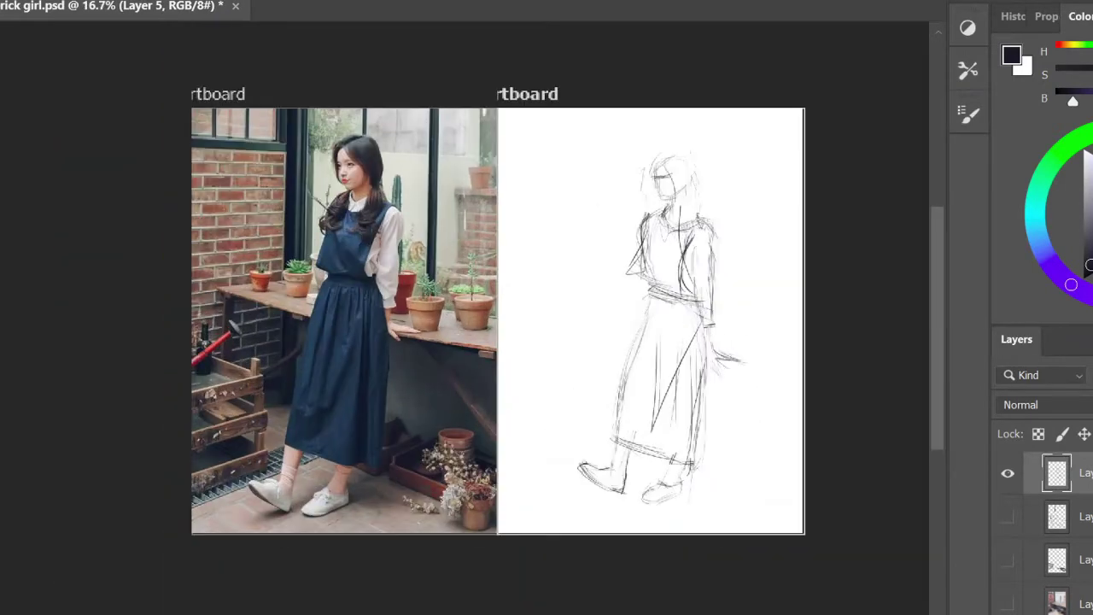
key(ctrl+plus)
key(ctrl+z)
drag(734, 300, 704, 416)
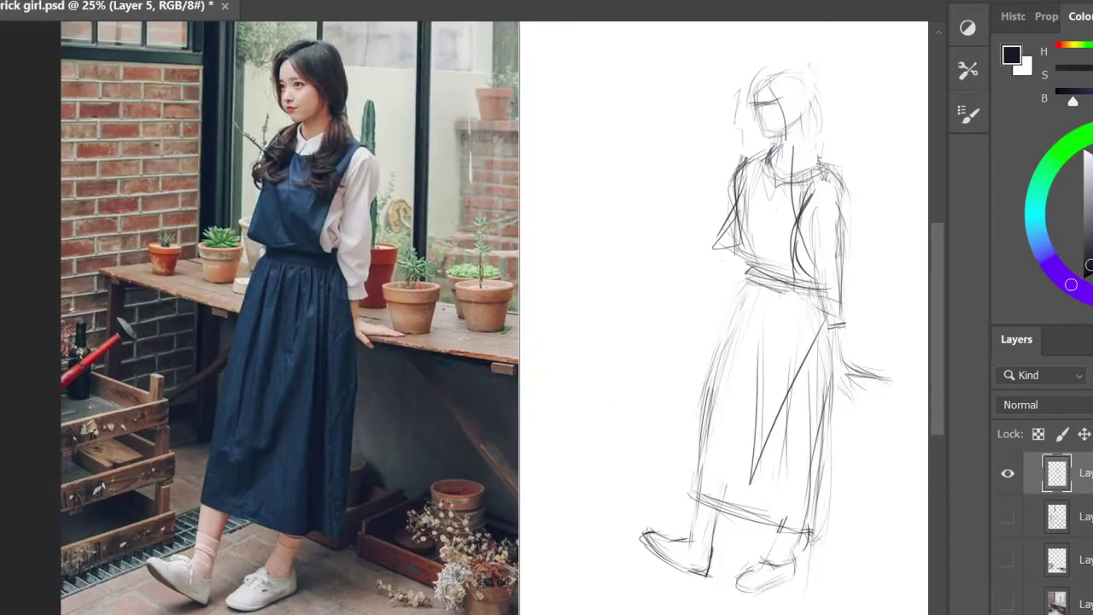
- Erase the middle of the skirt's diagonal fold line and sketch the puffed sleeve folds beside the armhole
key(ctrl+minus)
key(ctrl+plus)
mouse_move(802, 442)
mouse_down()
mouse_move(780, 505)
mouse_move(785, 581)
mouse_up()
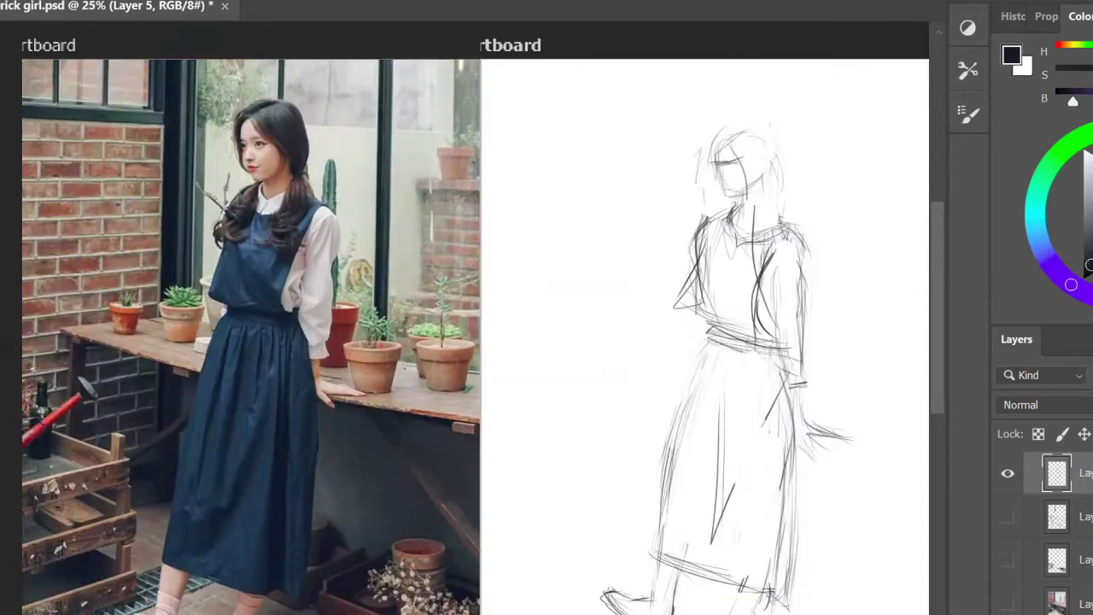
key(ctrl+plus)
drag(782, 227, 765, 323)
key(ctrl+z)
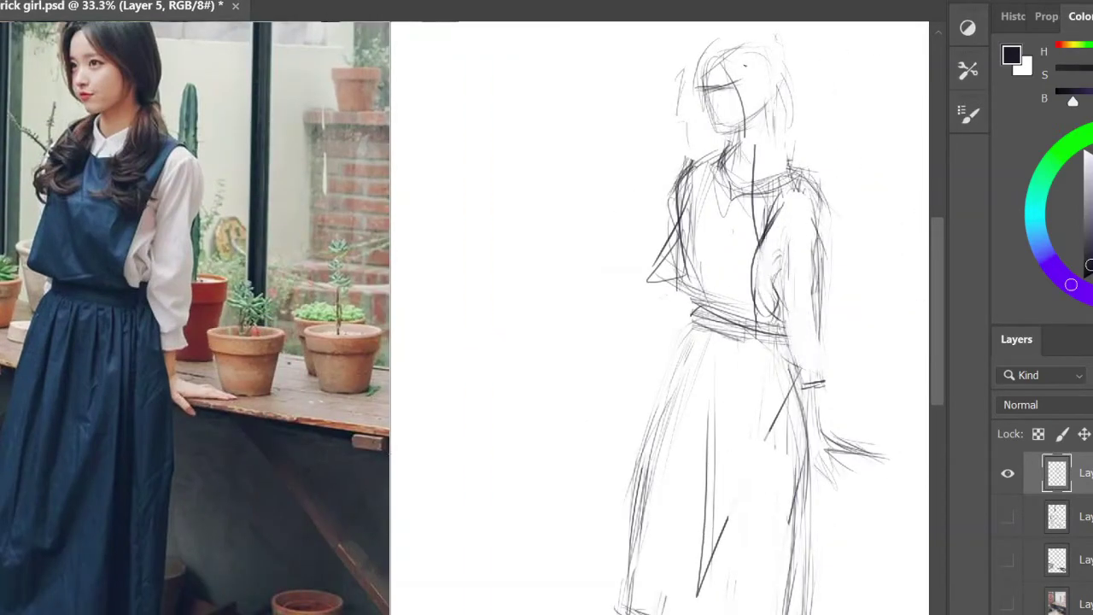
- Try dark circular eyes and a solid dark nose on the girl's face
key(ctrl+z)
drag(708, 88, 746, 75)
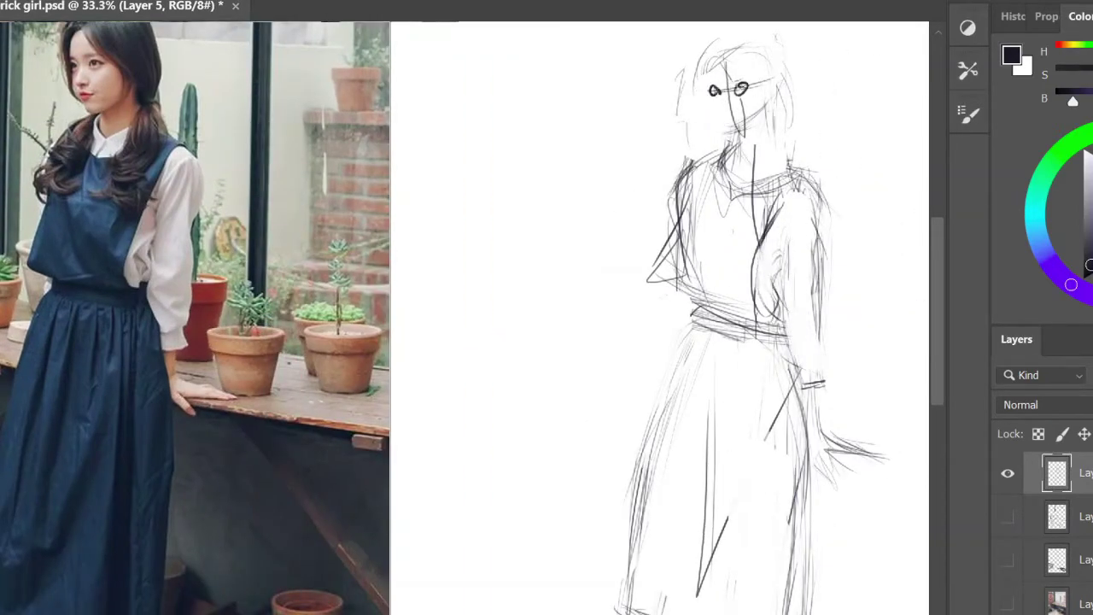
key(ctrl+minus)
key(ctrl+minus)
key(ctrl+plus)
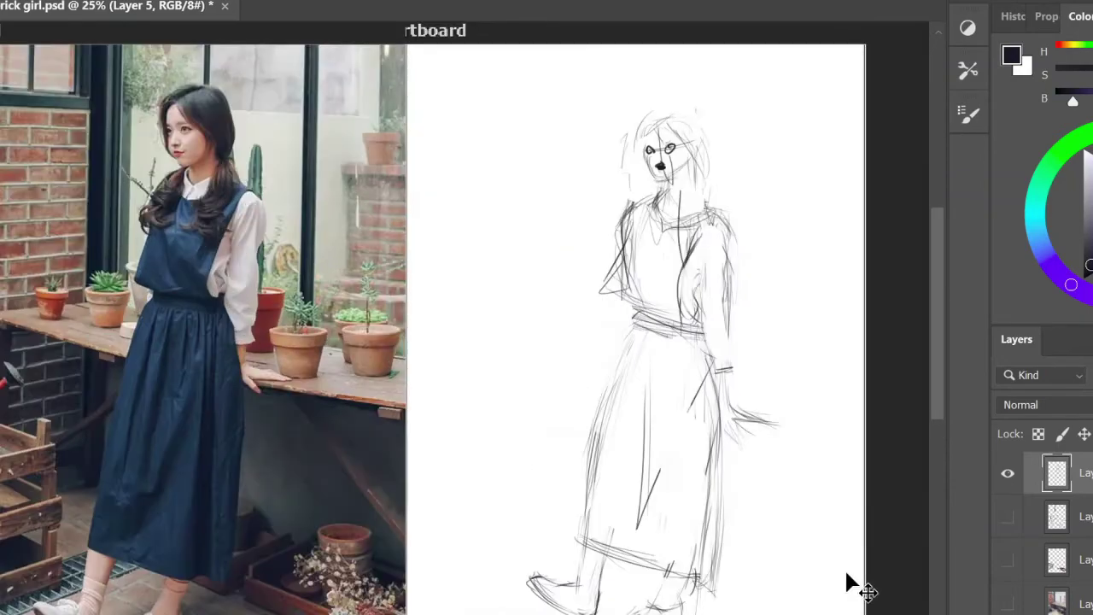
- Show the background sketch layer behind the figure
key(ctrl+minus)
click(1007, 516)
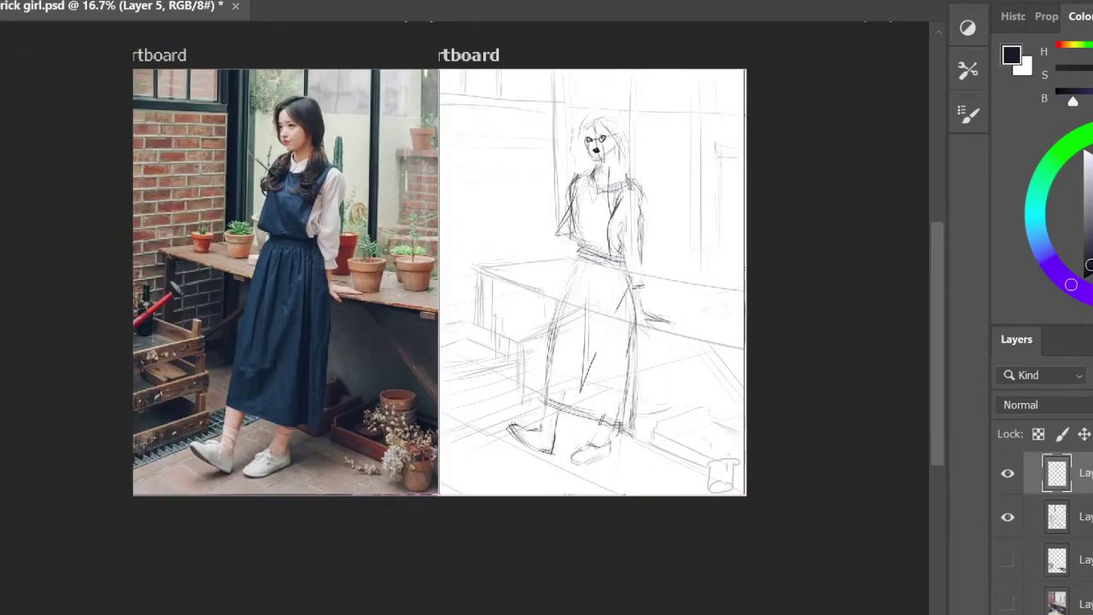
key(ctrl+plus)
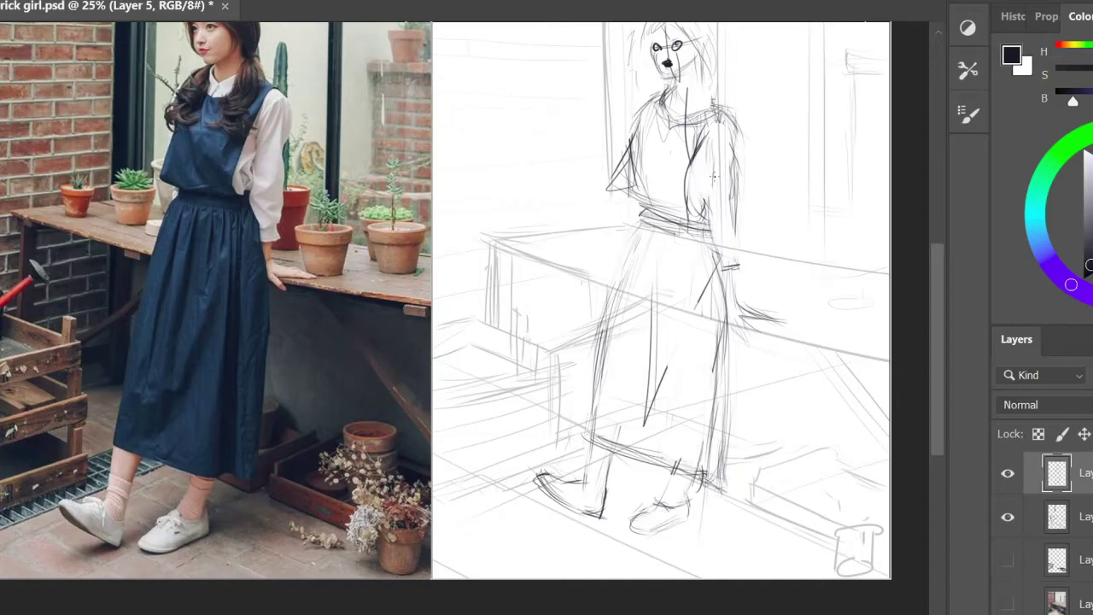
- Replace the dark eyes and nose with a simple eye line and light nose and mouth marks
key(ctrl+plus)
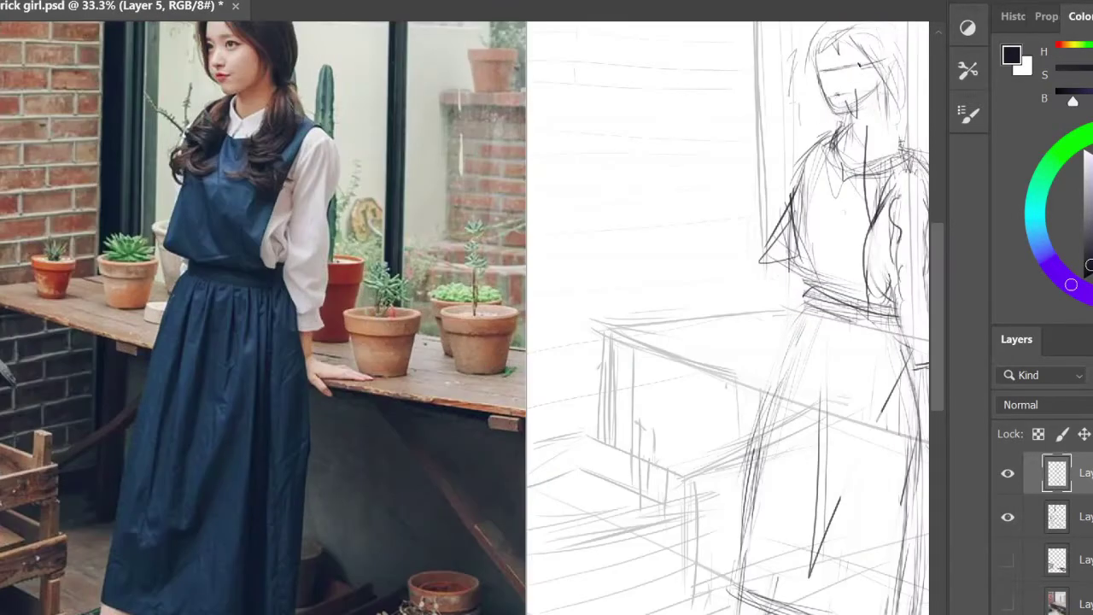
key(ctrl+minus)
key(ctrl+plus)
key(ctrl+t)
key(ctrl+plus)
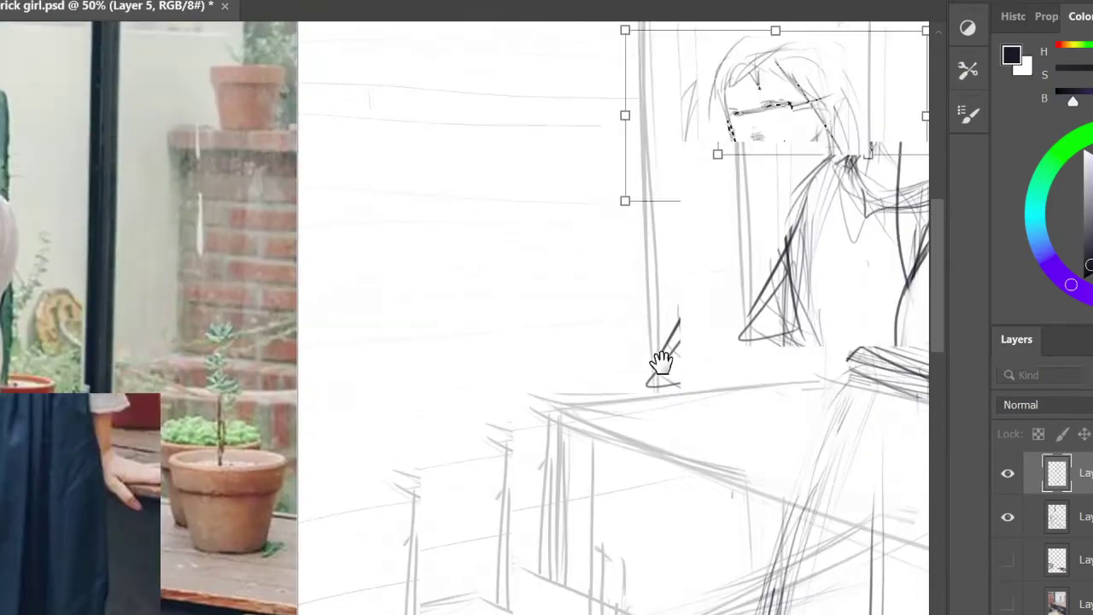
key(ctrl+minus)
key(Escape)
- Sketch the hair over the top of the head and down behind the face to the shoulder
drag(709, 136, 727, 245)
drag(712, 128, 643, 135)
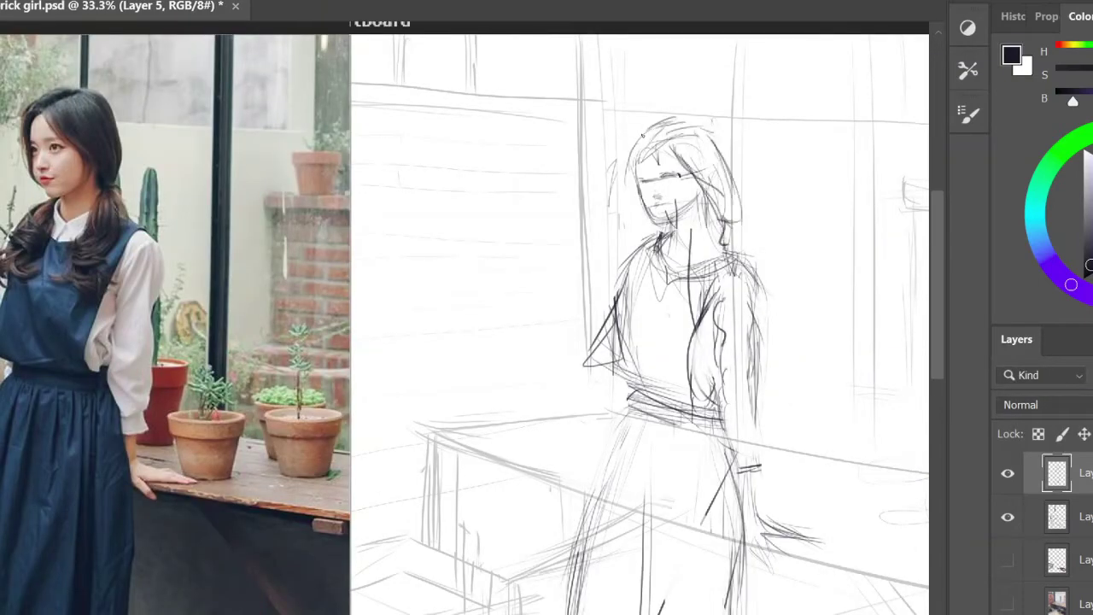
key(ctrl+minus)
- Rotate the selected facial features by about 4°, apply the transform and deselect them
key(ctrl+t)
drag(724, 224, 727, 245)
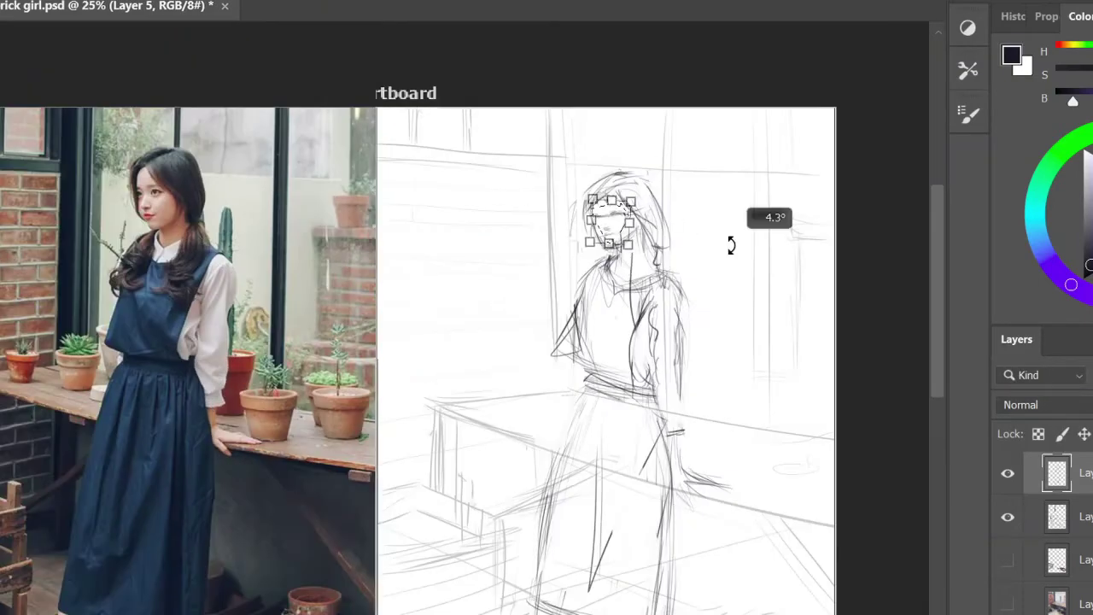
key(Return)
key(ctrl+minus)
key(ctrl+plus)
scroll(470, 341, left, 2)
key(ctrl+d)
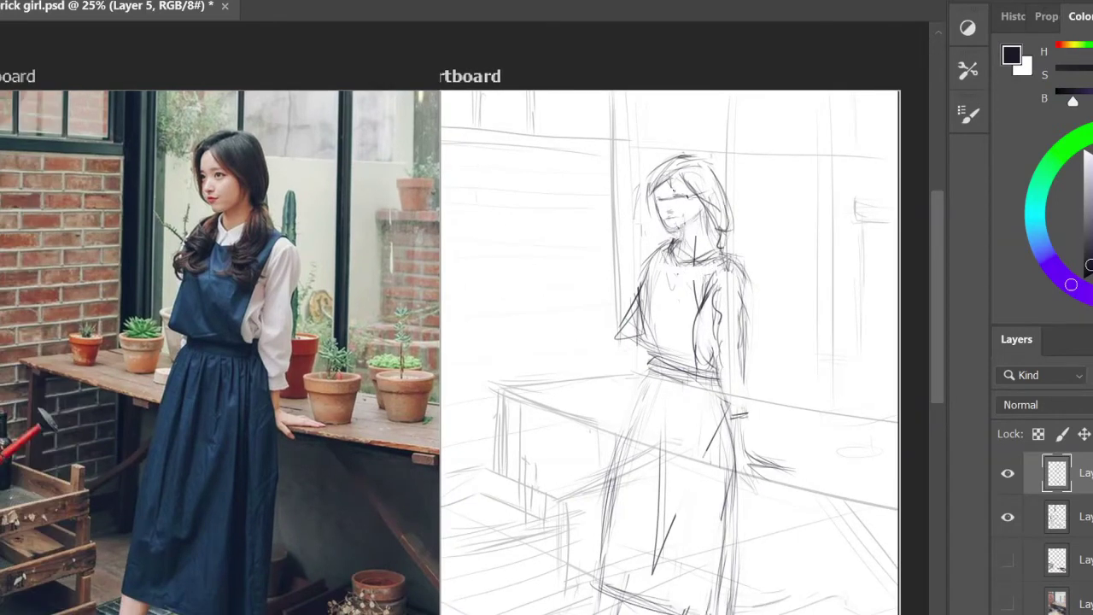
- Sketch a curled hair lock over the left shoulder and rework the bent arm and the bodice's lower left edge
key(ctrl+plus)
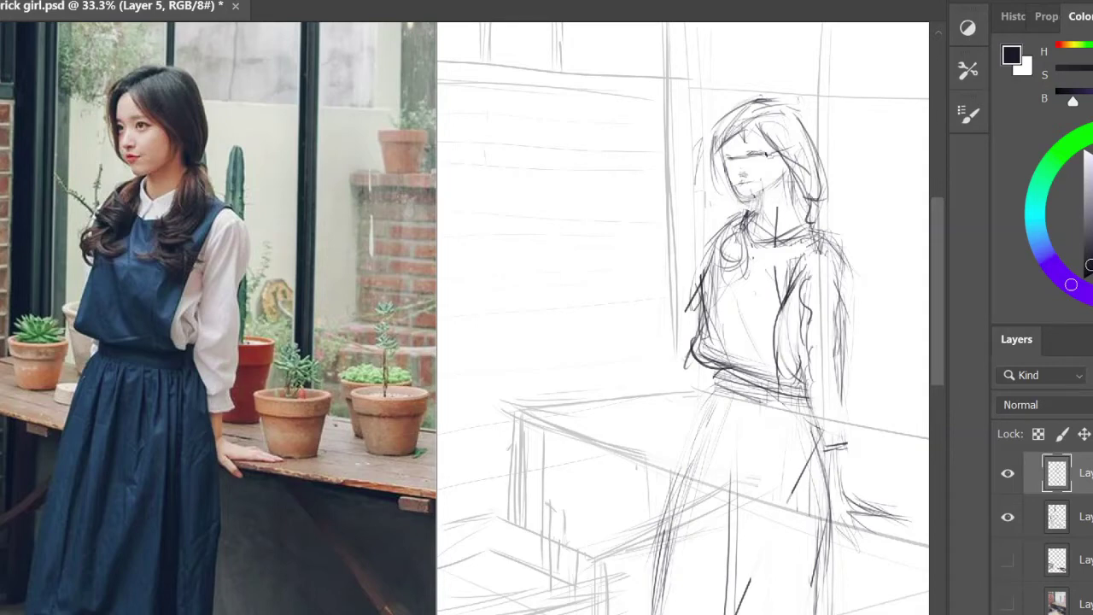
key(ctrl+z)
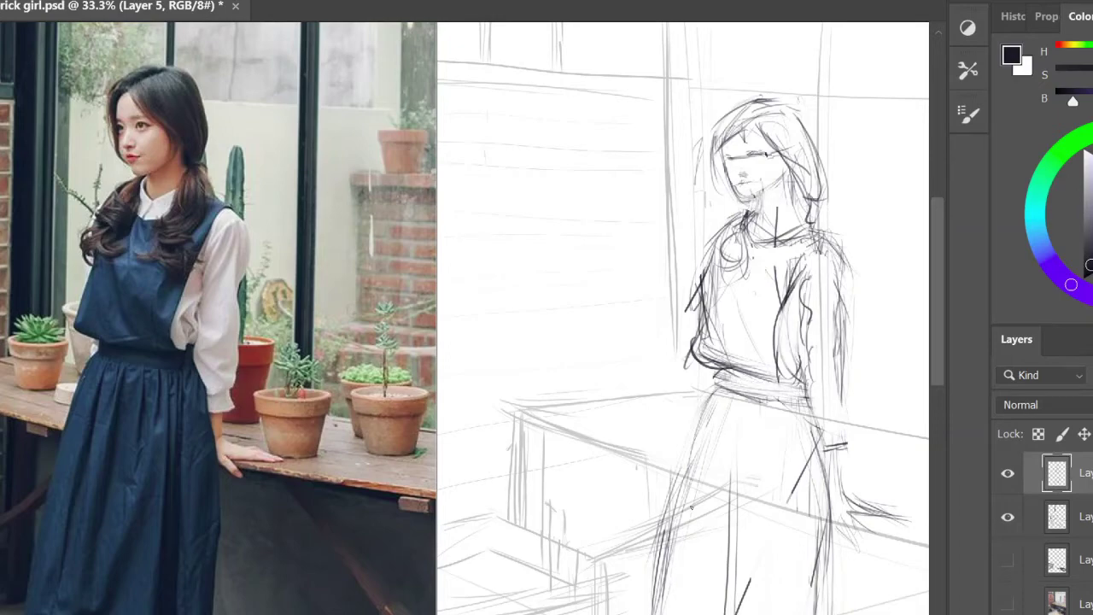
key(ctrl+minus)
key(ctrl+minus)
- Partly erase the heavy strokes along the skirt's left contour to lighten it
key(ctrl+plus)
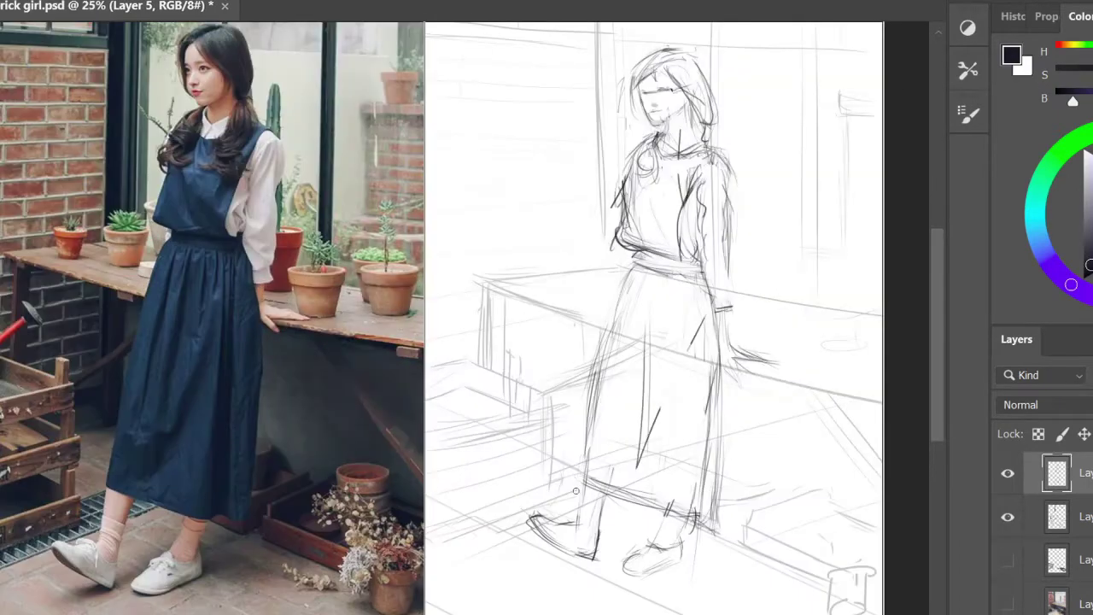
key(ctrl+minus)
key(ctrl+plus)
drag(698, 170, 687, 213)
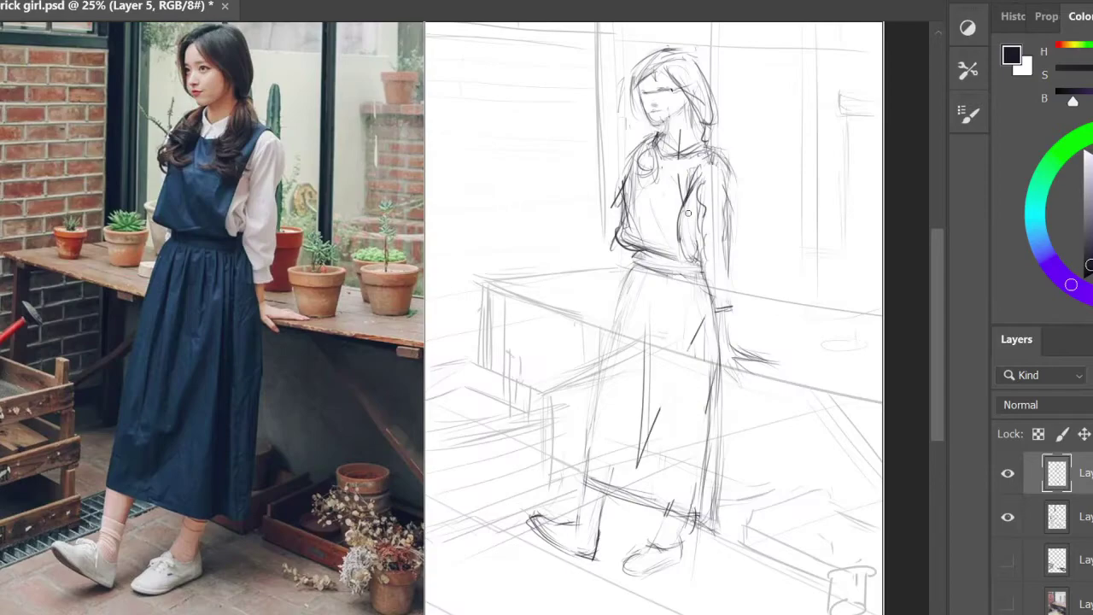
key(ctrl+plus)
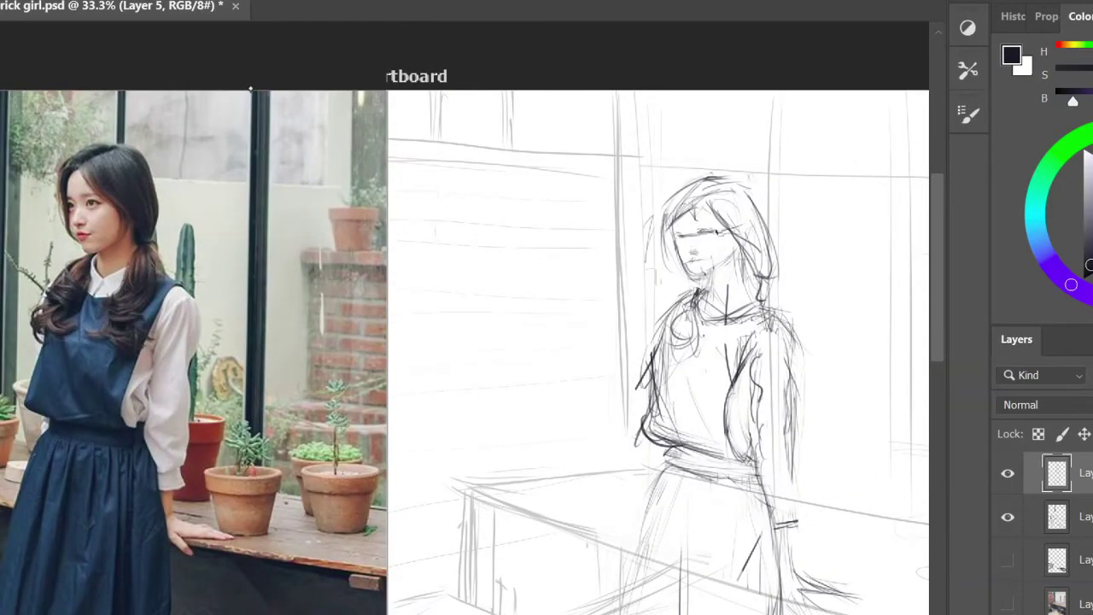
- Open the figure sketch in Liquify and adjust the face with the brush size set to 235
key(ctrl+shift+x)
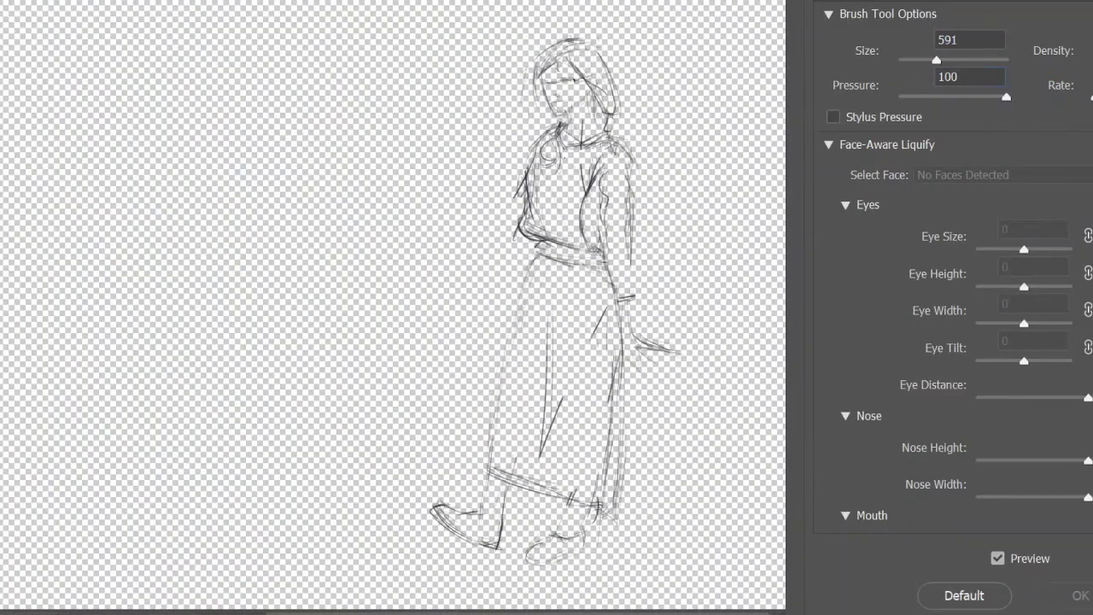
scroll(597, 287, up, 4)
key([)
key([)
key([)
key([)
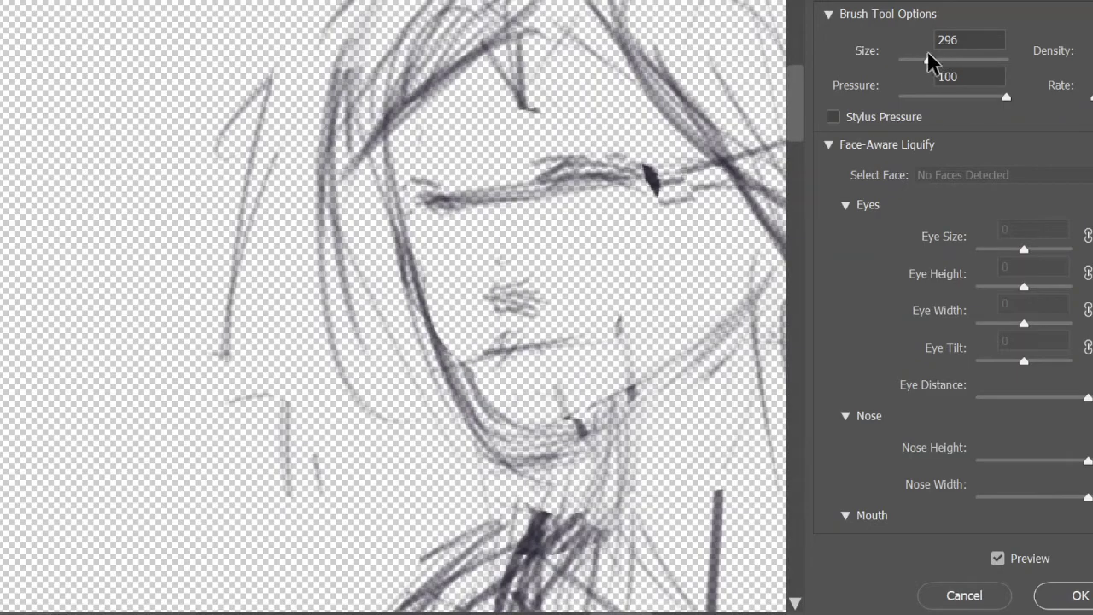
drag(930, 62, 926, 60)
scroll(609, 324, down, 4)
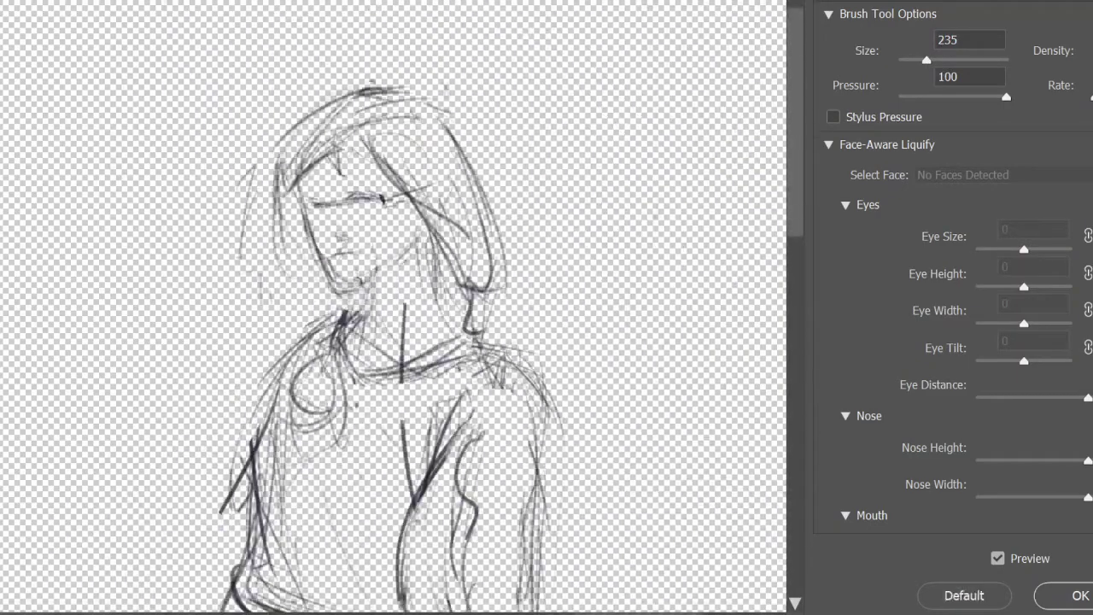
- Refine the face shape with the Liquify brush size at 208 and apply the filter
scroll(301, 246, up, 4)
key([)
scroll(367, 209, down, 4)
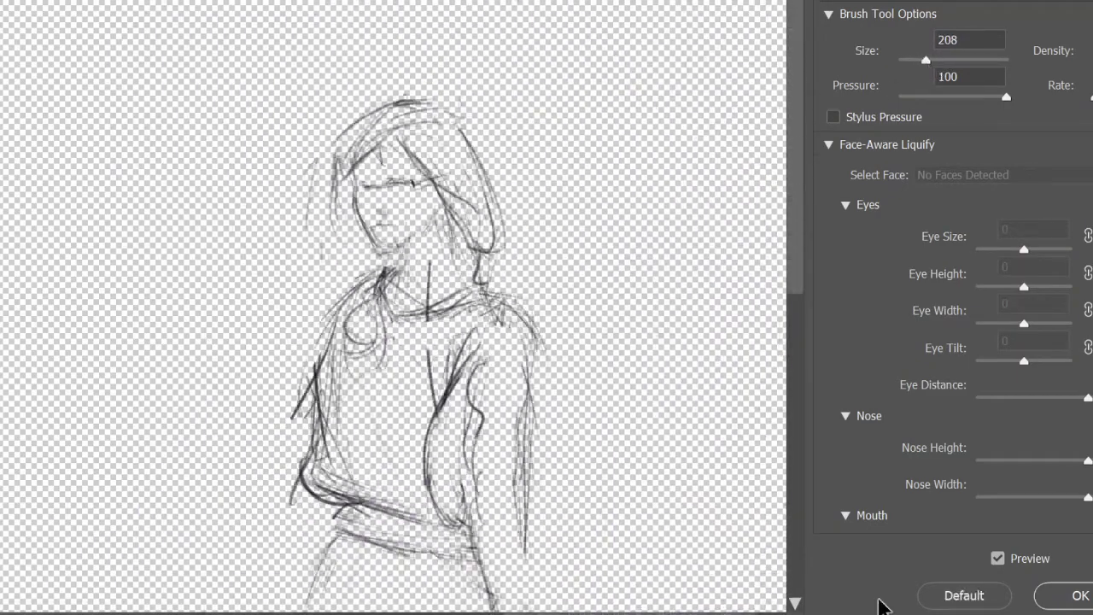
key(Return)
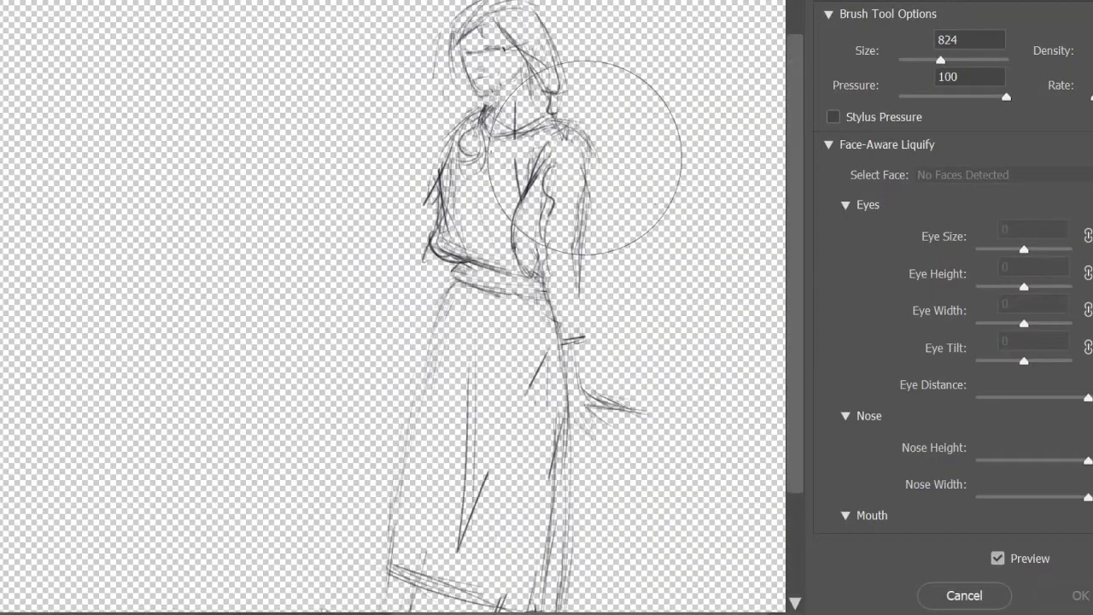
- Adjust the figure's proportions in Liquify with the brush size set to 701 and apply the filter
drag(936, 60, 938, 60)
scroll(408, 485, down, 2)
scroll(408, 484, up, 2)
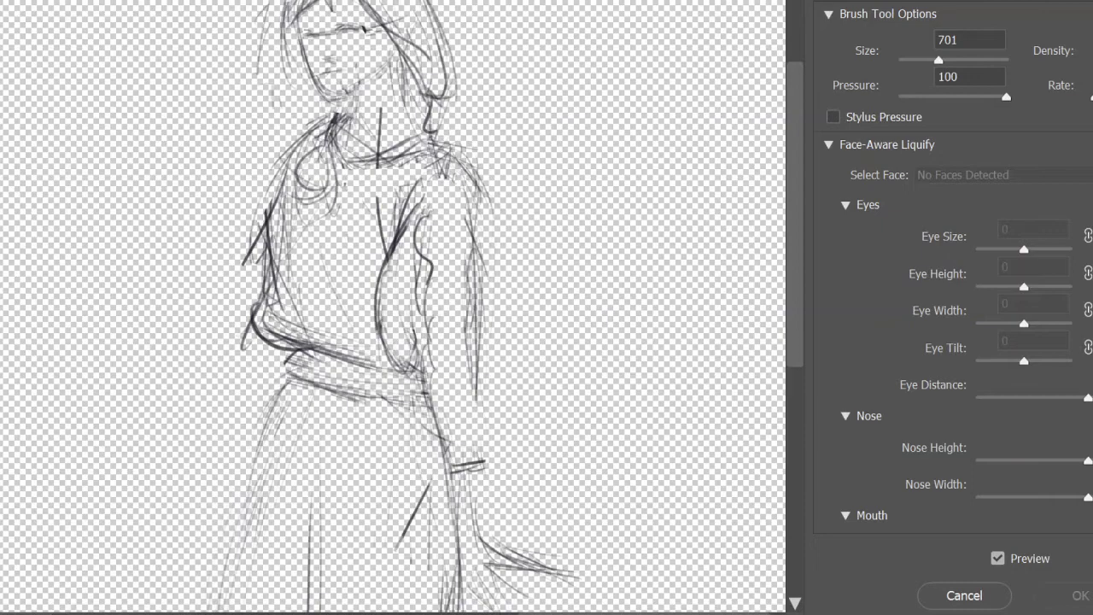
scroll(408, 485, down, 3)
scroll(408, 485, up, 3)
scroll(408, 484, down, 3)
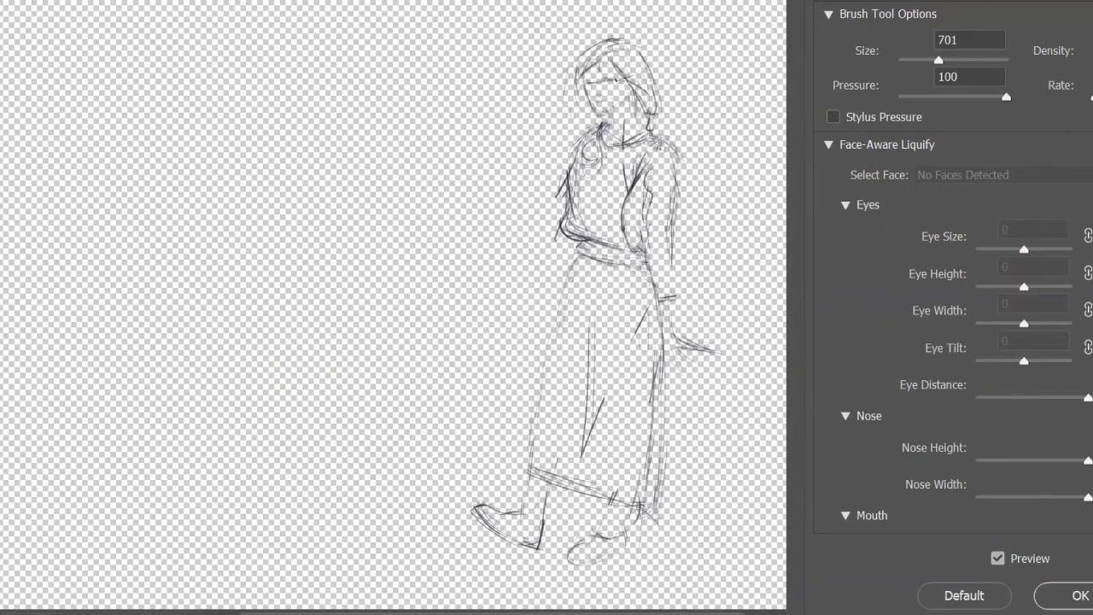
scroll(732, 427, up, 4)
scroll(731, 427, down, 6)
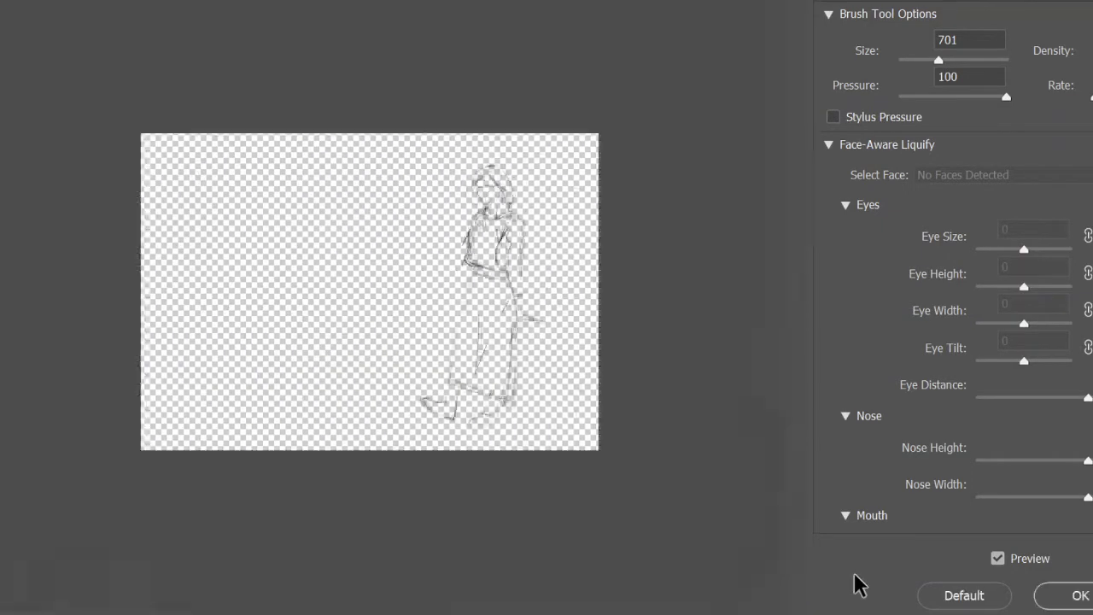
scroll(408, 485, up, 2)
key(Return)
- Erase the vertical guide lines on the neck and bodice, and redraw the neckline and the bodice's armhole edge
key(ctrl+plus)
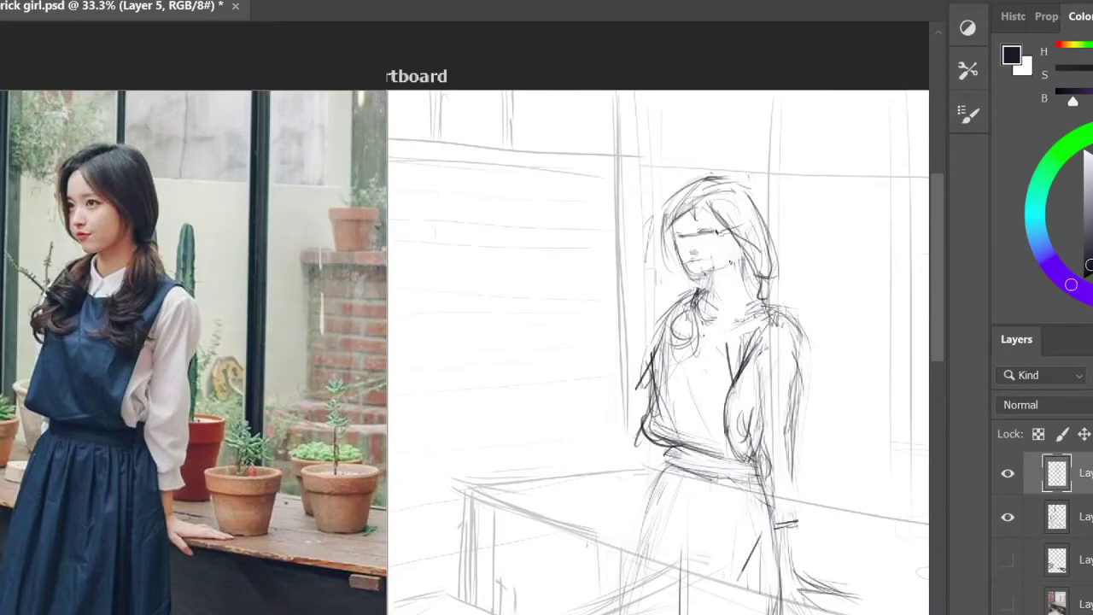
drag(764, 218, 756, 286)
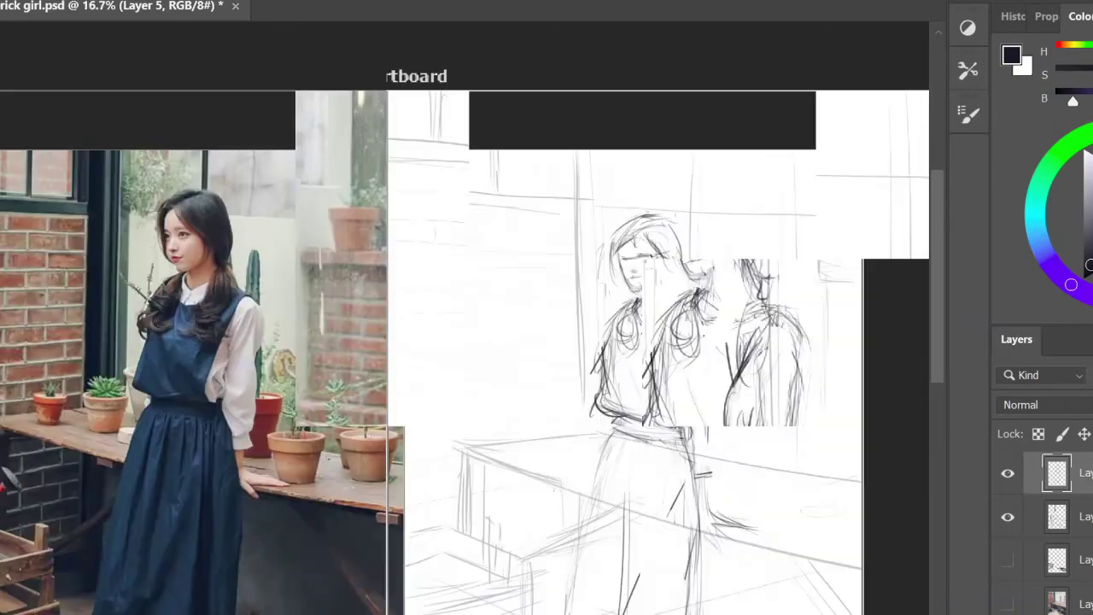
mouse_move(802, 333)
mouse_down()
mouse_move(790, 397)
mouse_move(741, 440)
mouse_up()
key(ctrl+minus)
key(ctrl+plus)
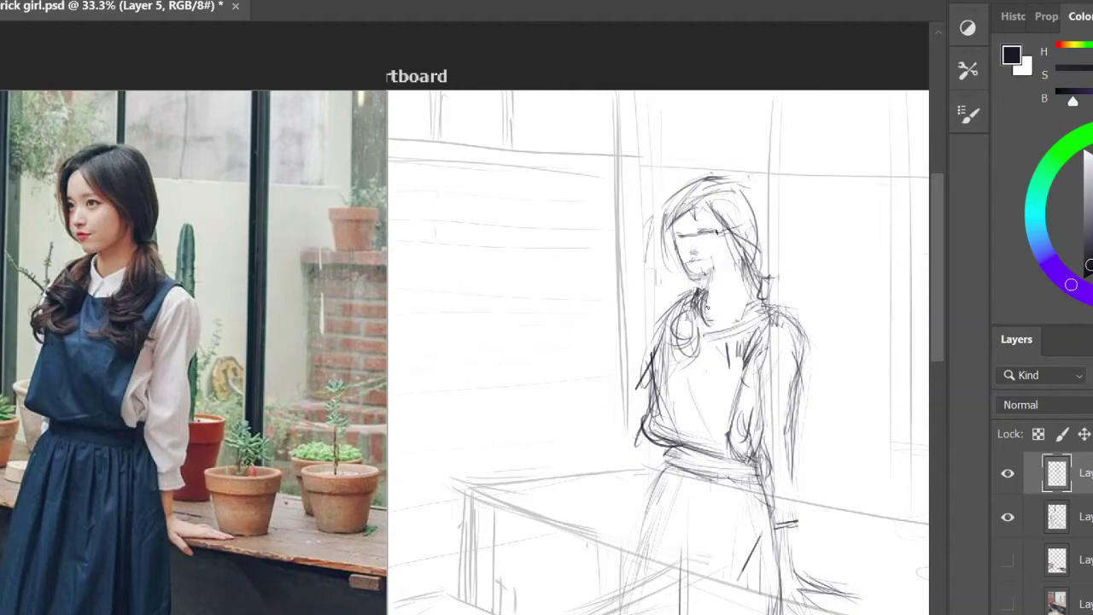
- Erase the stray lines around the chin and neck and clear the facial features
drag(714, 291, 735, 215)
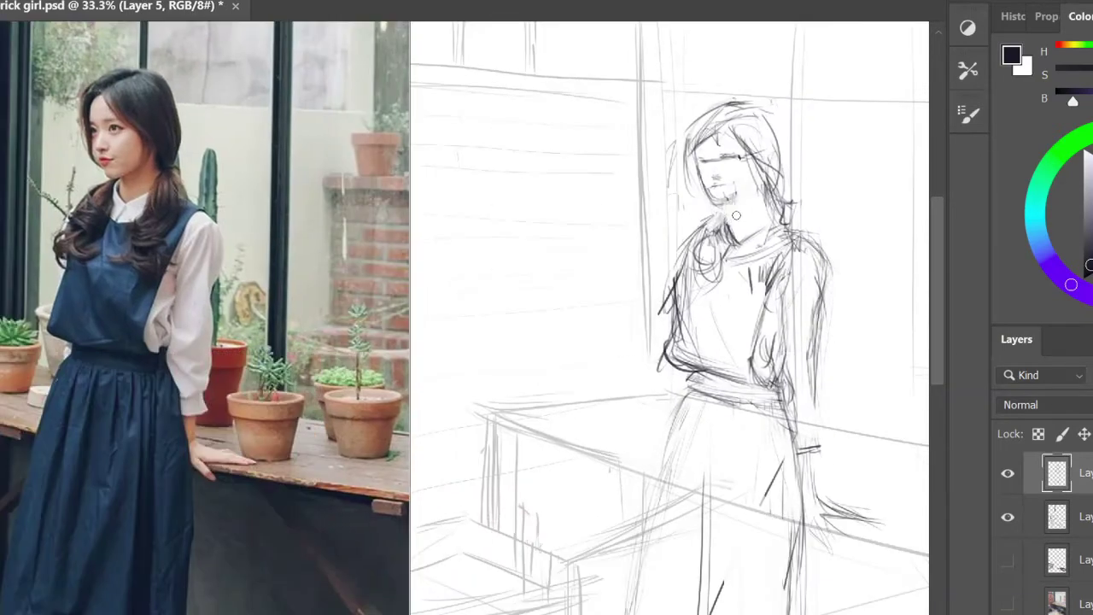
drag(704, 158, 725, 198)
key(ctrl+minus)
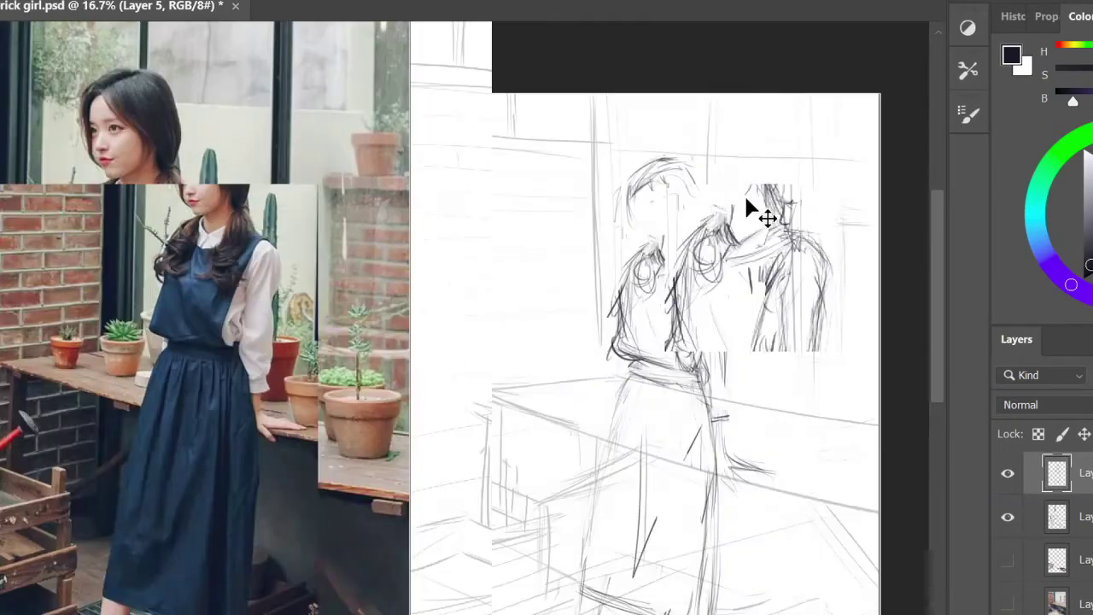
- Sketch hair strands beside the girl's face and clean up the lines around her head
key(ctrl+plus)
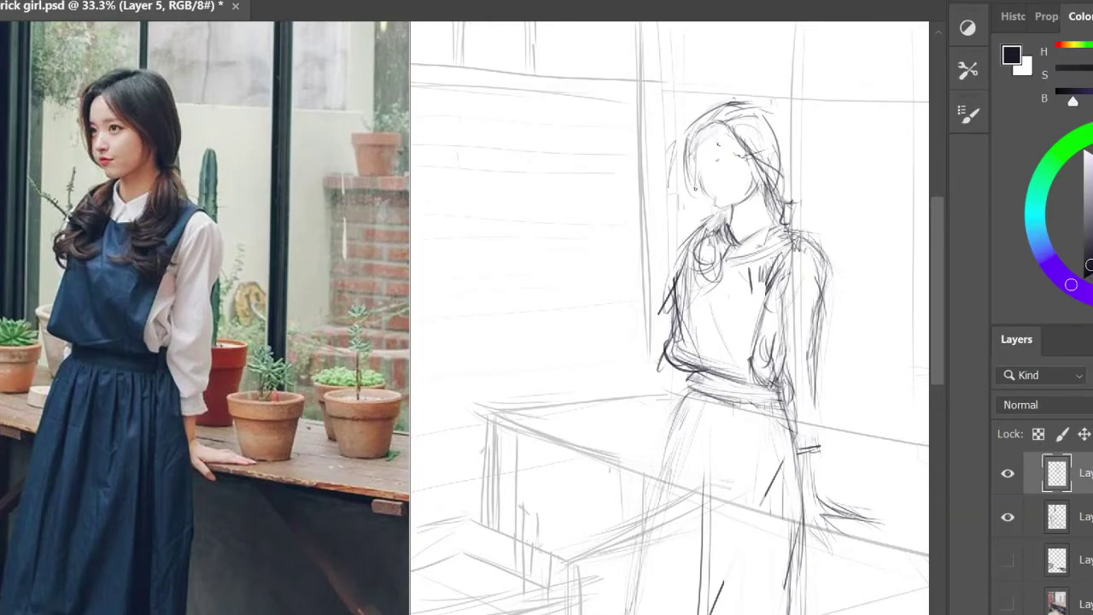
mouse_move(688, 128)
mouse_down()
mouse_move(674, 171)
mouse_move(727, 189)
mouse_up()
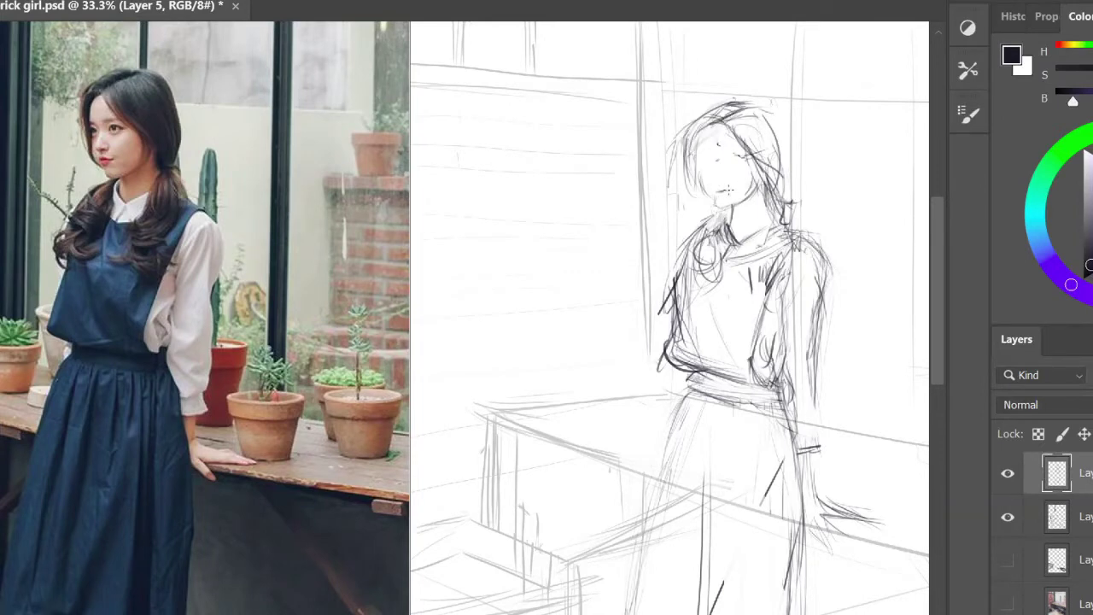
key(ctrl+minus)
key(ctrl+minus)
key(ctrl+minus)
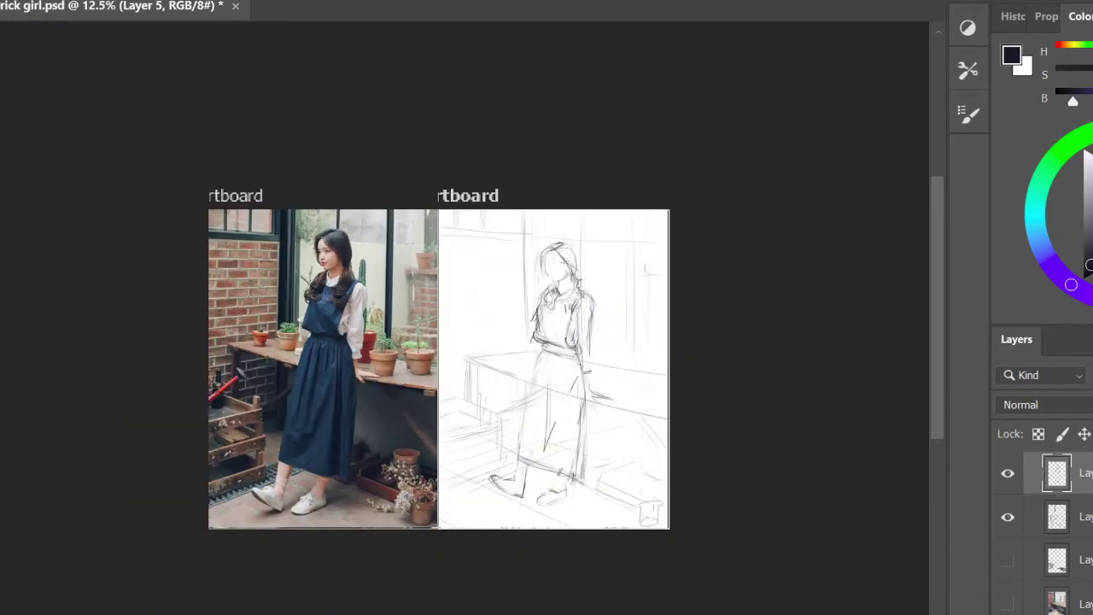
- Check the sketched figure's proportions against the reference photo, both close up and as a whole
key(ctrl+plus)
key(ctrl+plus)
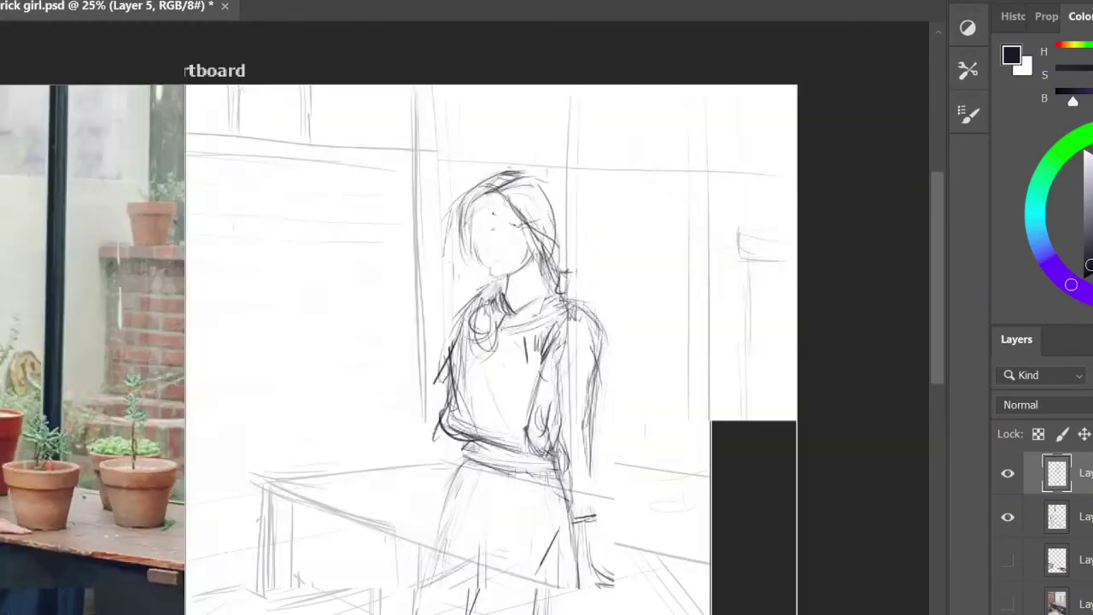
key(ctrl+plus)
key(ctrl+plus)
key(ctrl+plus)
key(ctrl+plus)
key(ctrl+minus)
key(ctrl+minus)
key(ctrl+minus)
key(ctrl+minus)
key(ctrl+minus)
key(ctrl+minus)
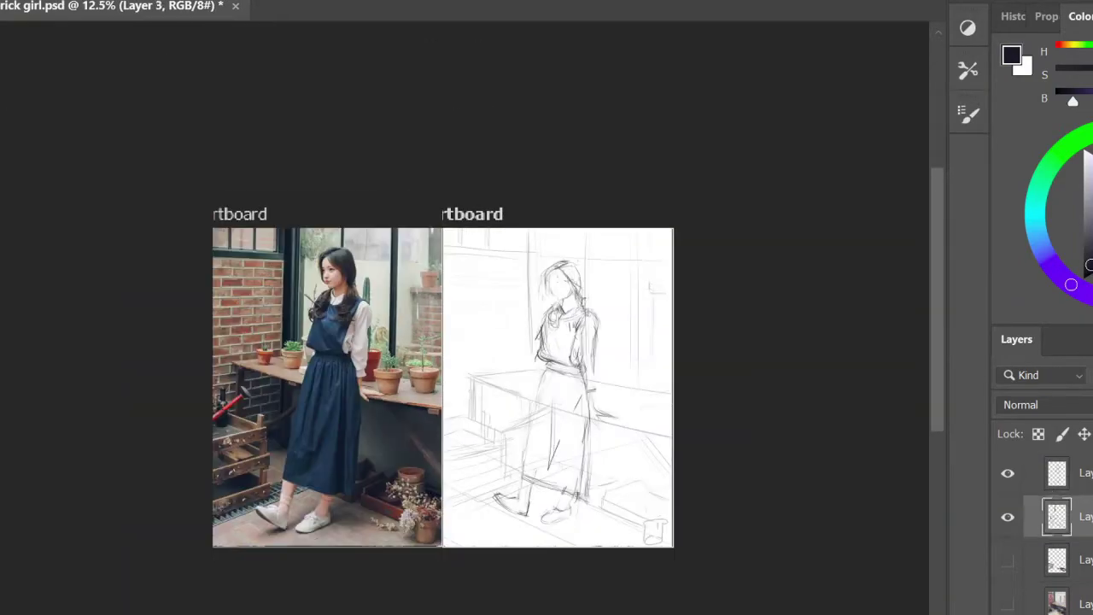
- Block in the skirt with dark strokes on a layer beneath the sketches, and undo the navy test patch beside it
key(ctrl+plus)
drag(608, 419, 590, 513)
drag(626, 448, 568, 508)
drag(675, 367, 708, 385)
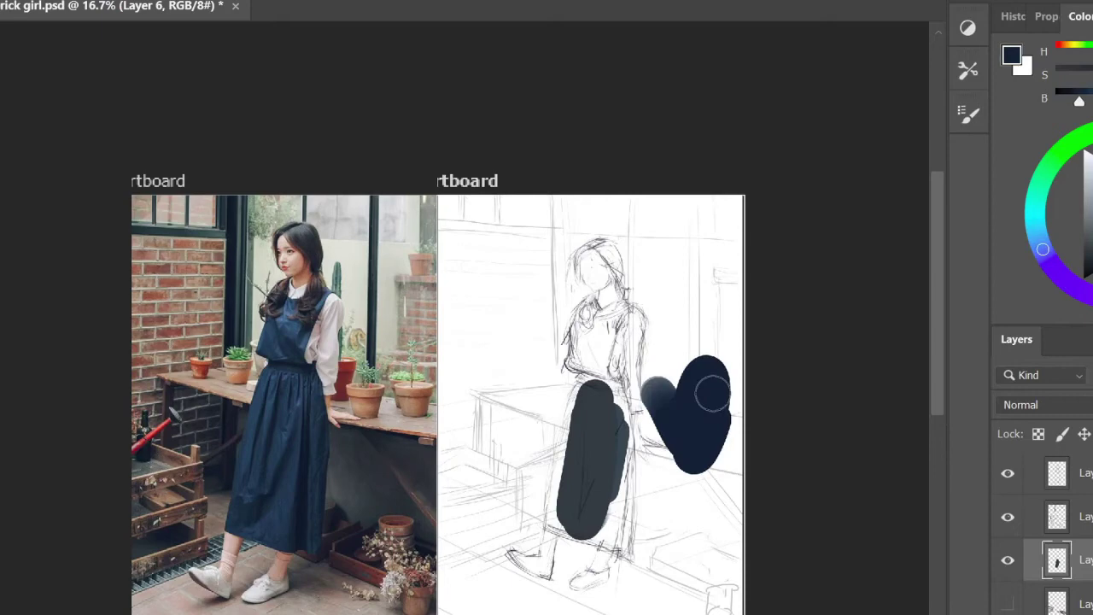
key(ctrl+z)
- Lay a blue-grey base on the bodice and build up the skirt with navy strokes out to its side edges
mouse_move(614, 316)
mouse_down()
mouse_move(628, 376)
mouse_move(600, 493)
mouse_up()
alt+click(600, 494)
drag(587, 380, 559, 504)
drag(597, 408, 606, 539)
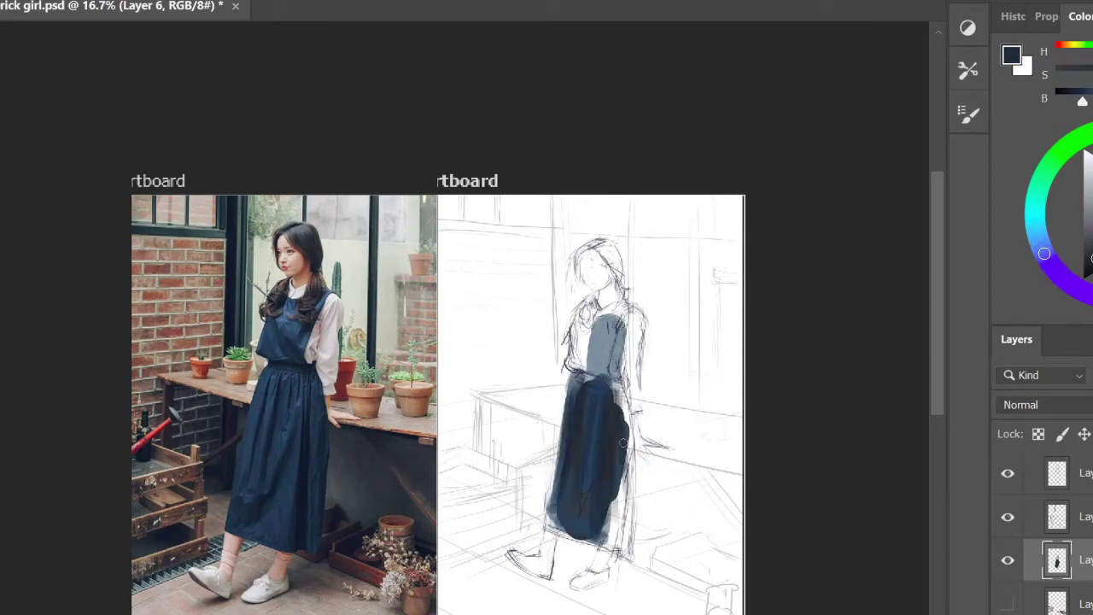
drag(622, 386, 619, 538)
drag(546, 366, 555, 503)
- Fill the bodice and shoulder strap with blue, and paint the blouse sleeve in translucent warm grey
alt+click(572, 401)
mouse_move(560, 401)
mouse_down()
mouse_move(553, 506)
mouse_move(584, 340)
mouse_move(607, 322)
mouse_up()
key(ctrl+plus)
key(ctrl+plus)
drag(751, 295, 832, 376)
drag(803, 299, 845, 409)
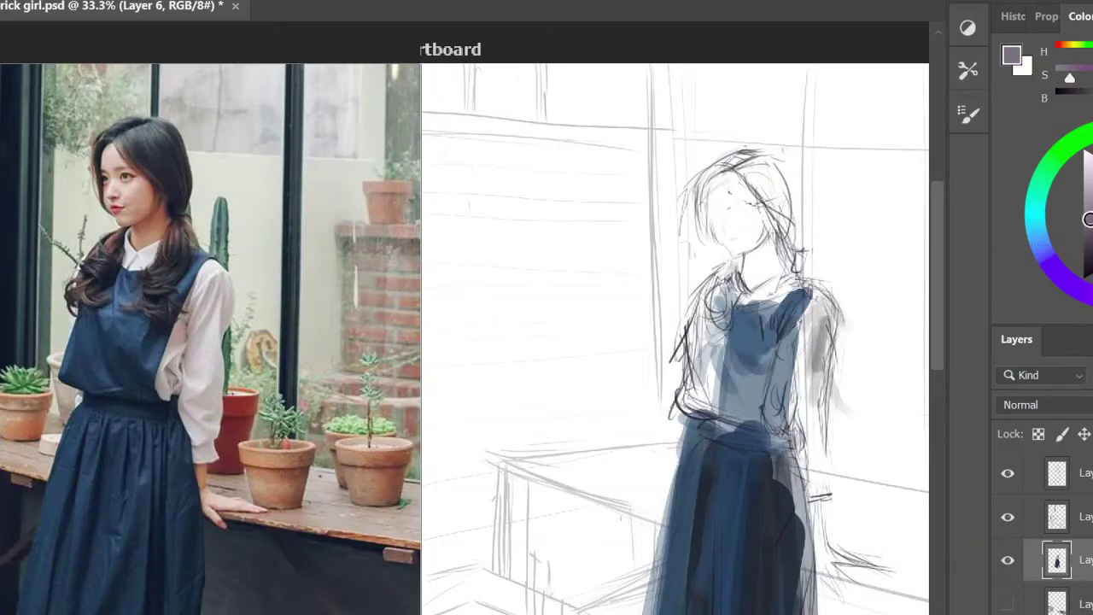
alt+click(811, 384)
mouse_move(810, 346)
mouse_down()
mouse_move(815, 445)
mouse_move(798, 333)
mouse_move(794, 436)
mouse_up()
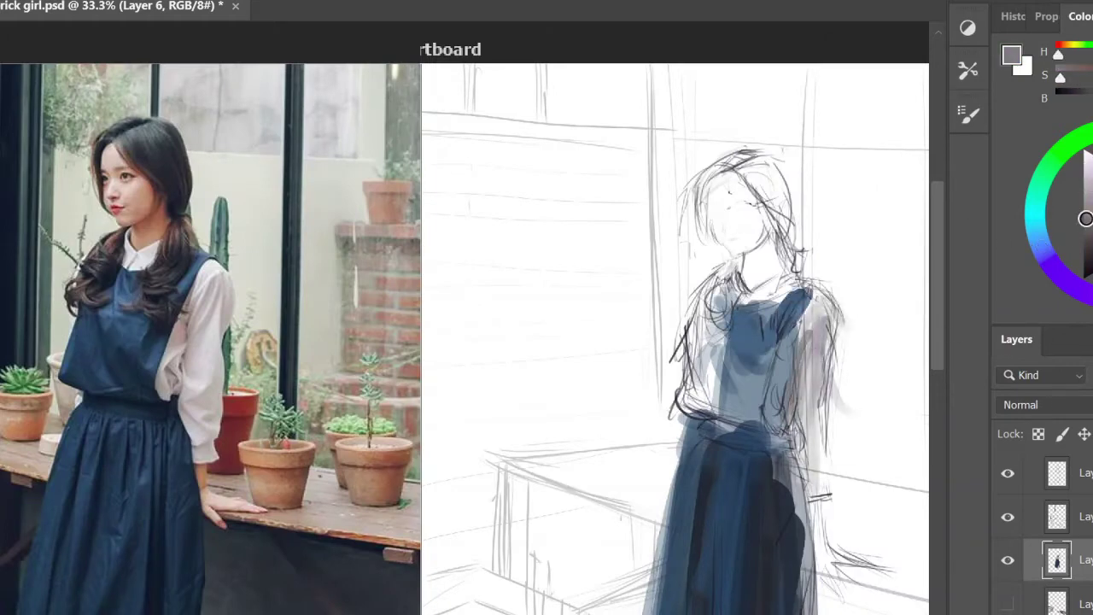
- Paint a dark navy waistband and deepen the bodice's shading along the armhole with sampled blues
alt+click(781, 443)
mouse_move(786, 333)
mouse_down()
mouse_move(773, 431)
mouse_move(777, 376)
mouse_move(756, 431)
mouse_up()
alt+click(781, 359)
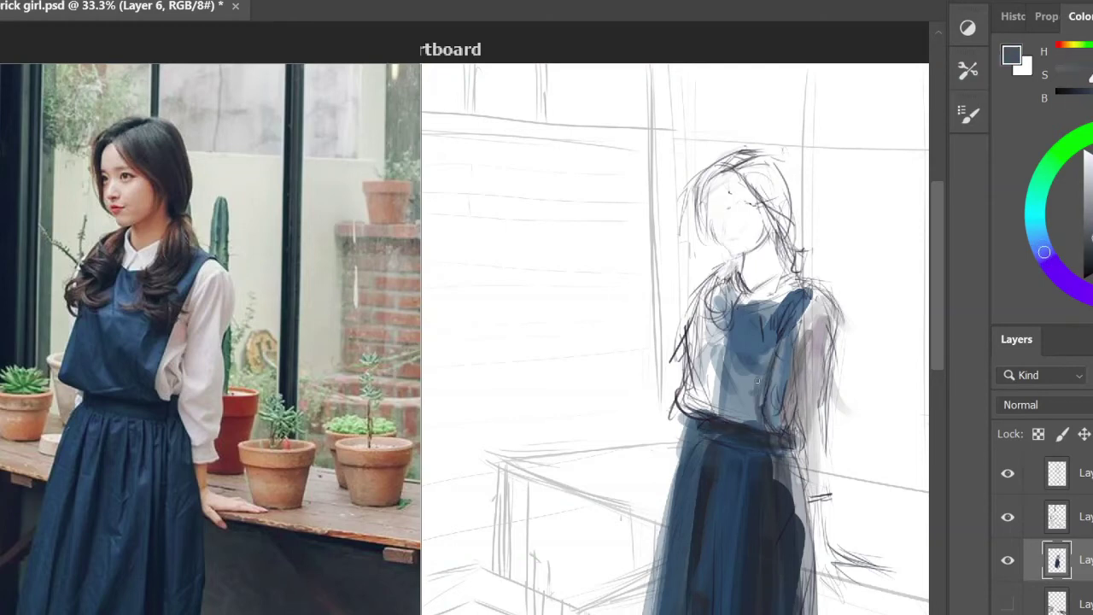
drag(758, 367, 757, 426)
- Show the painted background layers behind the figure, keeping the figure sketch visible and the scene sketch hidden
key(ctrl+minus)
key(ctrl+minus)
key(ctrl+minus)
scroll(1049, 529, down, 1)
click(1007, 577)
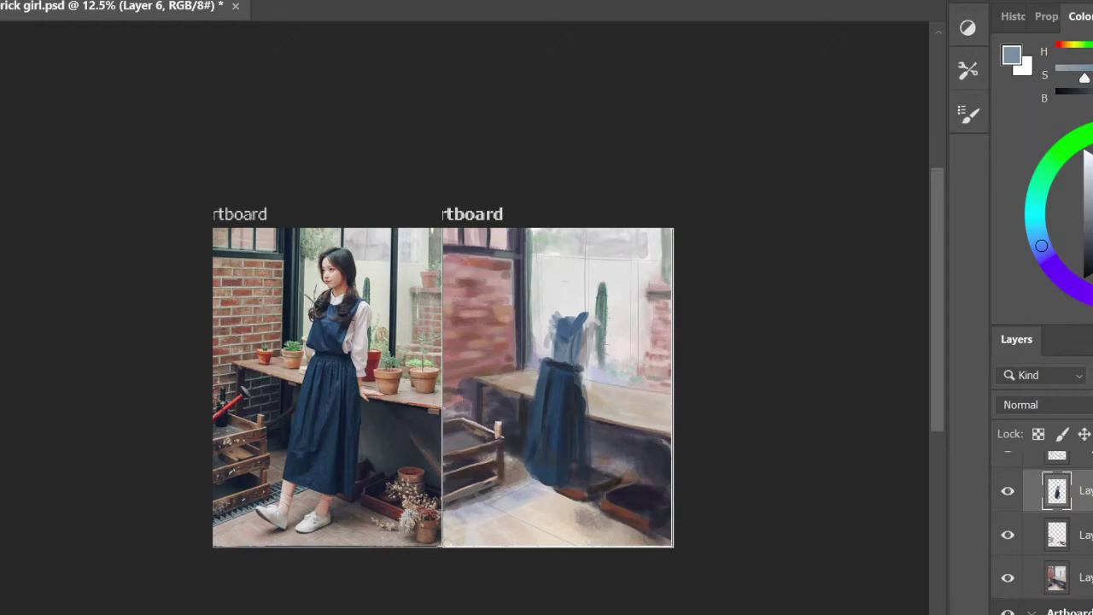
key(ctrl+plus)
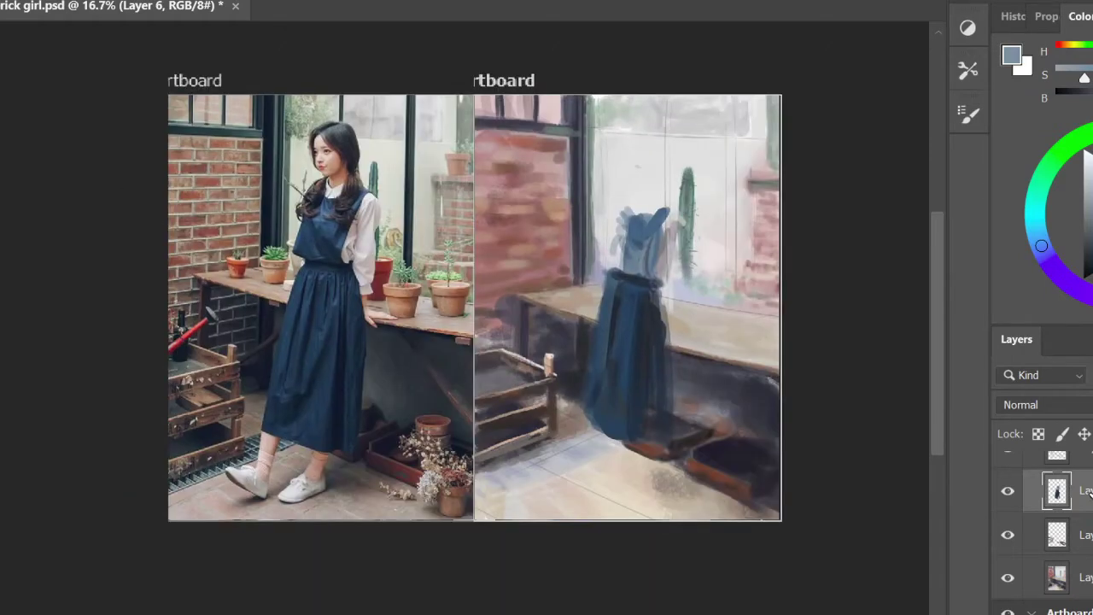
key(ctrl+plus)
scroll(1050, 529, up, 1)
click(1008, 502)
- Sample colours from the reference photo's wall and window areas and compare the photo with the painting
alt+click(132, 154)
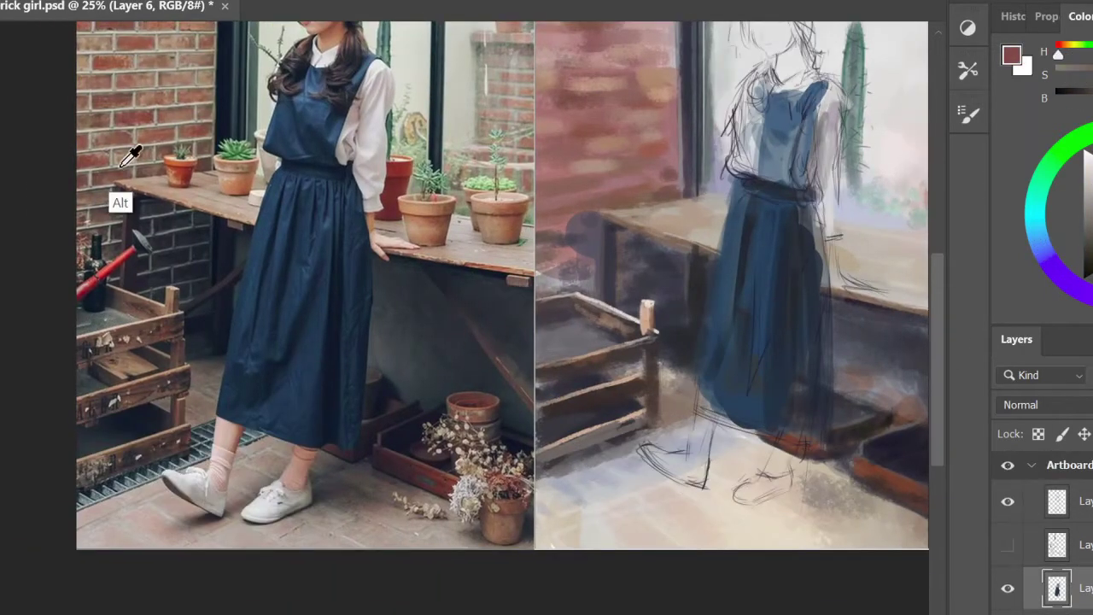
key(ctrl+minus)
key(ctrl+minus)
key(ctrl+plus)
key(ctrl+plus)
key(ctrl+minus)
key(ctrl+minus)
key(ctrl+plus)
key(ctrl+plus)
alt+click(444, 82)
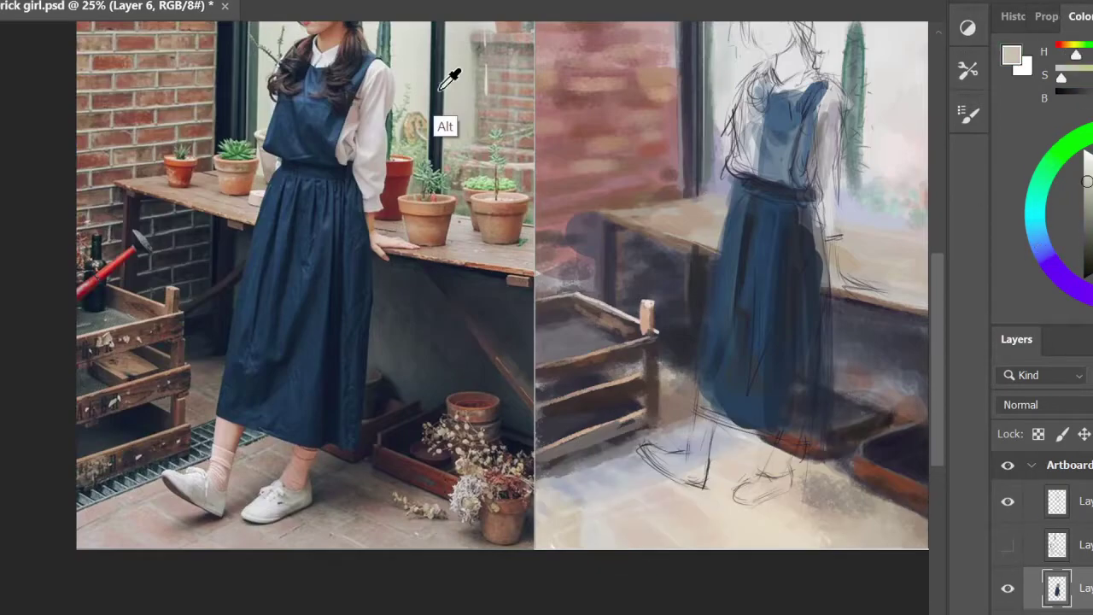
alt+click(477, 319)
key(ctrl+minus)
key(ctrl+minus)
key(ctrl+plus)
key(ctrl+plus)
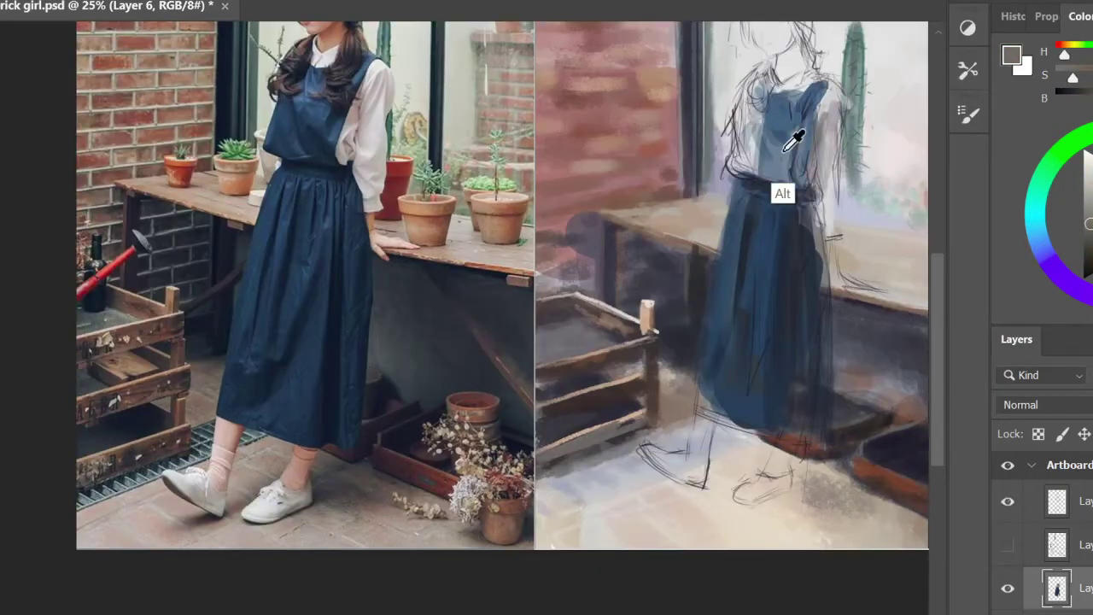
- Blend the skirt's folds with sampled blues, darken the deep fold, and extend the navy to the skirt's outer edge
alt+click(786, 151)
alt+click(787, 256)
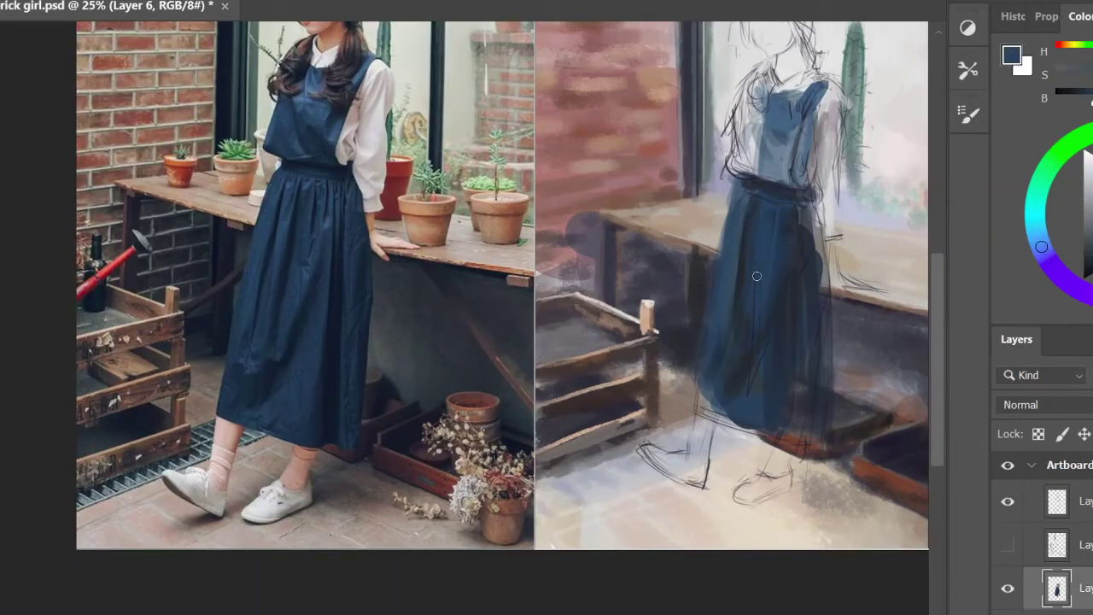
alt+click(786, 293)
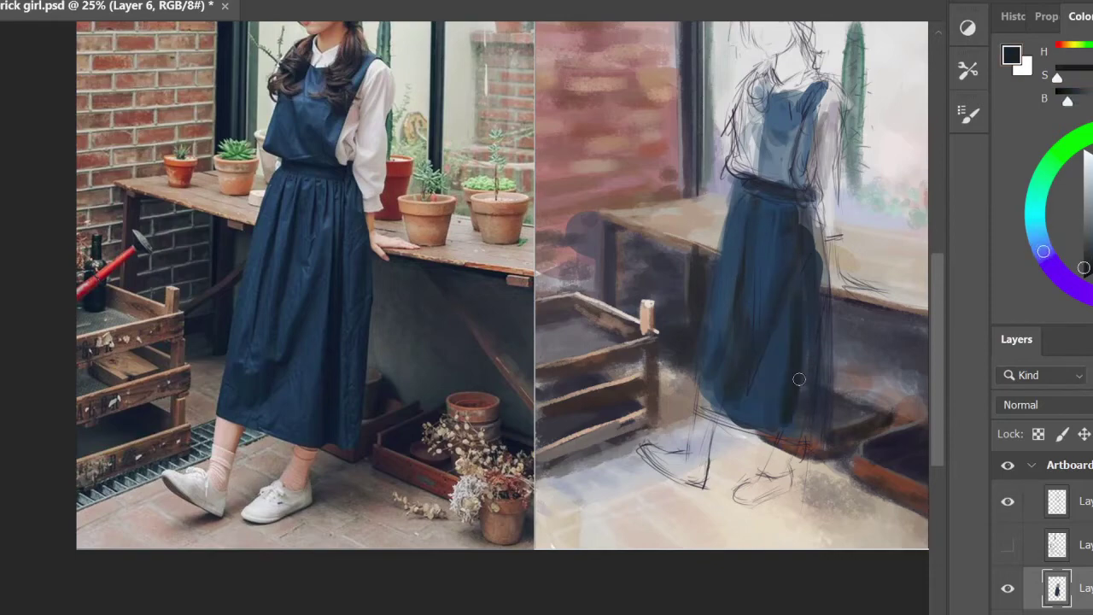
alt+click(797, 298)
drag(796, 282, 802, 408)
drag(815, 279, 826, 376)
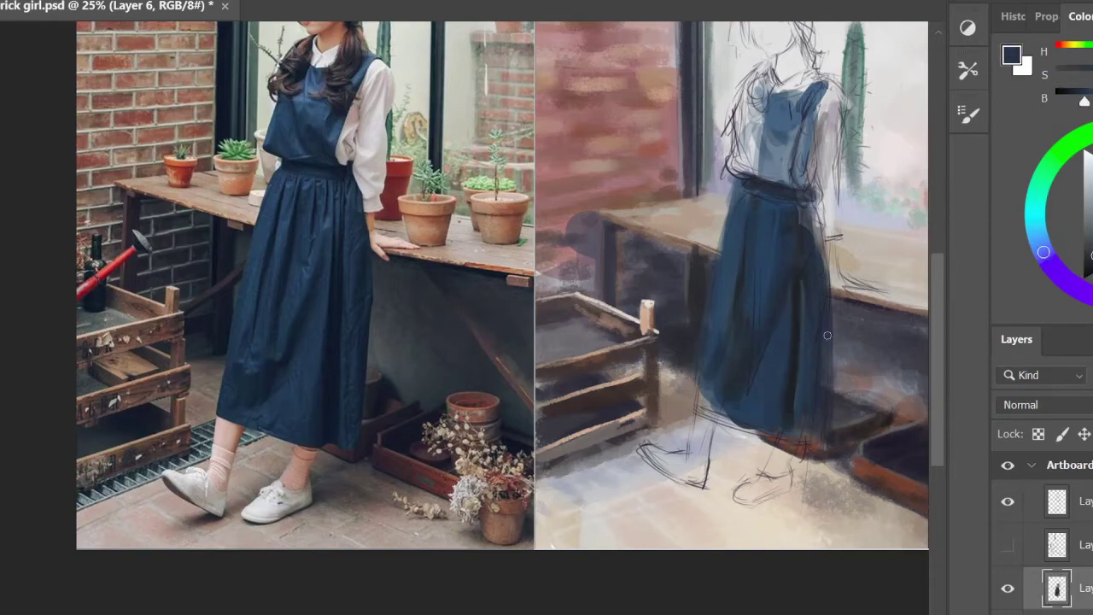
drag(815, 209, 826, 384)
mouse_move(763, 303)
mouse_down()
mouse_move(743, 385)
mouse_move(693, 465)
mouse_up()
- Paint both lower legs below the hem with skin tones sampled from the reference, adding pink at the ankles
alt+click(220, 461)
drag(706, 401, 698, 434)
alt+click(790, 441)
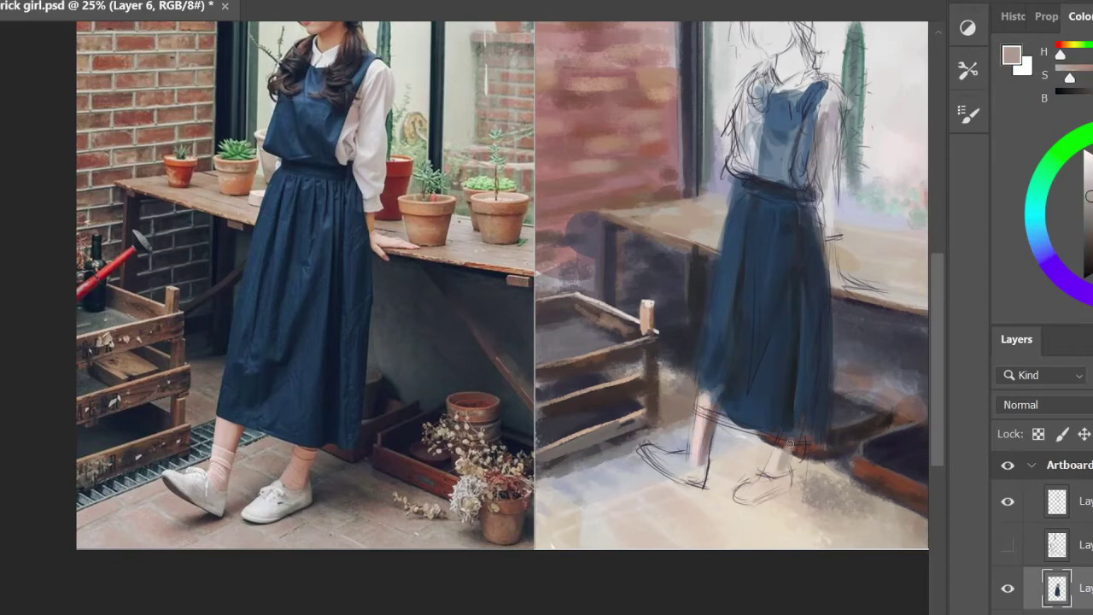
alt+click(779, 465)
drag(781, 444, 773, 478)
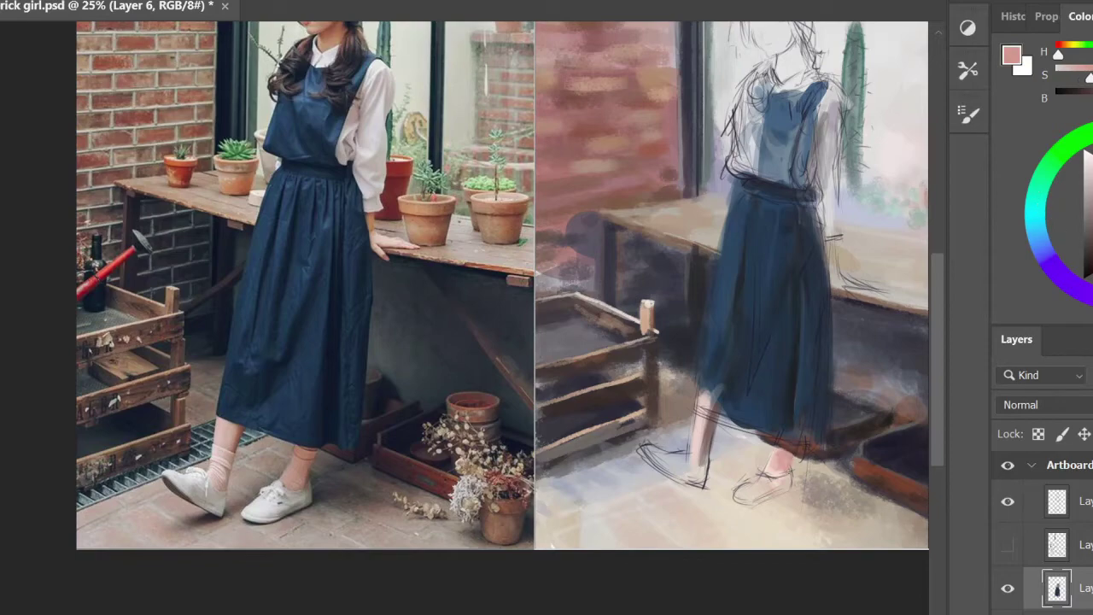
drag(709, 414, 700, 461)
alt+click(700, 435)
drag(709, 400, 700, 431)
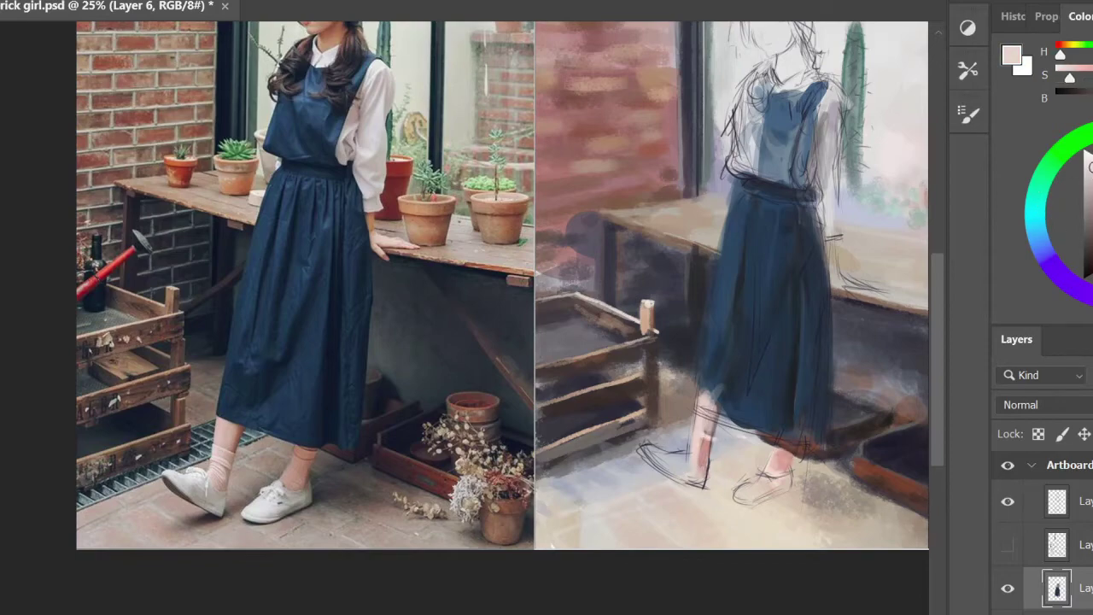
- Check the figure without its sketch lines, and paint the raised shoe in pale grey-white
click(1006, 501)
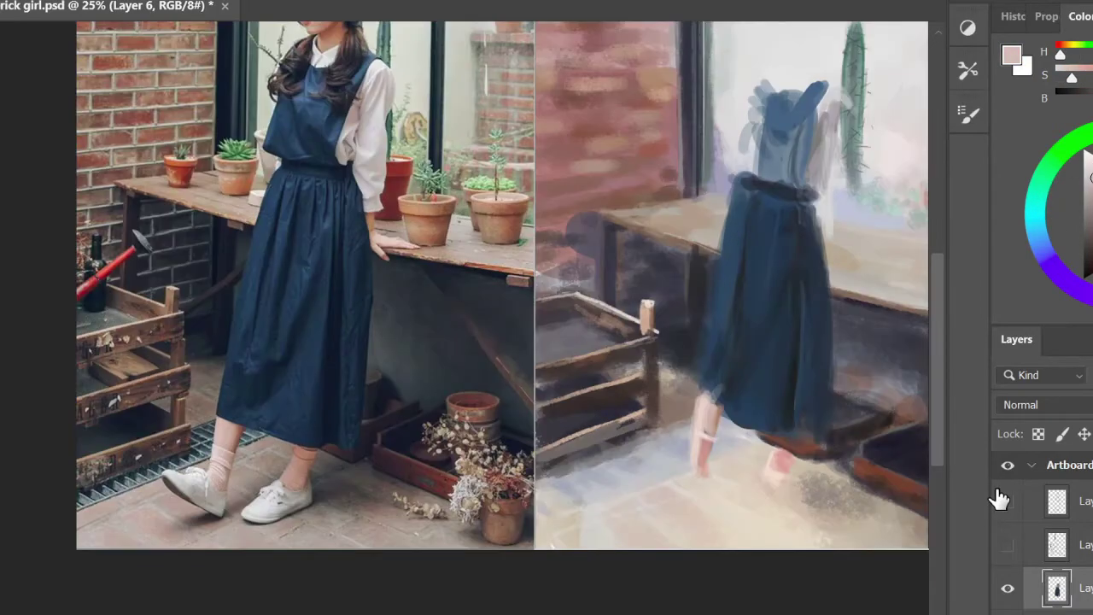
click(1007, 501)
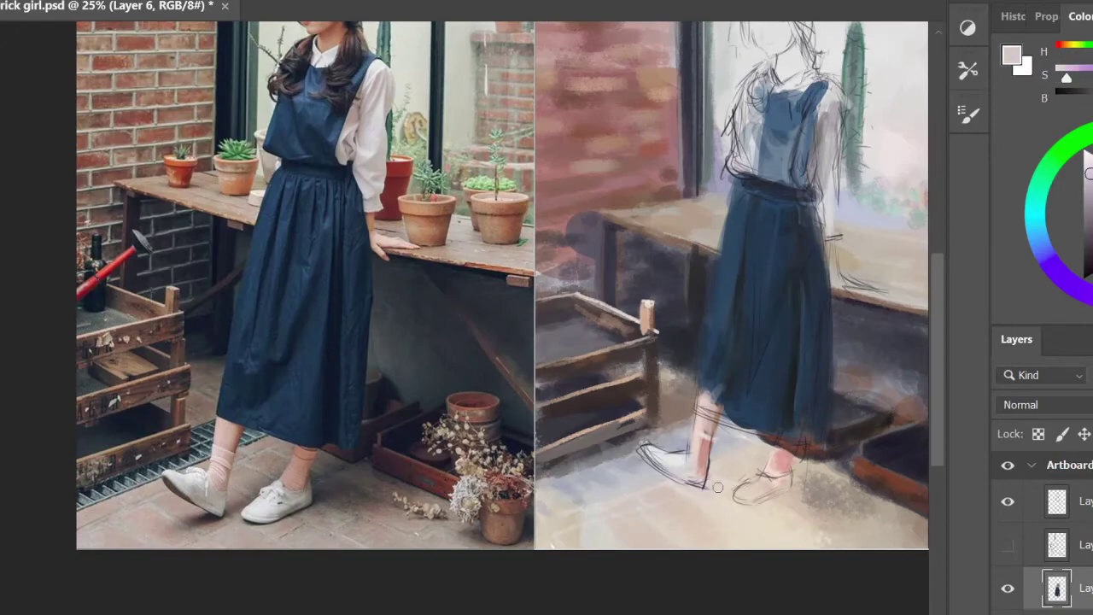
alt+click(654, 461)
drag(654, 461, 509, 246)
- Shade the bodice with dark navy along its sides and blend blue-grey tones across the front
mouse_move(692, 265)
mouse_down()
mouse_move(722, 236)
mouse_move(708, 244)
mouse_move(717, 291)
mouse_move(702, 223)
mouse_move(728, 222)
mouse_move(706, 247)
mouse_move(725, 270)
mouse_up()
alt+click(709, 235)
alt+click(712, 240)
alt+click(739, 216)
mouse_move(740, 215)
mouse_down()
mouse_move(751, 256)
mouse_move(734, 258)
mouse_move(733, 285)
mouse_up()
alt+click(742, 309)
alt+click(739, 271)
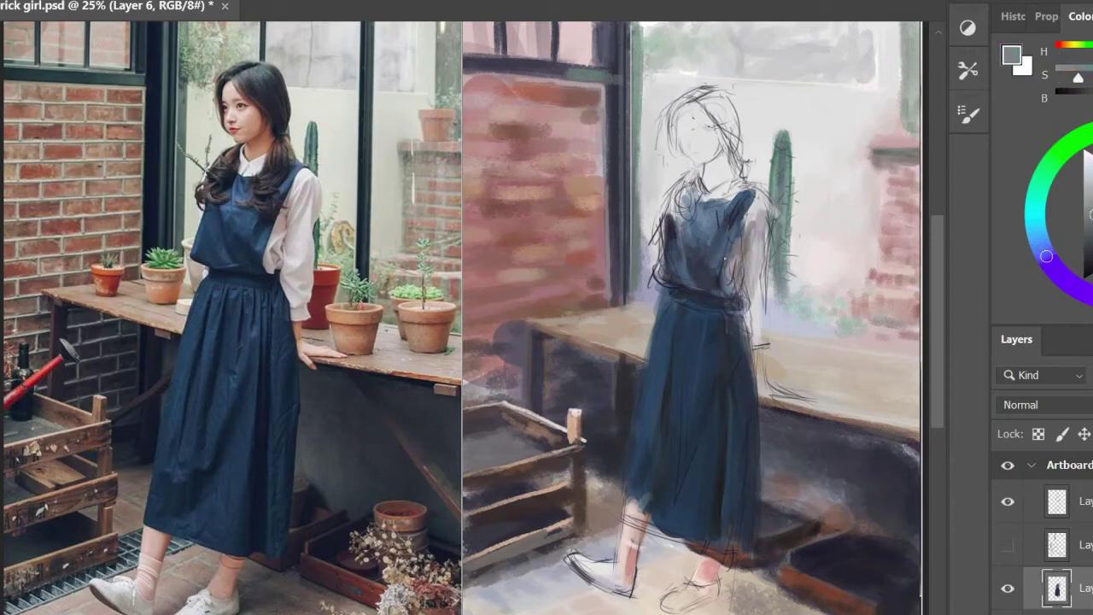
alt+click(725, 258)
- Compare the painted figure with and without the sketch lines against the reference at several view scales
click(1008, 500)
key(ctrl+minus)
key(ctrl+plus)
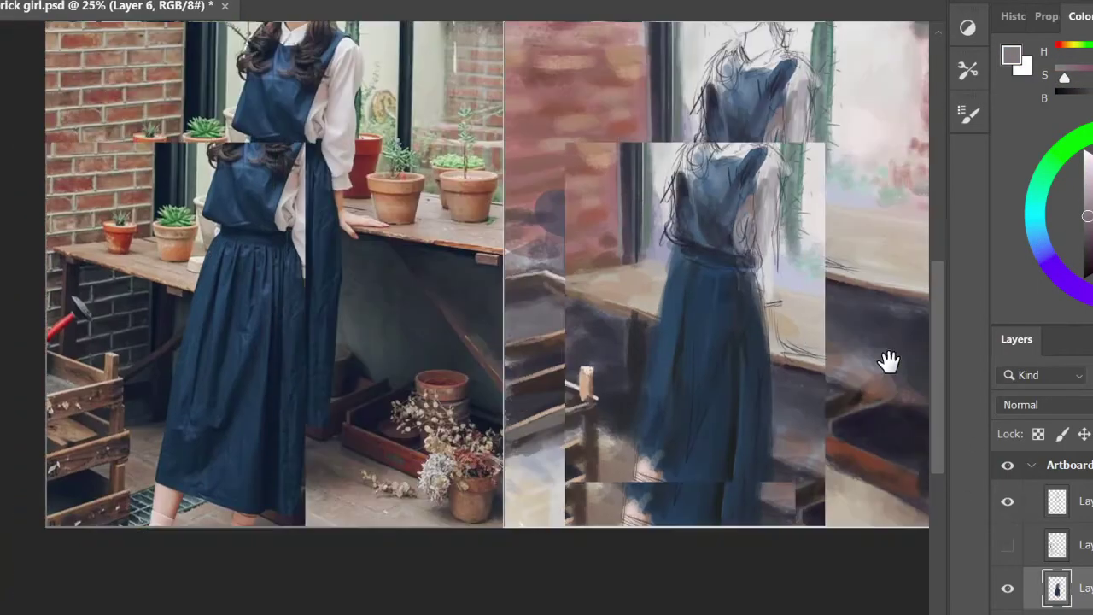
click(1007, 500)
key(ctrl+minus)
key(ctrl+minus)
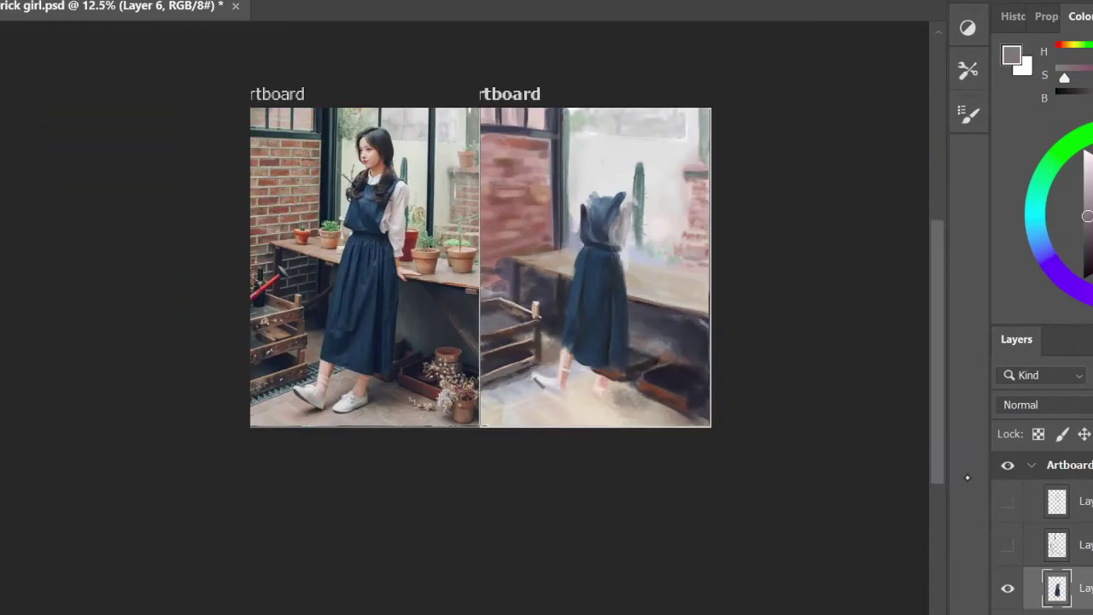
key(ctrl+plus)
key(ctrl+plus)
click(1008, 500)
key(ctrl+minus)
key(ctrl+minus)
key(ctrl+plus)
click(1007, 500)
key(ctrl+plus)
key(ctrl+plus)
- Define the skirt's lower hem with navy sampled from the skirt
alt+click(759, 394)
key(ctrl+minus)
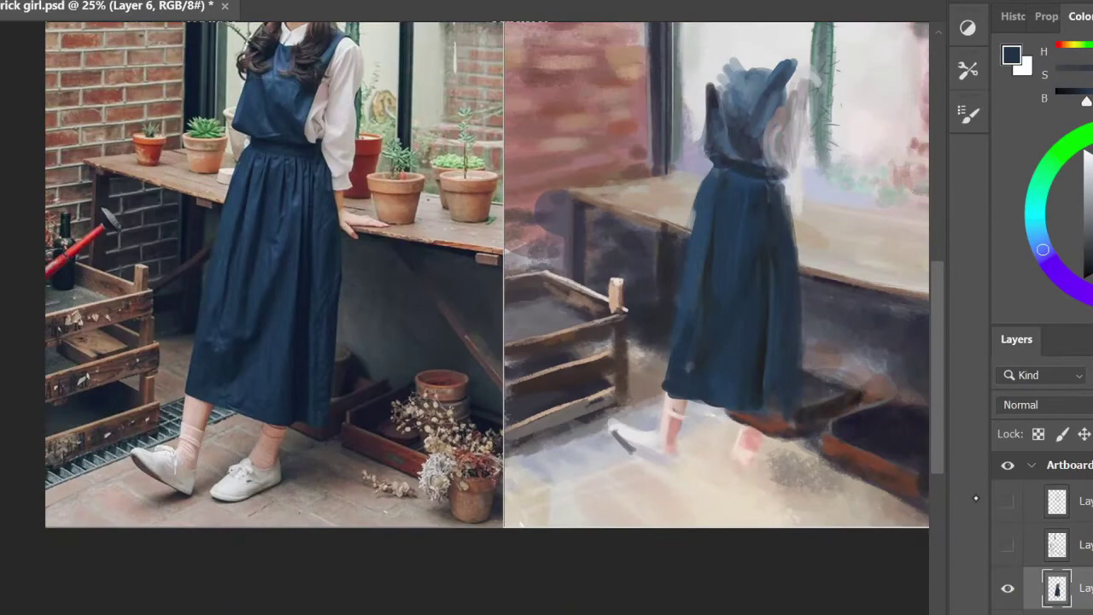
key(ctrl+plus)
- Paint the raised shoe with off-white and lavender-grey shading, add its dark sole, and hide the figure sketch
alt+click(775, 361)
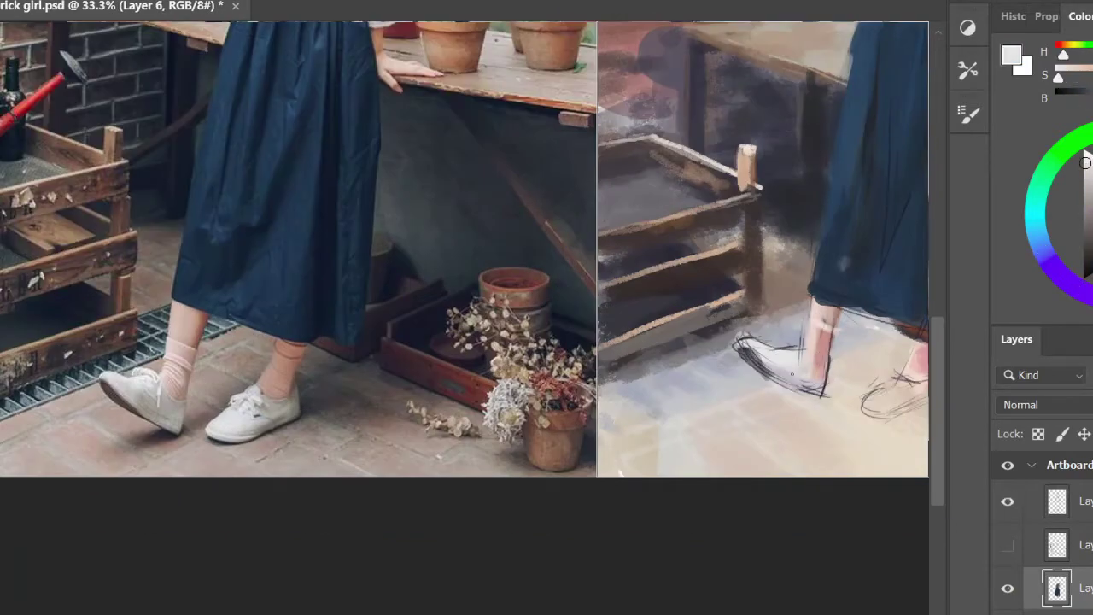
alt+click(816, 350)
alt+click(763, 410)
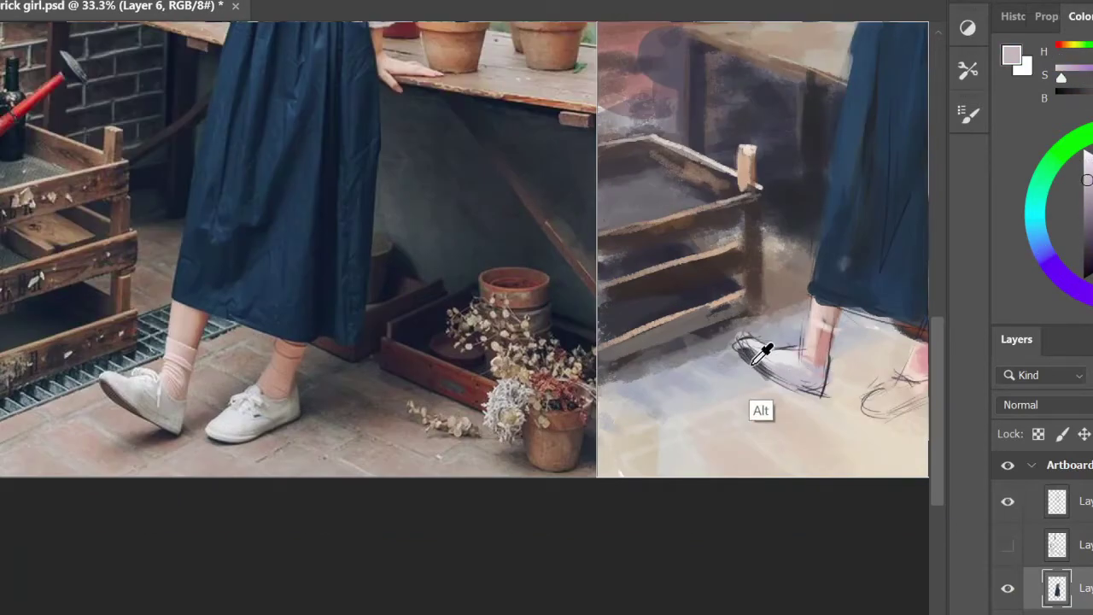
drag(773, 376, 820, 393)
click(1007, 501)
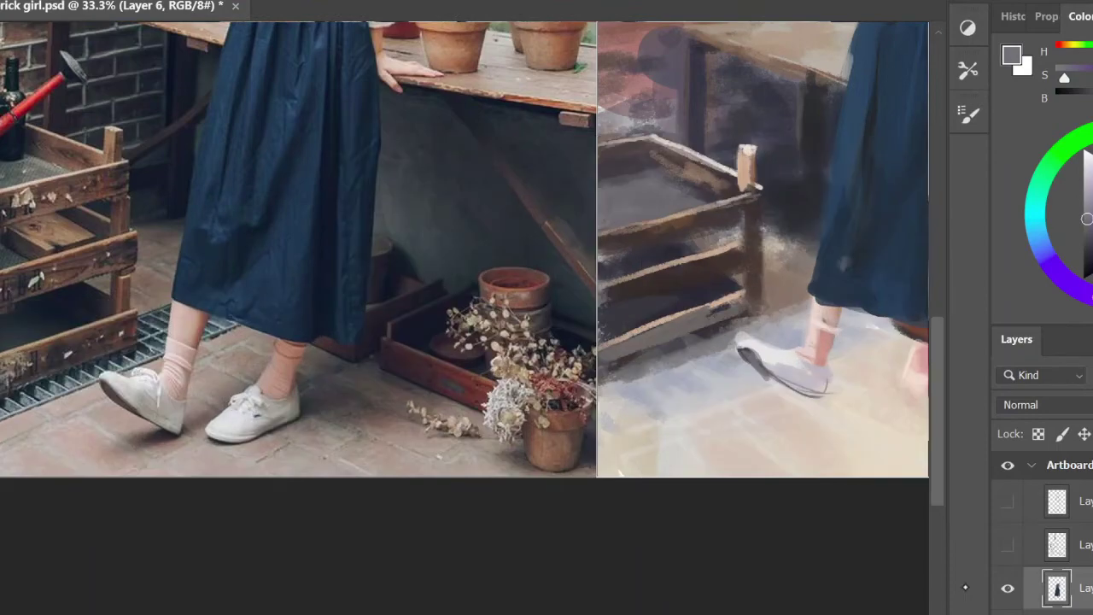
- Flip the canvas view horizontally to check the figure and scene, and flip it back
key(ctrl+minus)
key(ctrl+minus)
key(ctrl+minus)
key(ctrl+shift+h)
key(ctrl+plus)
key(ctrl+plus)
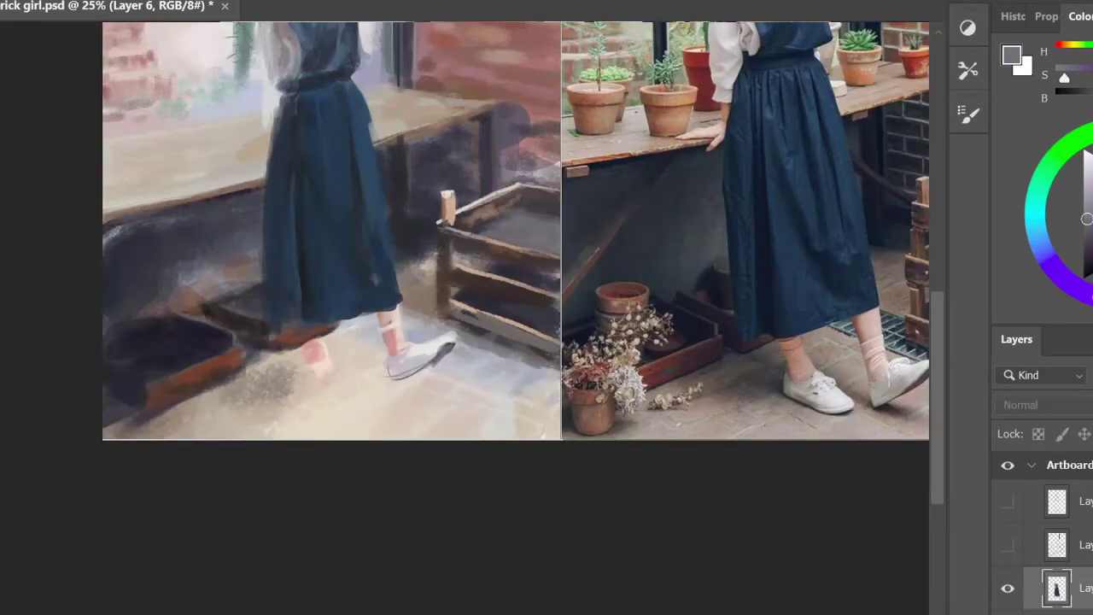
key(ctrl+shift+h)
- Clean up the raised shoe's toe, heel and sole edge with sampled off-white and grey tones
alt+click(732, 369)
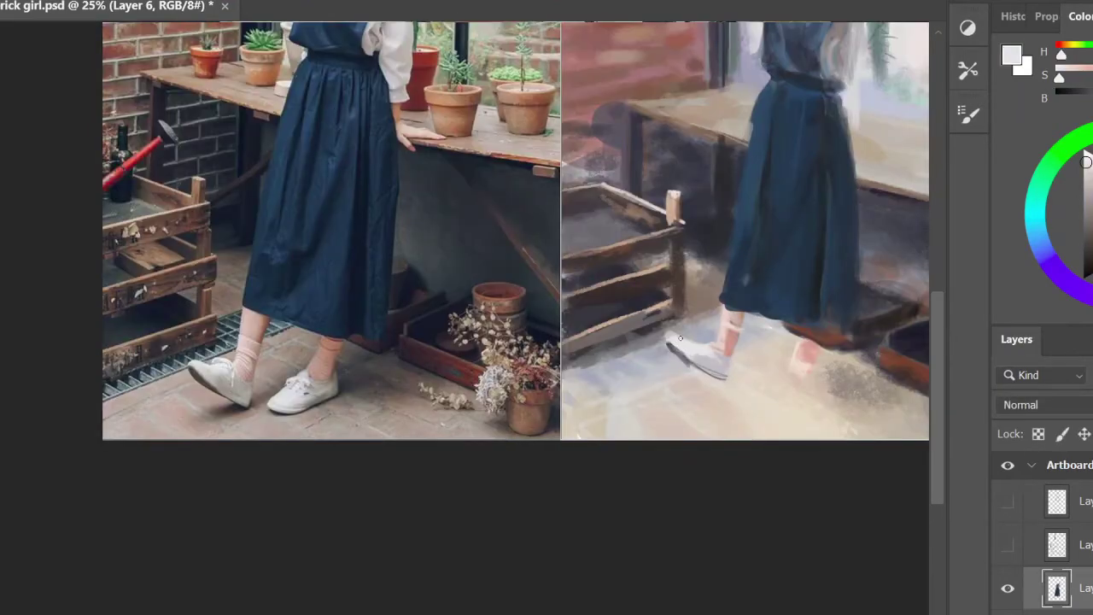
key(ctrl+minus)
key(ctrl+minus)
click(1007, 500)
click(1008, 500)
key(ctrl+plus)
key(ctrl+plus)
key(ctrl+plus)
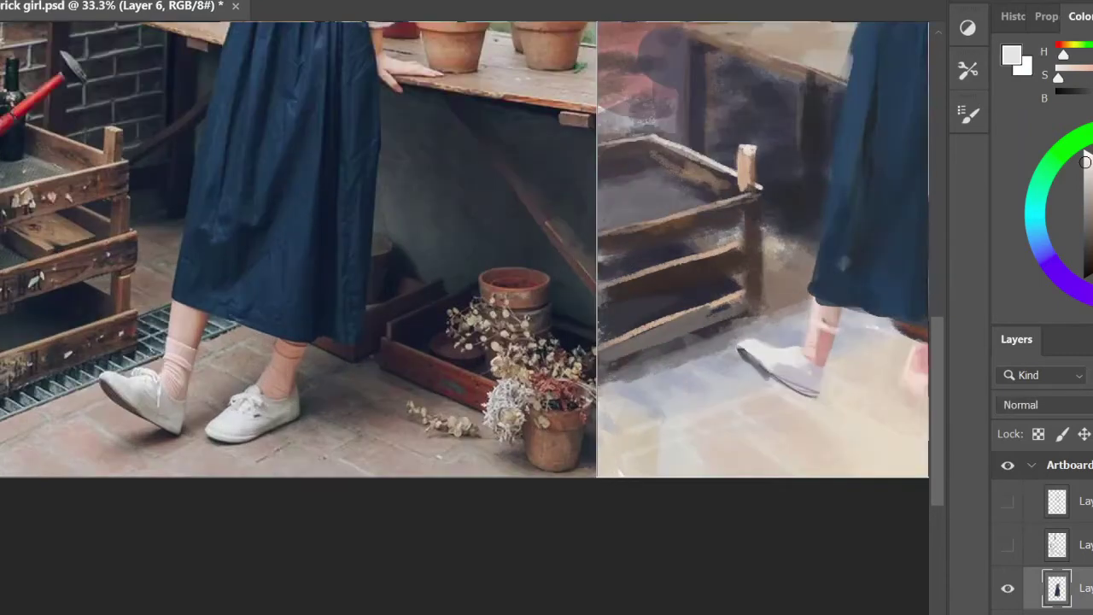
alt+click(822, 373)
alt+click(799, 371)
- Paint the sock above the raised shoe with a pale band at the top and more saturated pink shading
alt+click(812, 345)
alt+click(830, 324)
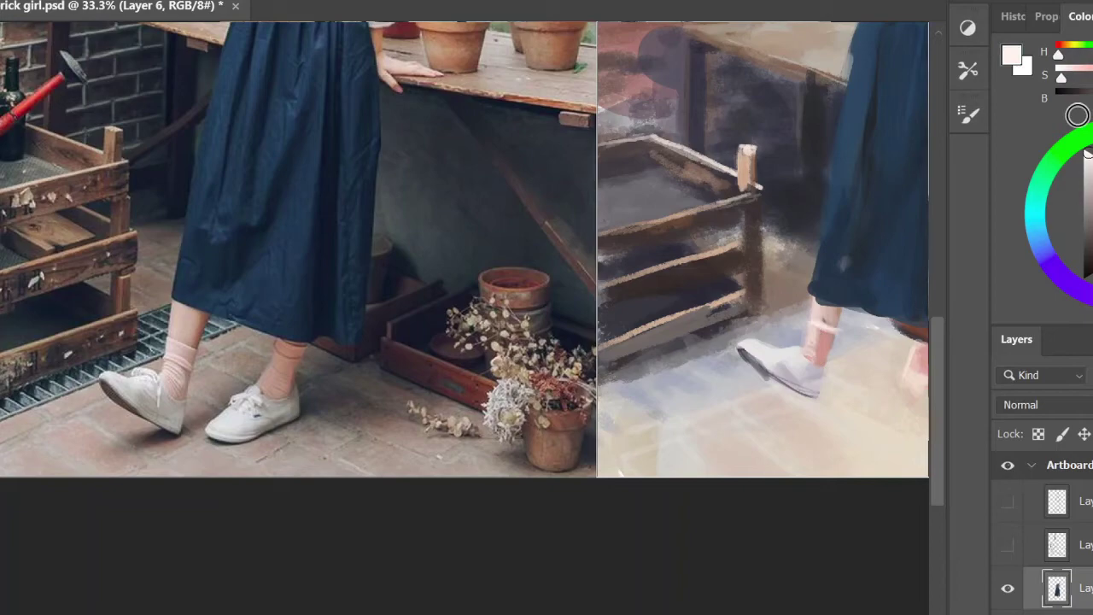
drag(1061, 77, 1087, 77)
alt+click(818, 350)
key(ctrl+minus)
key(ctrl+minus)
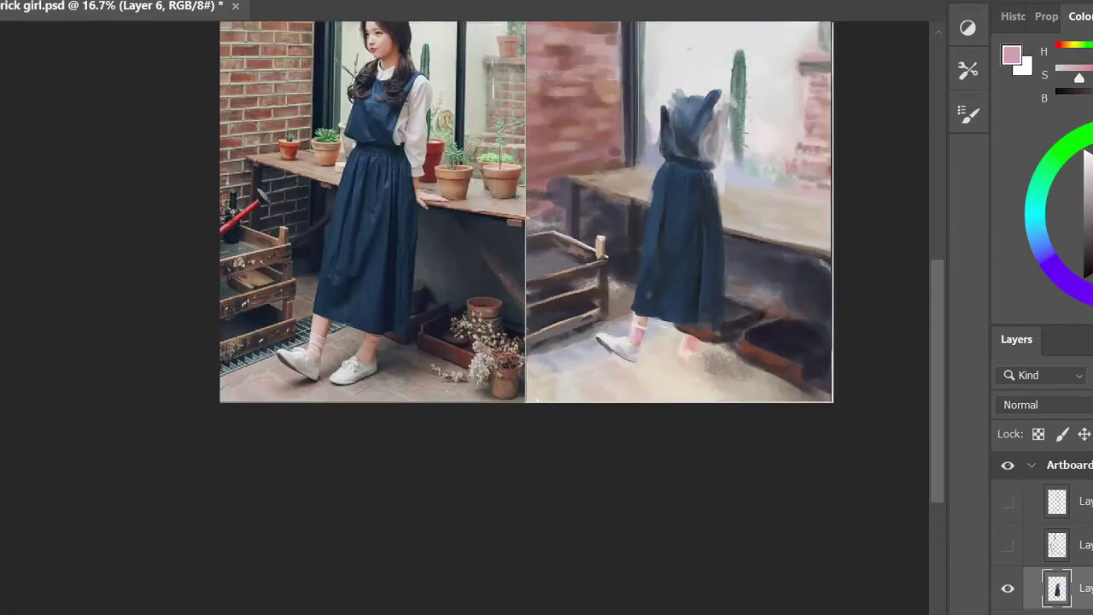
- Show the figure sketch and touch up the sock and ankle of the standing foot with sampled muted pink tones
key(ctrl+plus)
click(1007, 501)
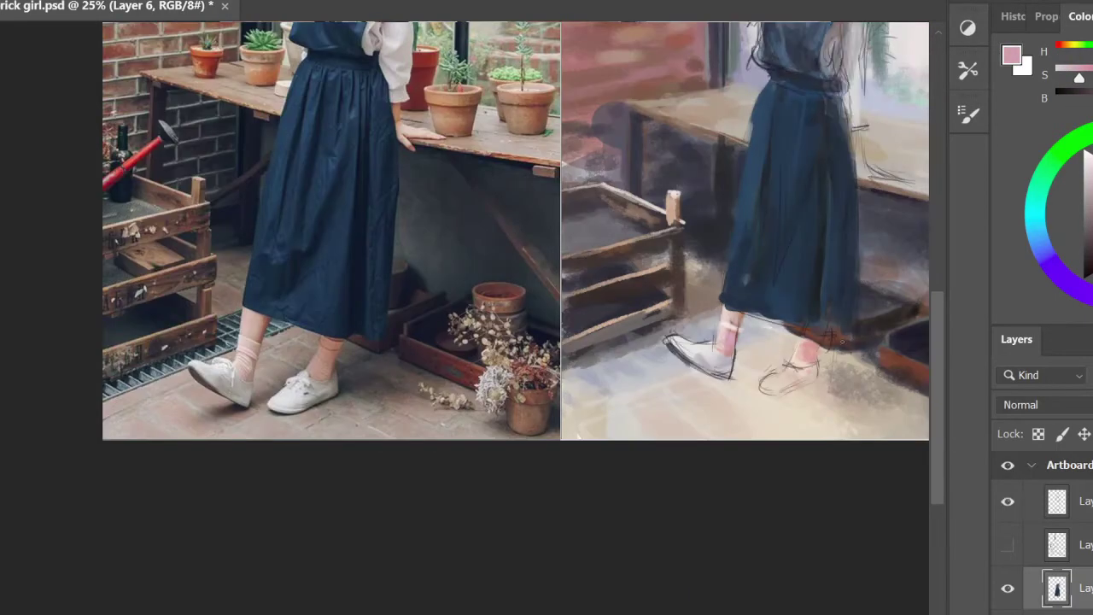
alt+click(717, 348)
key(ctrl+minus)
key(ctrl+minus)
key(ctrl+minus)
key(ctrl+plus)
key(ctrl+plus)
key(ctrl+plus)
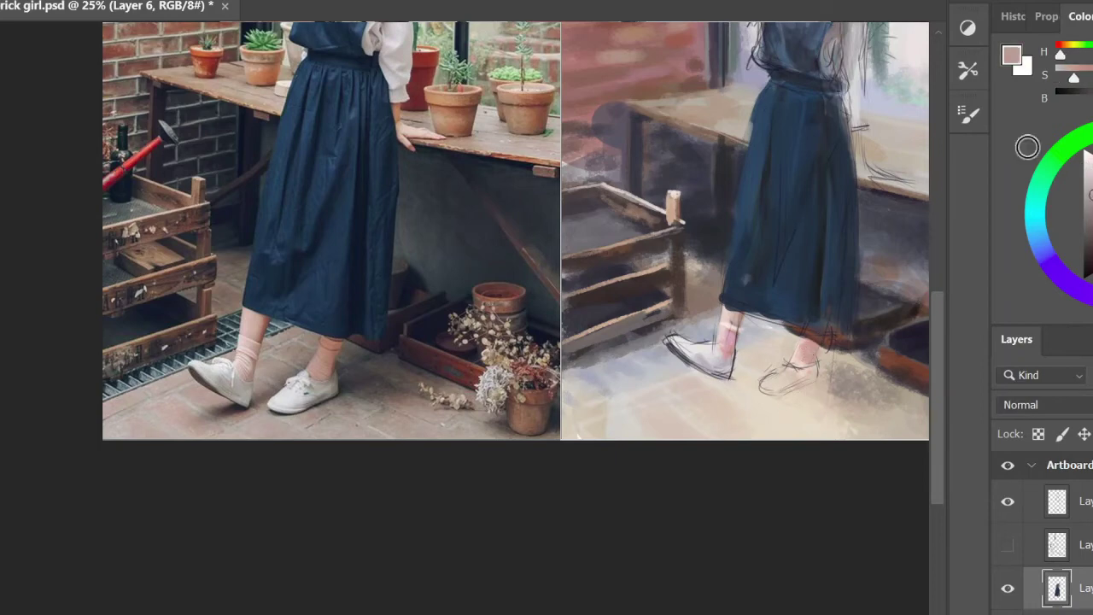
alt+click(797, 344)
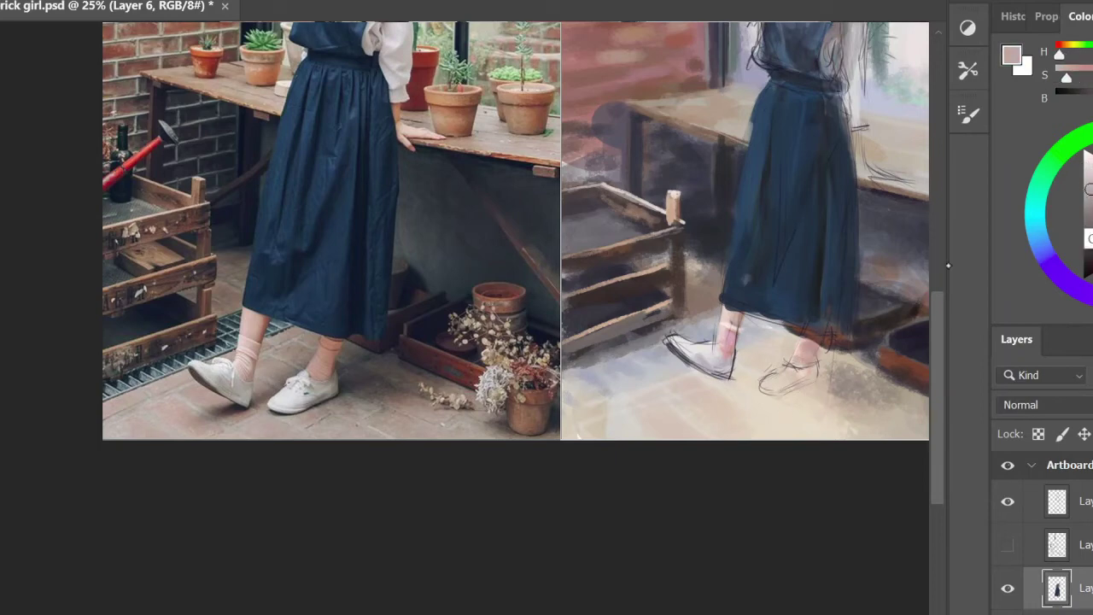
alt+click(799, 341)
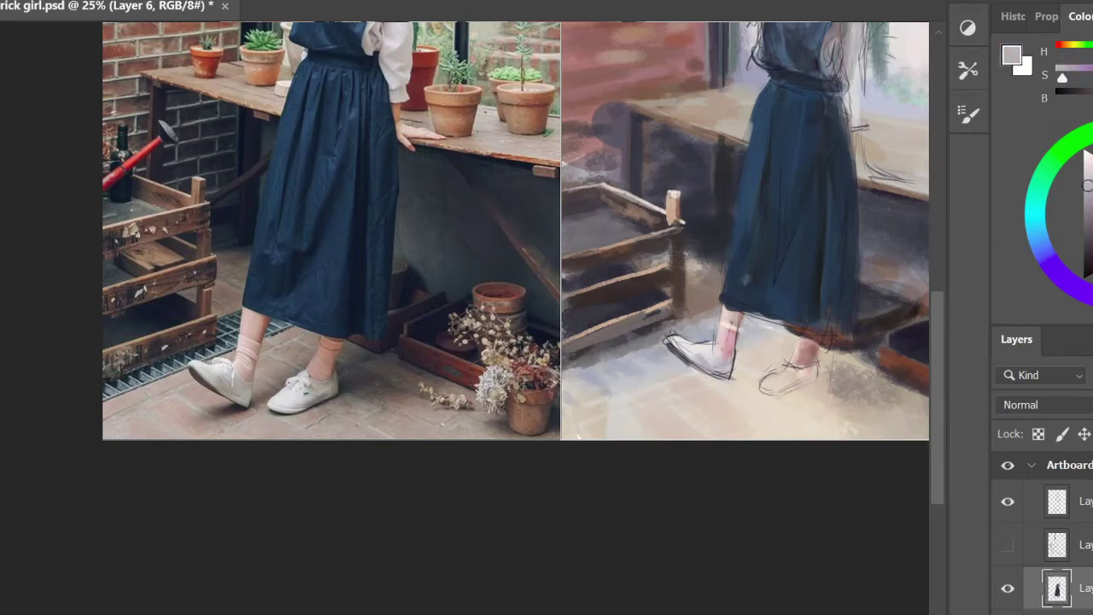
- Block in the standing foot's shoe with grey and off-white tones, and hide the figure sketch
alt+click(817, 390)
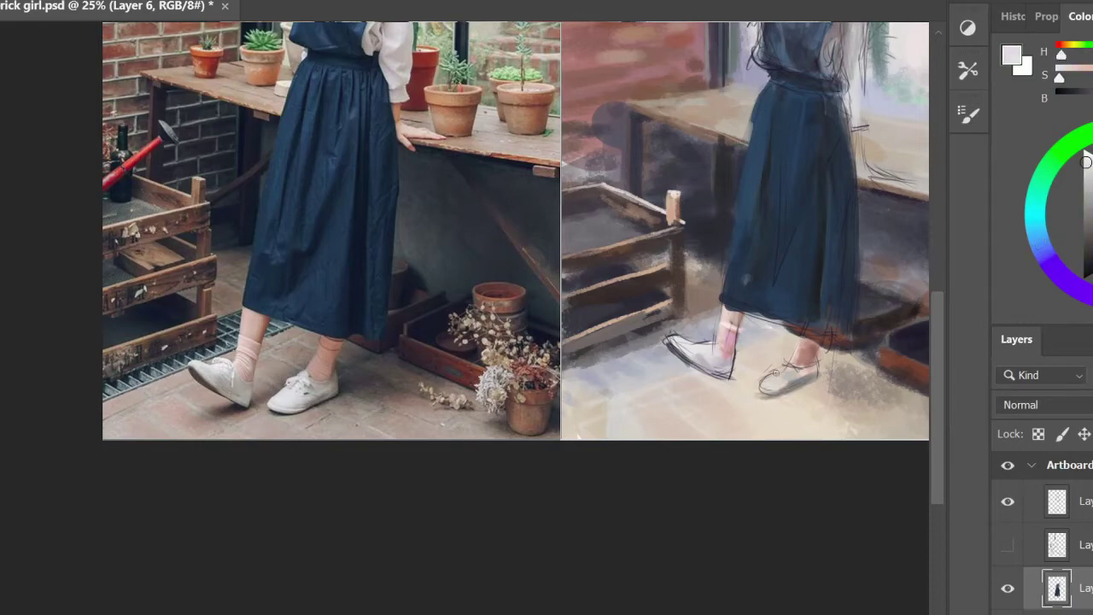
alt+click(792, 376)
click(1008, 501)
key(ctrl+minus)
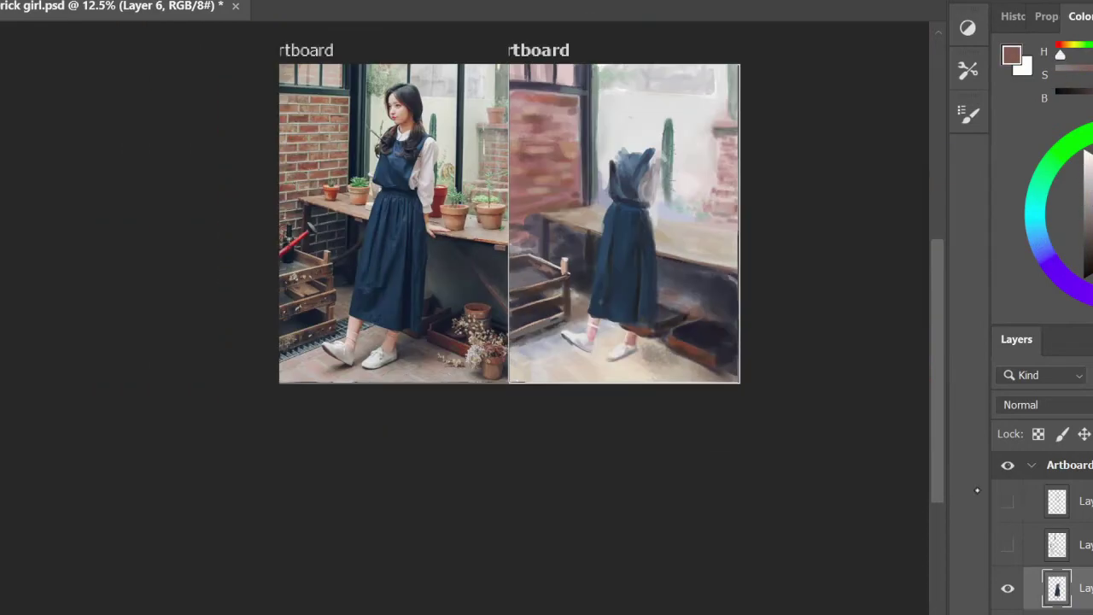
- With the sketch shown, paint the forearm and hand resting on the table in brown and pale skin tones, and hide the sketch
click(1008, 501)
key(ctrl+plus)
alt+click(837, 232)
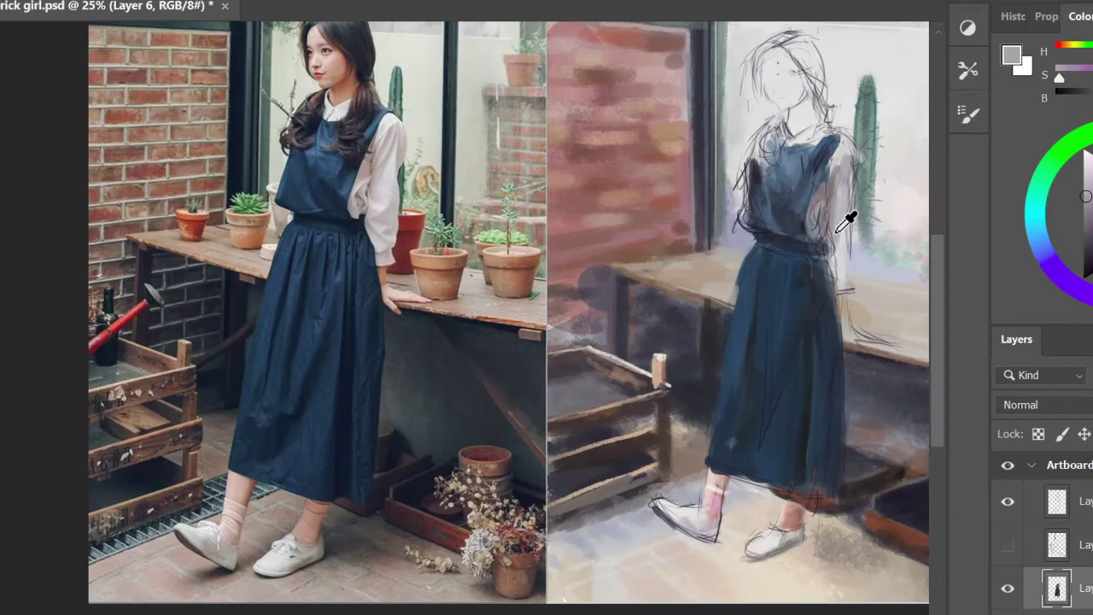
alt+click(912, 278)
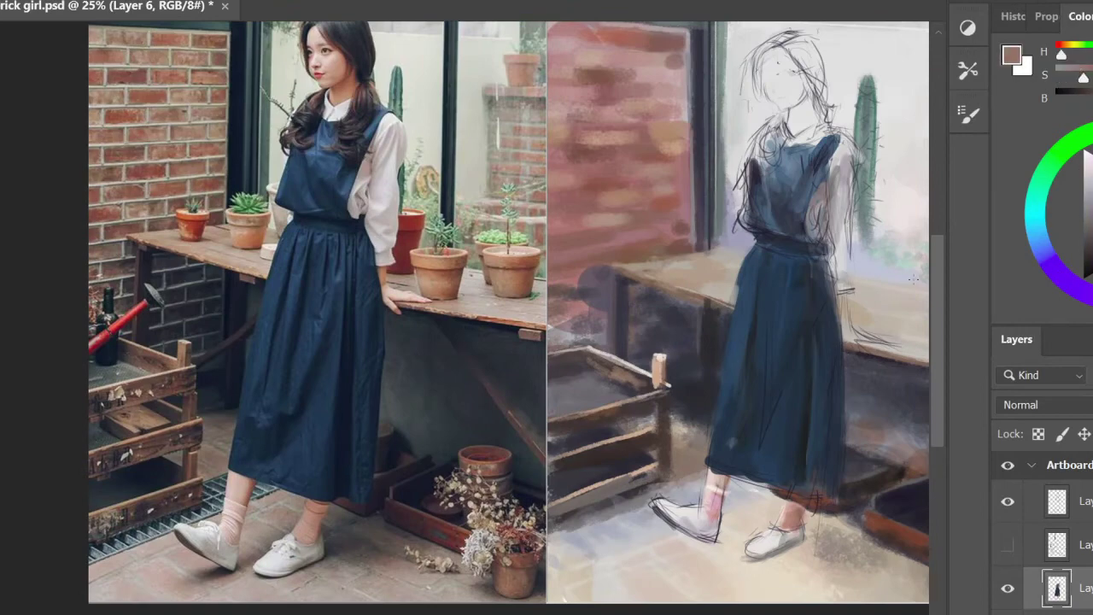
alt+click(887, 336)
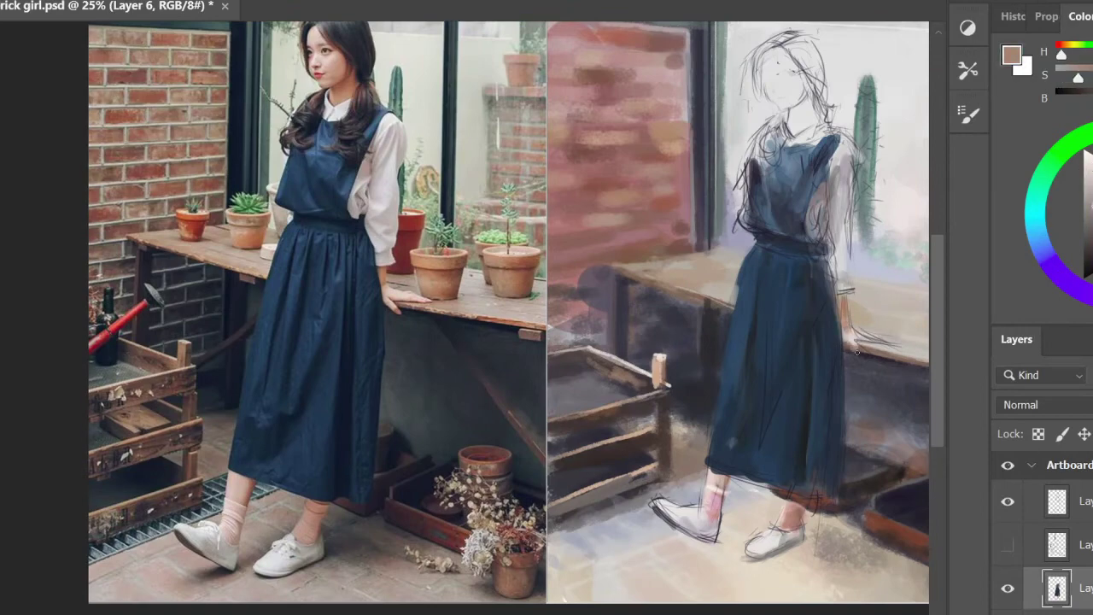
alt+click(856, 351)
key(ctrl+minus)
click(1007, 501)
key(ctrl+plus)
- Add light steel-blue highlights and dark navy fold strokes to the skirt just below the waistband
click(969, 114)
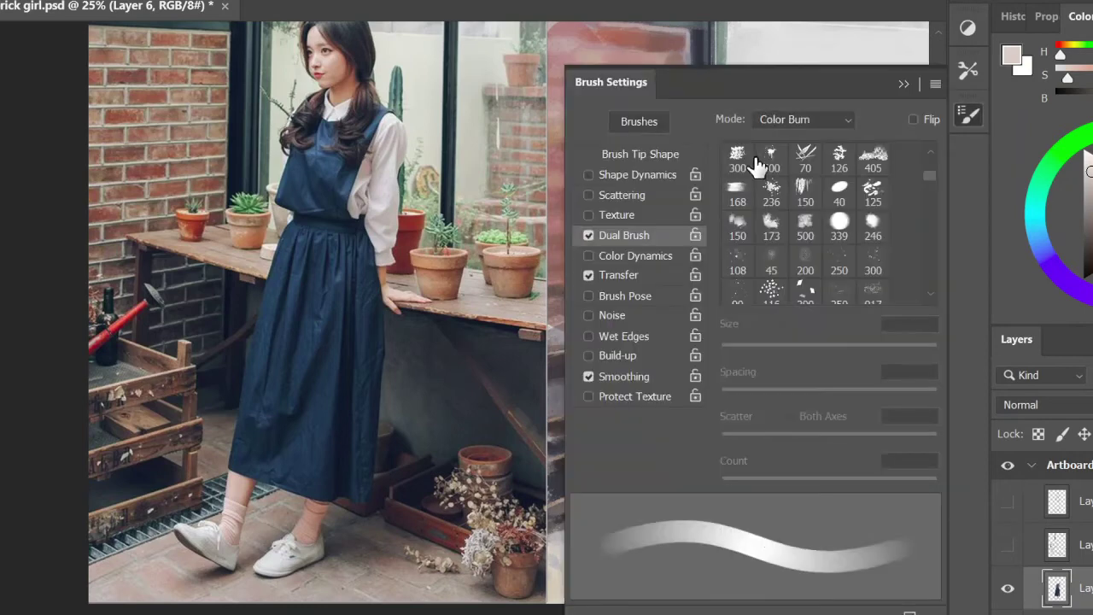
click(969, 114)
alt+click(772, 263)
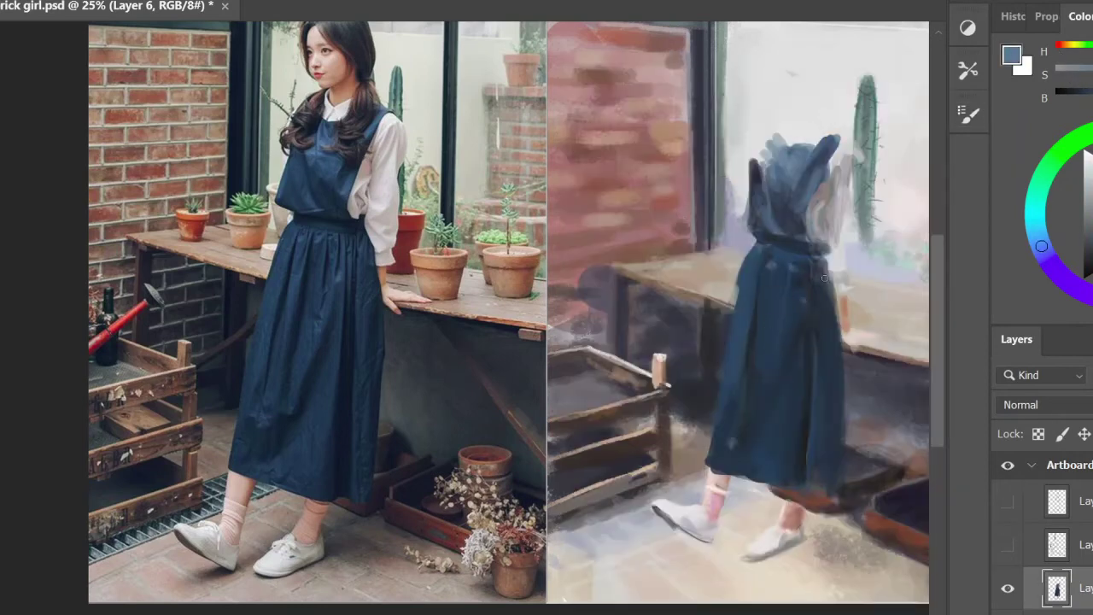
alt+click(815, 275)
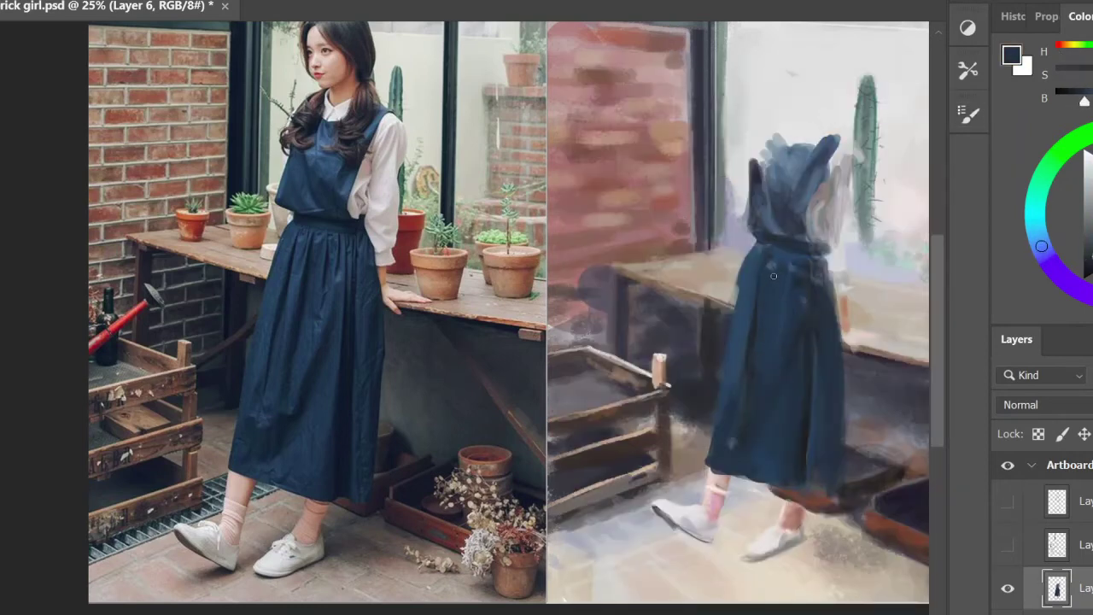
alt+click(753, 275)
key(ctrl+minus)
key(ctrl+plus)
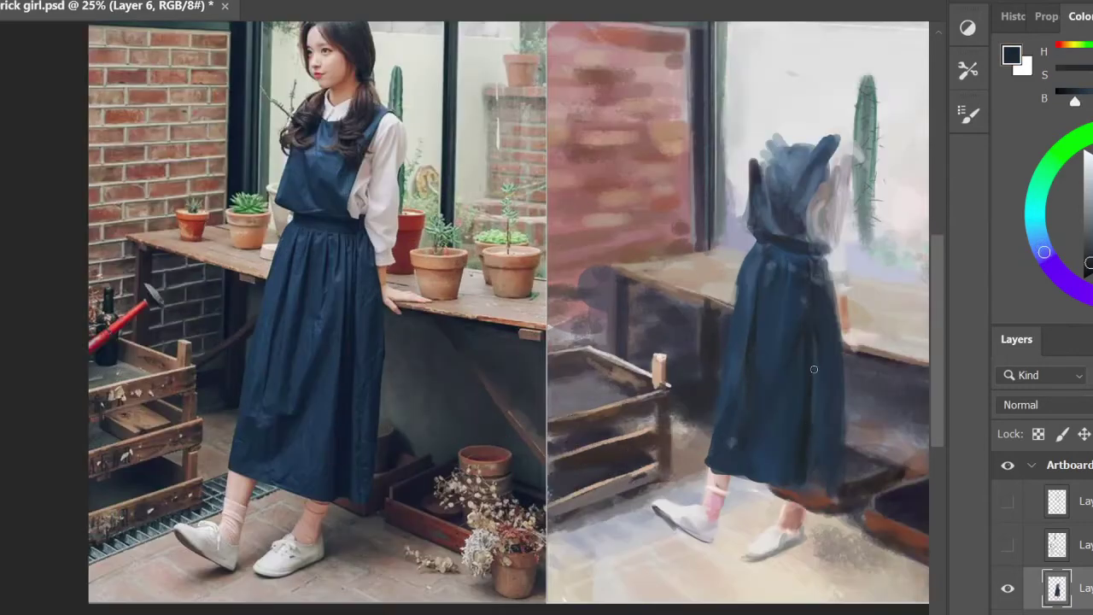
- Refine the skirt's long vertical folds with sampled mid-blue and near-black navy tones
alt+click(797, 263)
key(ctrl+minus)
key(ctrl+minus)
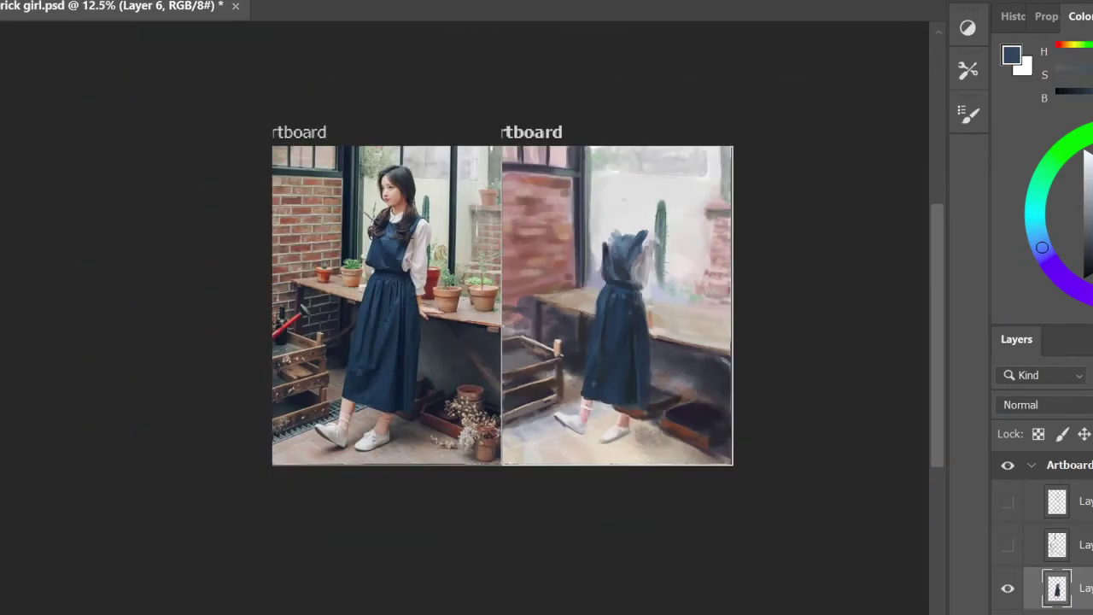
key(ctrl+plus)
key(ctrl+plus)
alt+click(813, 418)
key(ctrl+minus)
key(ctrl+minus)
key(ctrl+plus)
key(ctrl+plus)
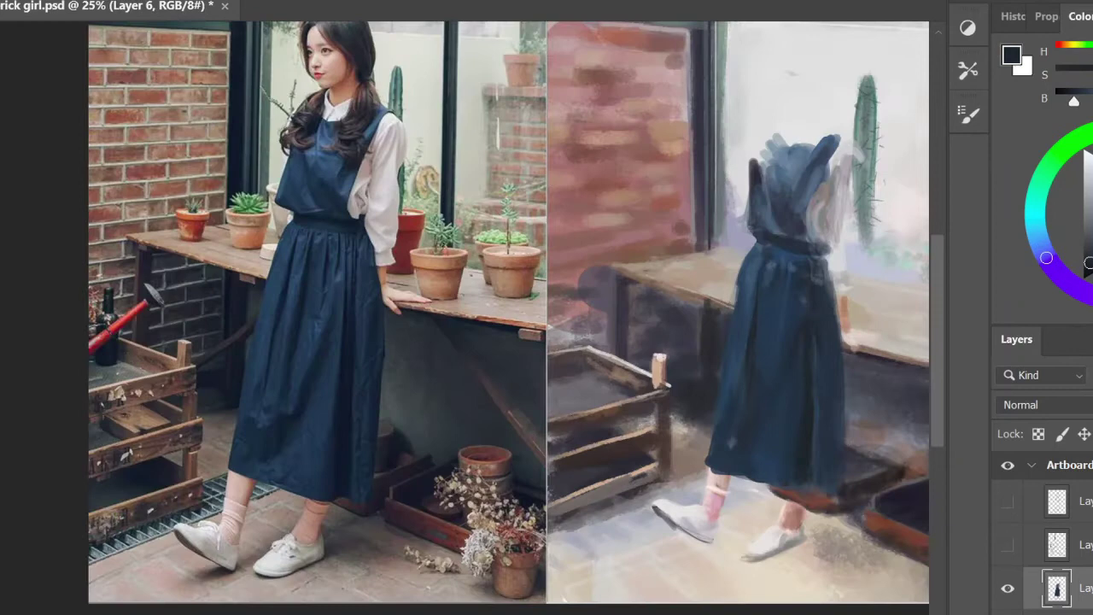
- Show the figure sketch and even out the dress bodice with a more solid sampled blue up to the neckline
key(ctrl+comma)
alt+click(804, 180)
drag(817, 166, 778, 192)
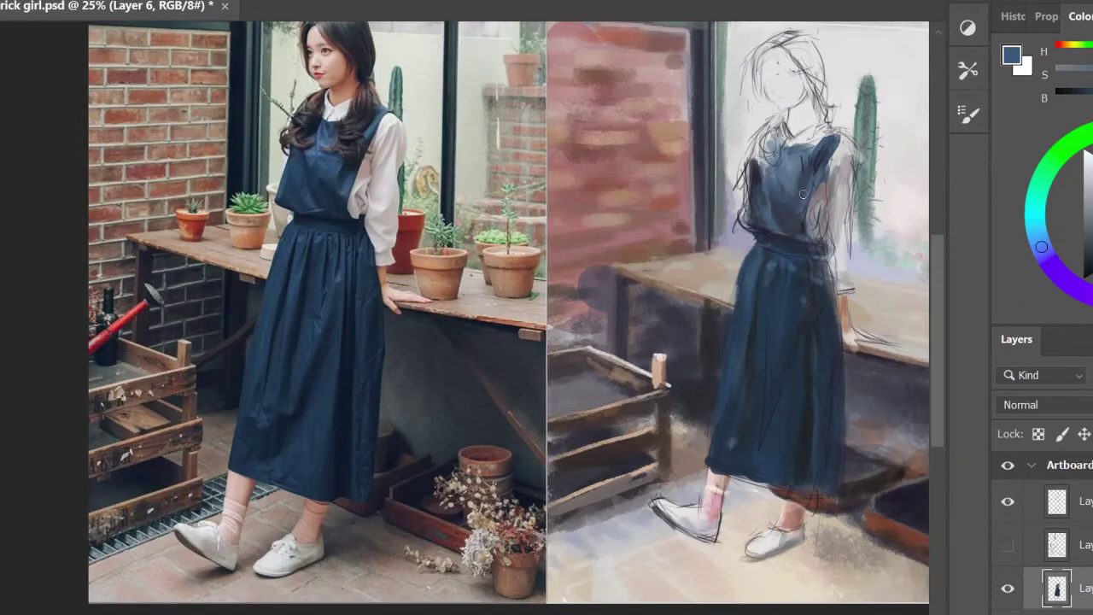
alt+click(797, 145)
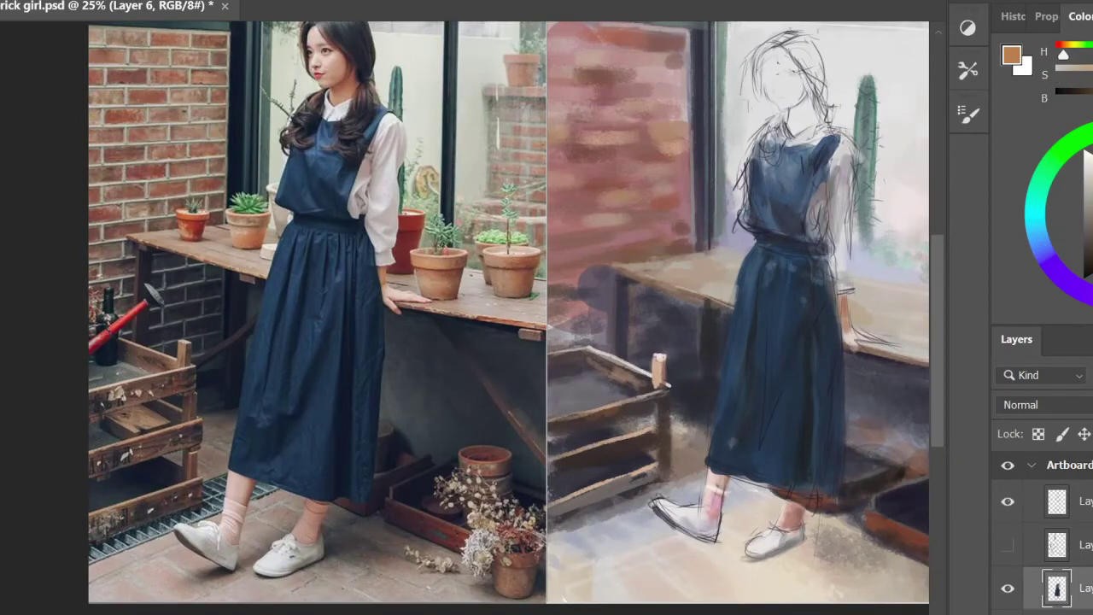
- Paint the neck between collar and chin in orange-brown skin tones, undoing one stroke
mouse_move(644, 298)
mouse_down()
mouse_move(805, 120)
mouse_move(796, 121)
mouse_up()
key(ctrl+z)
alt+click(795, 115)
alt+click(802, 116)
key(ctrl+minus)
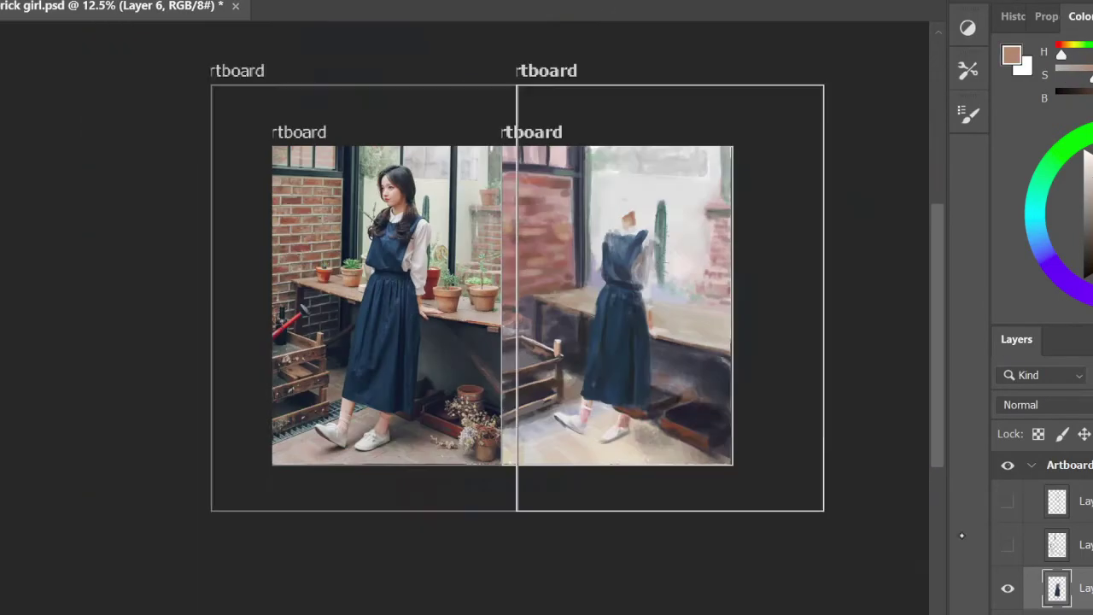
key(ctrl+plus)
- Block in the face inside the sketch outline with pale pink and light peach skin tones
alt+click(802, 94)
alt+click(791, 85)
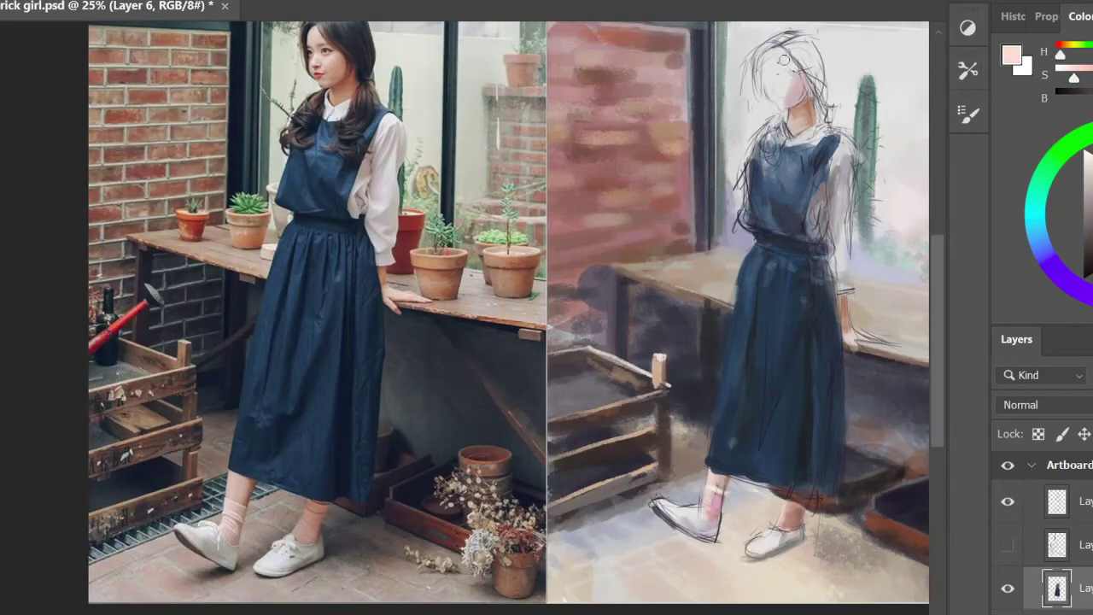
click(1008, 501)
key(ctrl+minus)
key(ctrl+plus)
click(1007, 501)
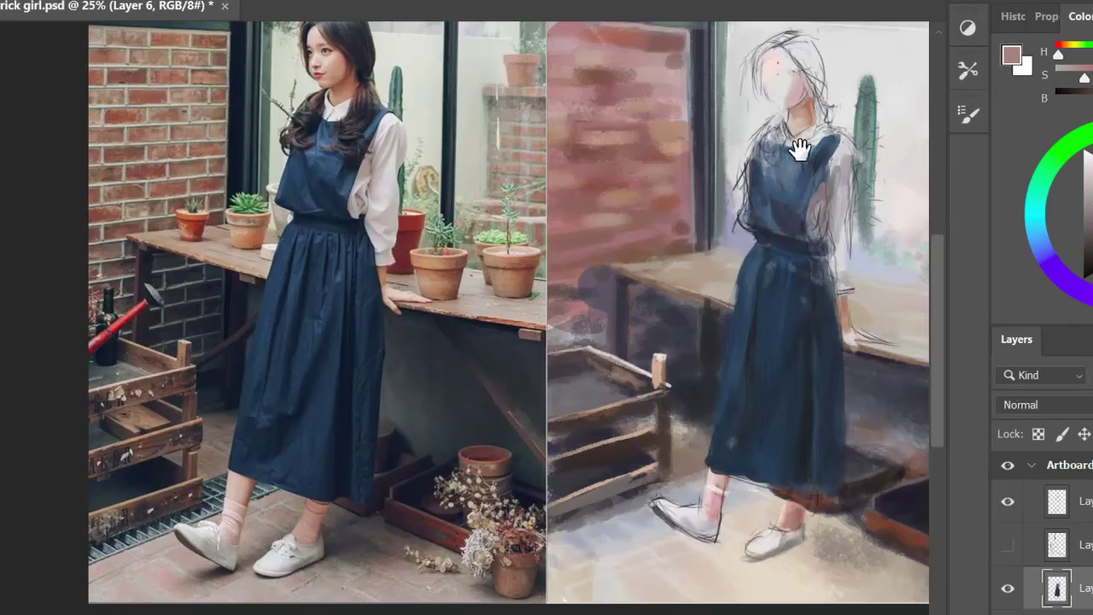
- Shade the cheek and jaw with sampled muted and pale pinks, and hide the figure sketch
alt+click(787, 131)
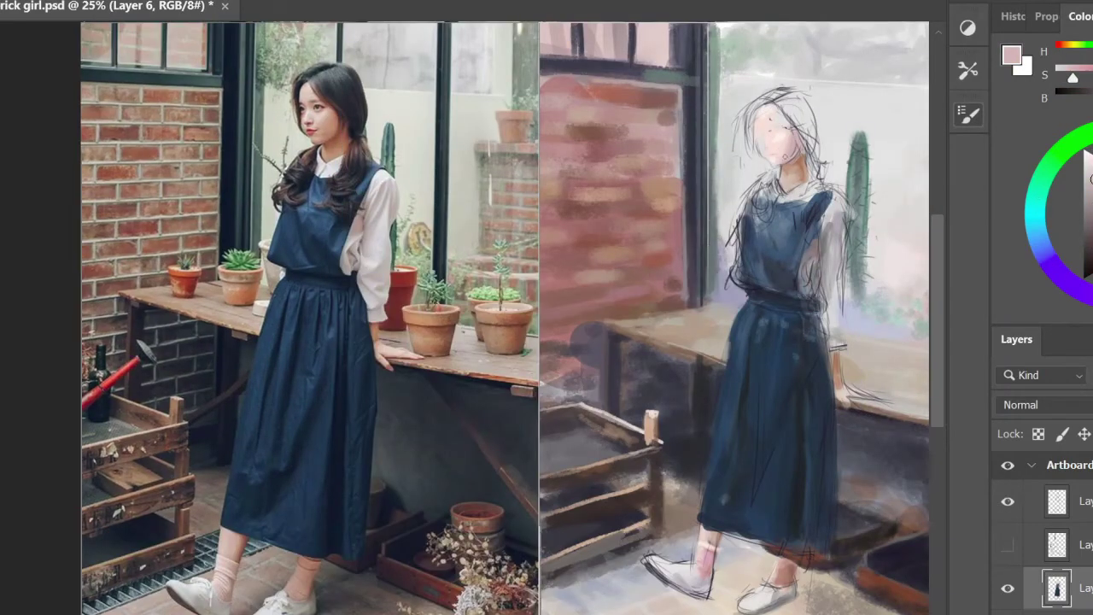
alt+click(792, 137)
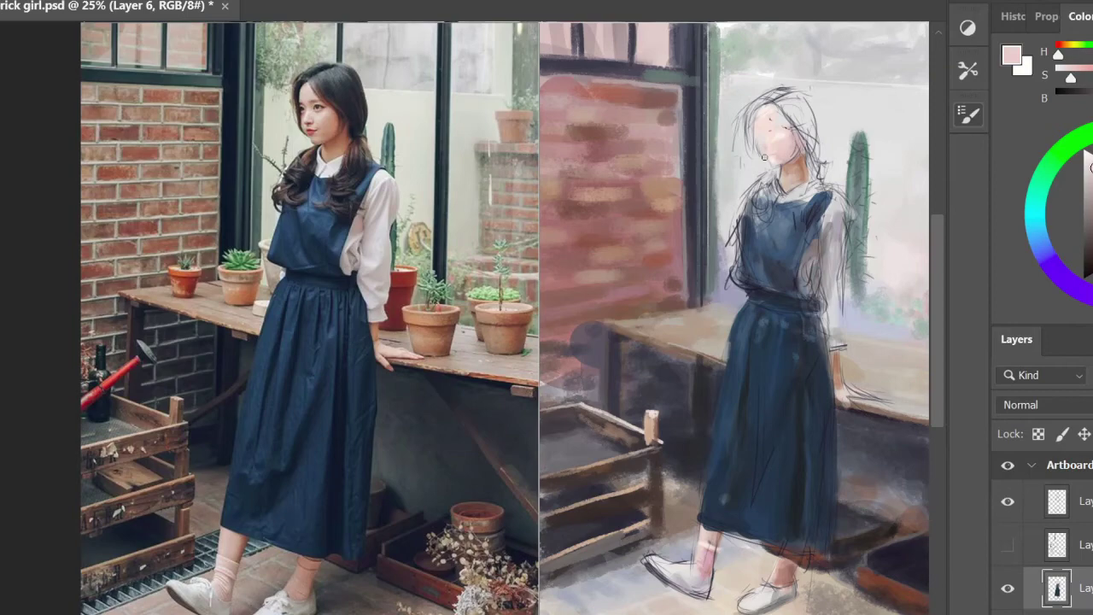
click(1008, 501)
key(ctrl+minus)
key(ctrl+plus)
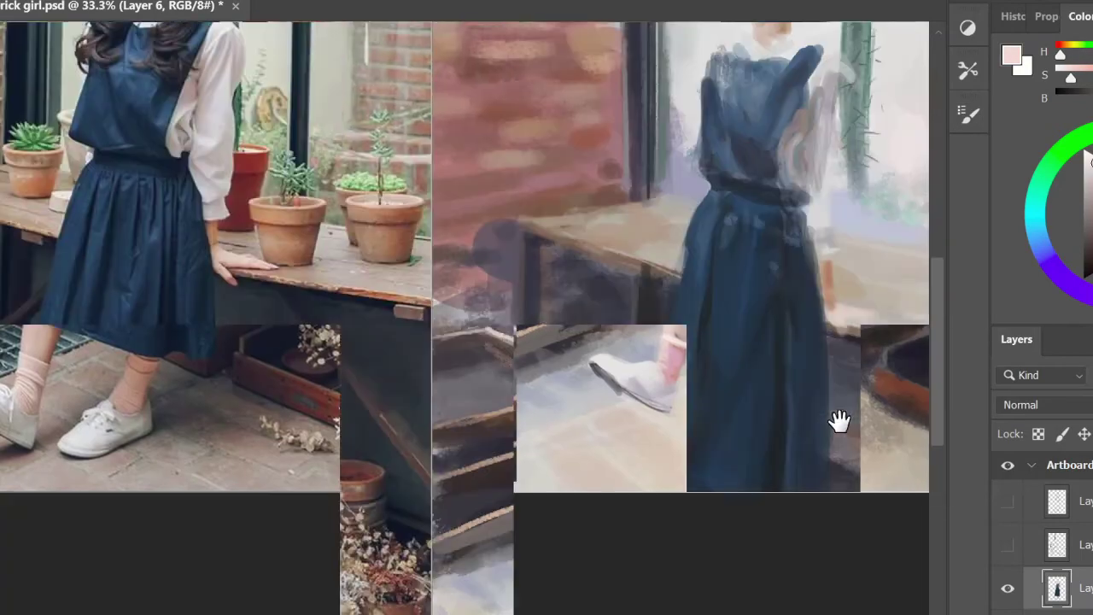
- Refine the face and neck with sampled brown, dusty pink and pale skin tones, with the figure sketch shown again
scroll(805, 151, up, 5)
alt+click(805, 152)
click(1007, 501)
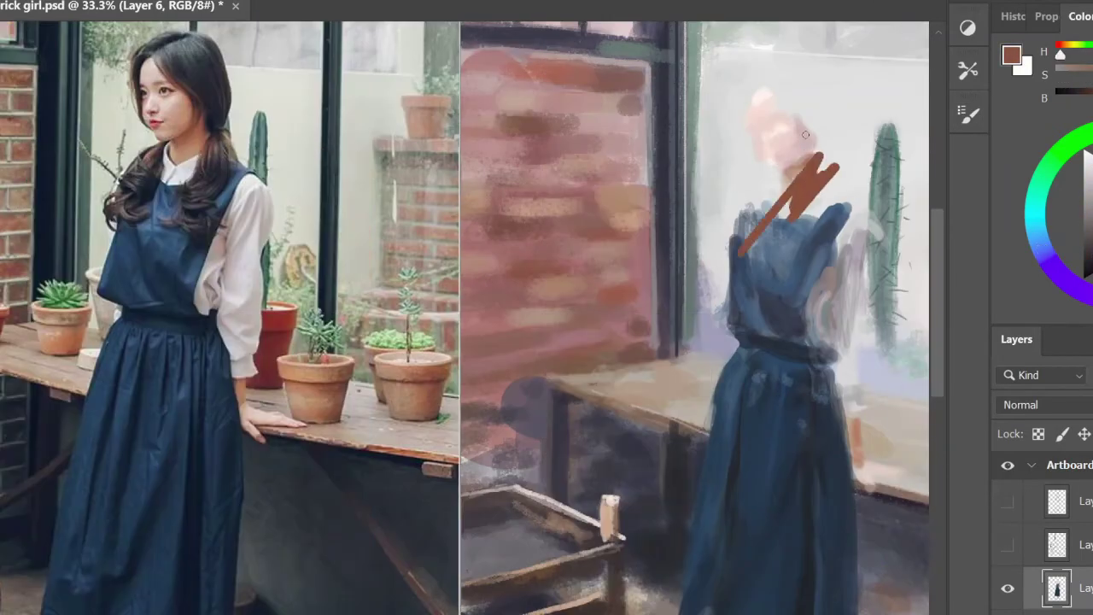
alt+click(794, 158)
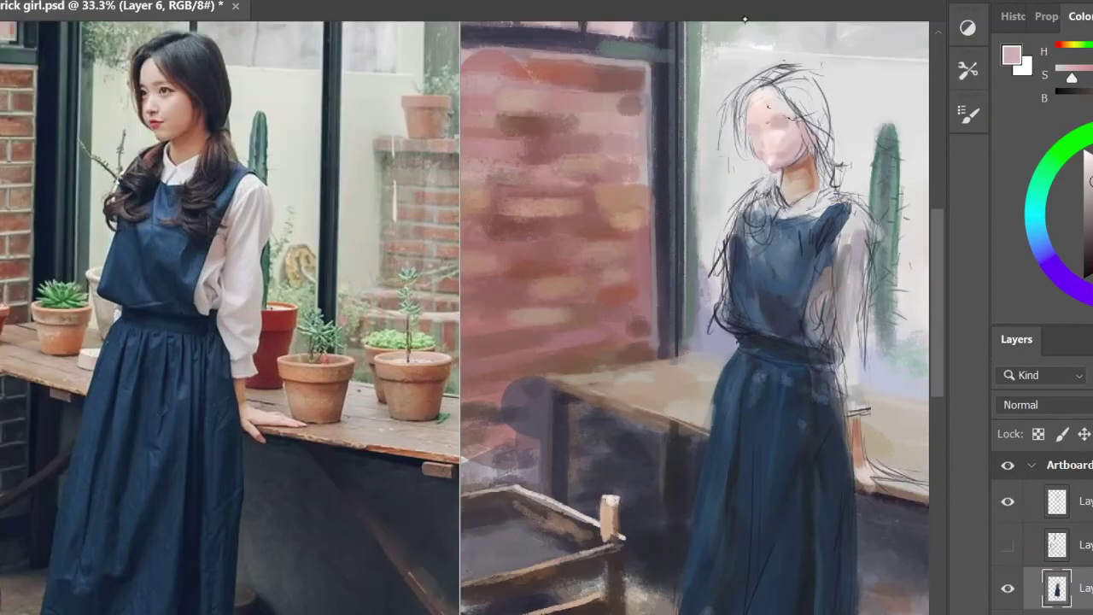
alt+click(767, 140)
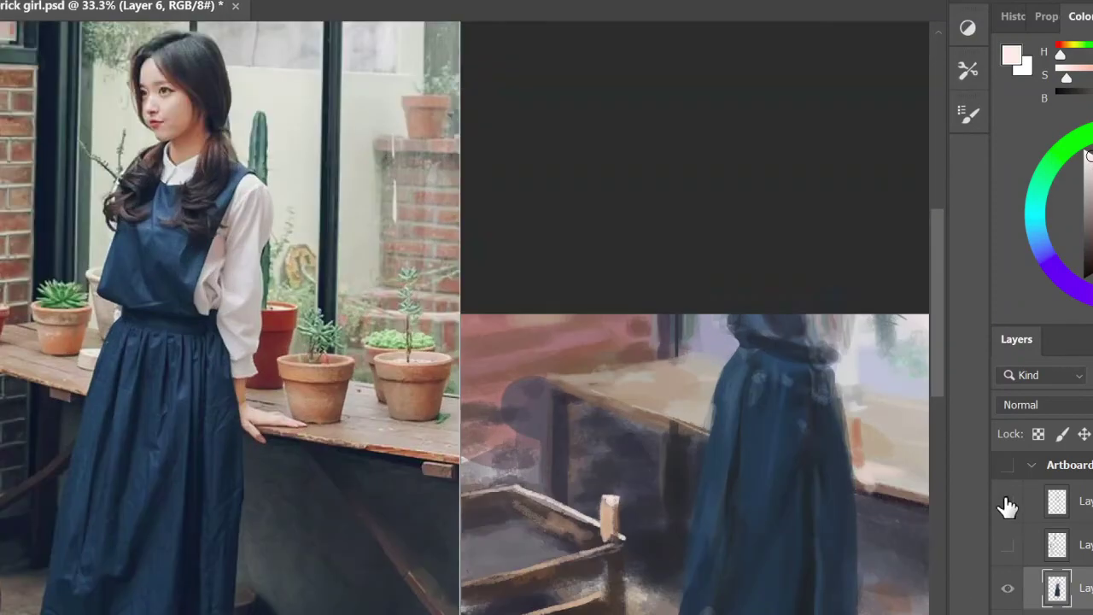
alt+click(768, 181)
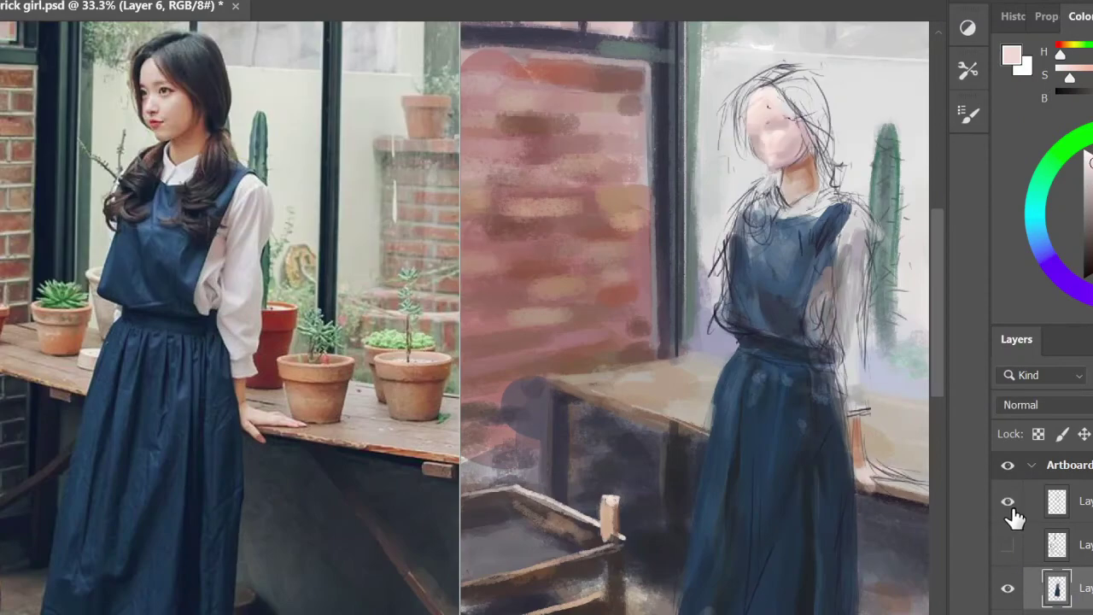
alt+click(811, 179)
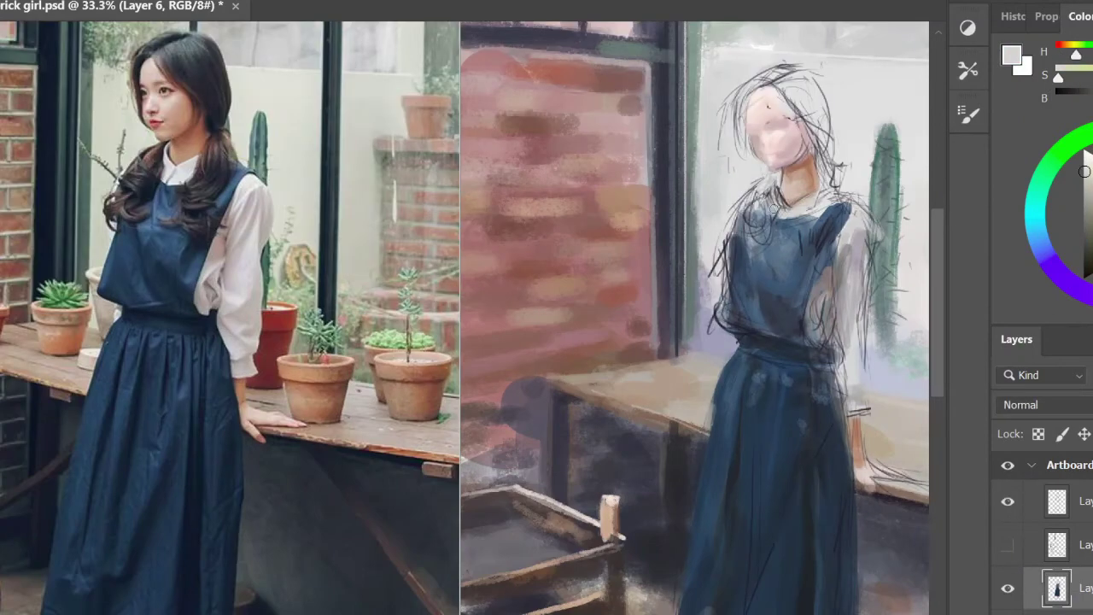
- Create a new layer and block in the hair around the face and both ponytails in dark brown
key(ctrl+shift+alt+n)
alt+click(797, 88)
mouse_move(807, 91)
mouse_down()
mouse_move(835, 210)
mouse_move(811, 266)
mouse_up()
drag(775, 181, 744, 269)
mouse_move(799, 77)
mouse_down()
mouse_move(833, 187)
mouse_move(784, 109)
mouse_up()
mouse_move(765, 81)
mouse_down()
mouse_move(733, 138)
mouse_move(736, 158)
mouse_up()
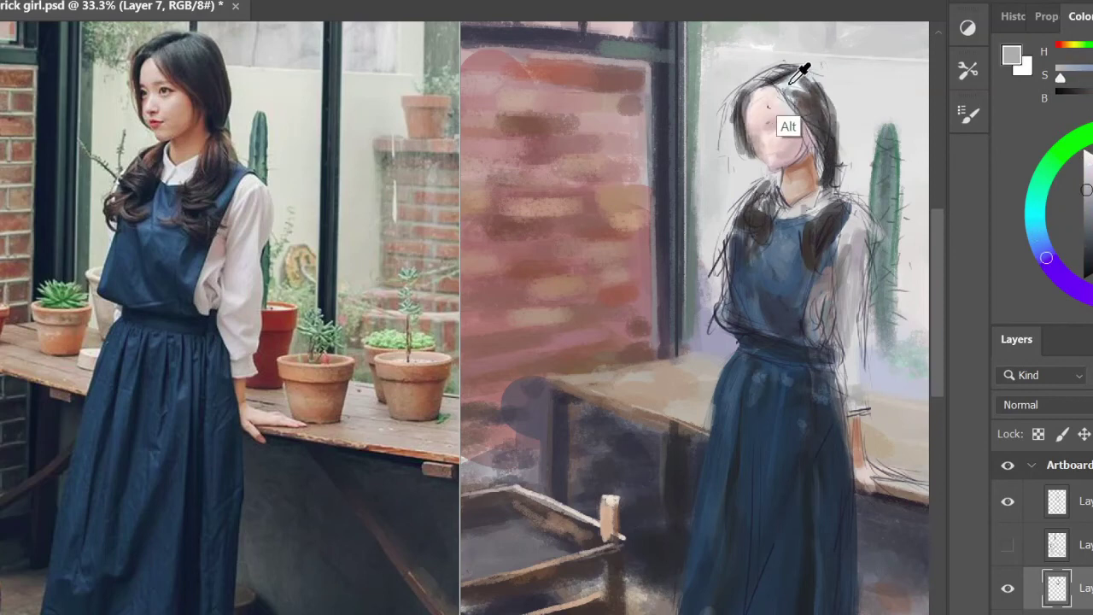
- Paint grey sheen strokes on the crown of the hair and darken the strands framing the face with sampled brown
alt+click(837, 135)
drag(821, 66, 798, 115)
alt+click(792, 96)
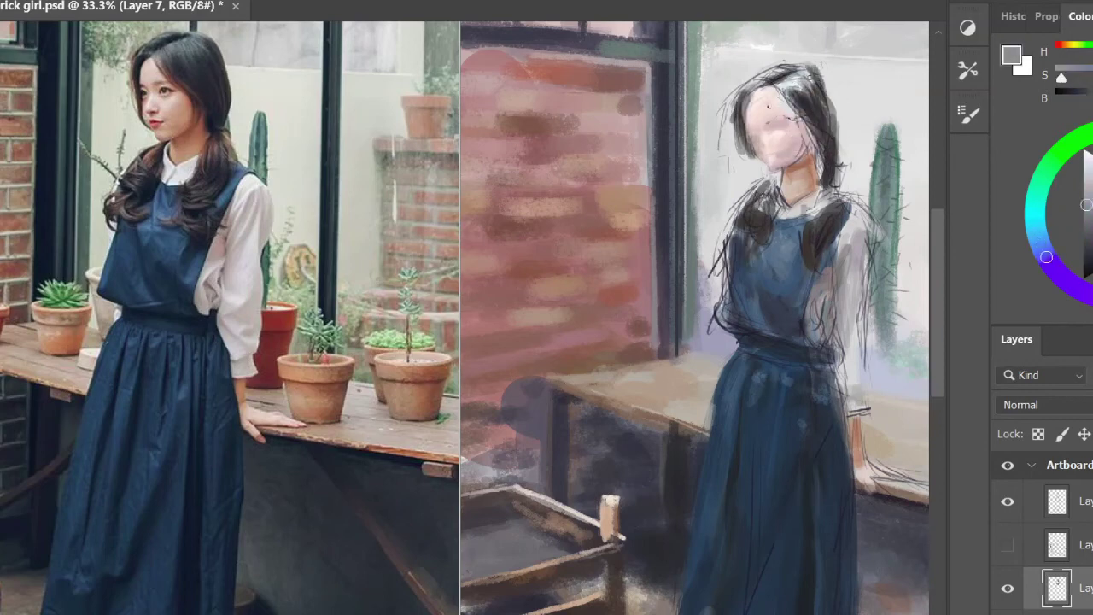
mouse_move(777, 67)
mouse_down()
mouse_move(754, 81)
mouse_move(727, 138)
mouse_up()
alt+click(817, 221)
drag(776, 105, 739, 183)
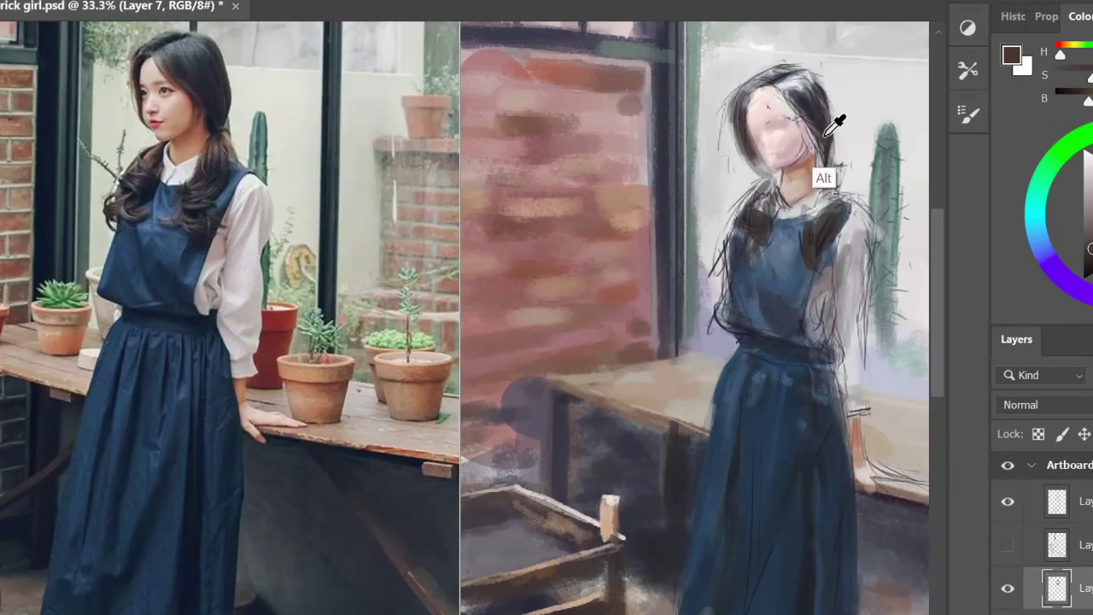
- Extend and darken the side hair, both ponytails and the fringe with near-black brown strokes
drag(828, 115, 824, 222)
drag(781, 175, 734, 149)
drag(773, 85, 739, 180)
drag(743, 228, 713, 284)
drag(809, 82, 758, 119)
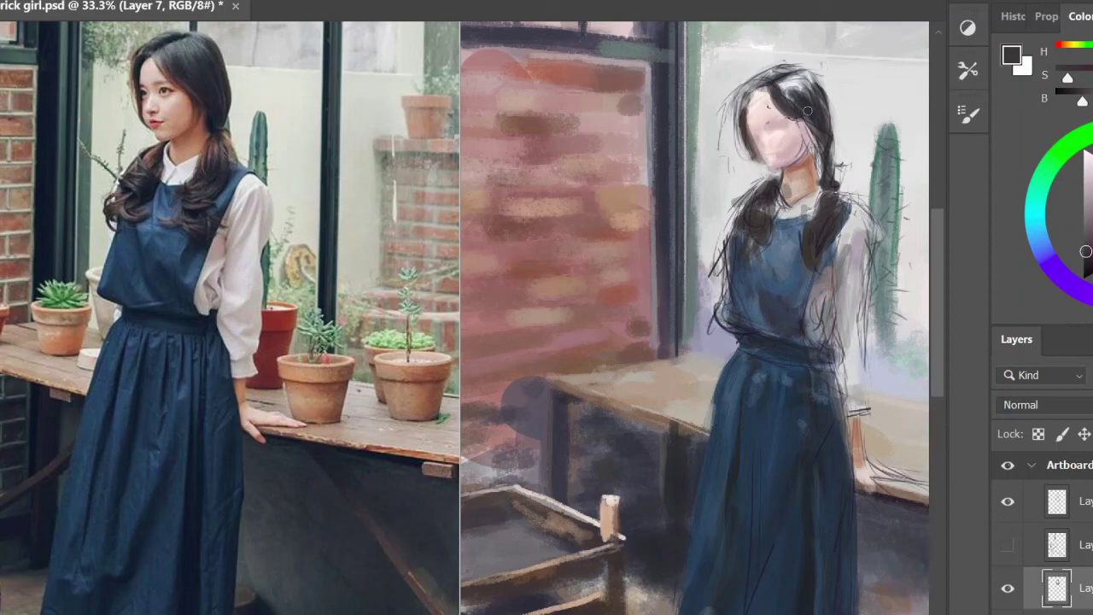